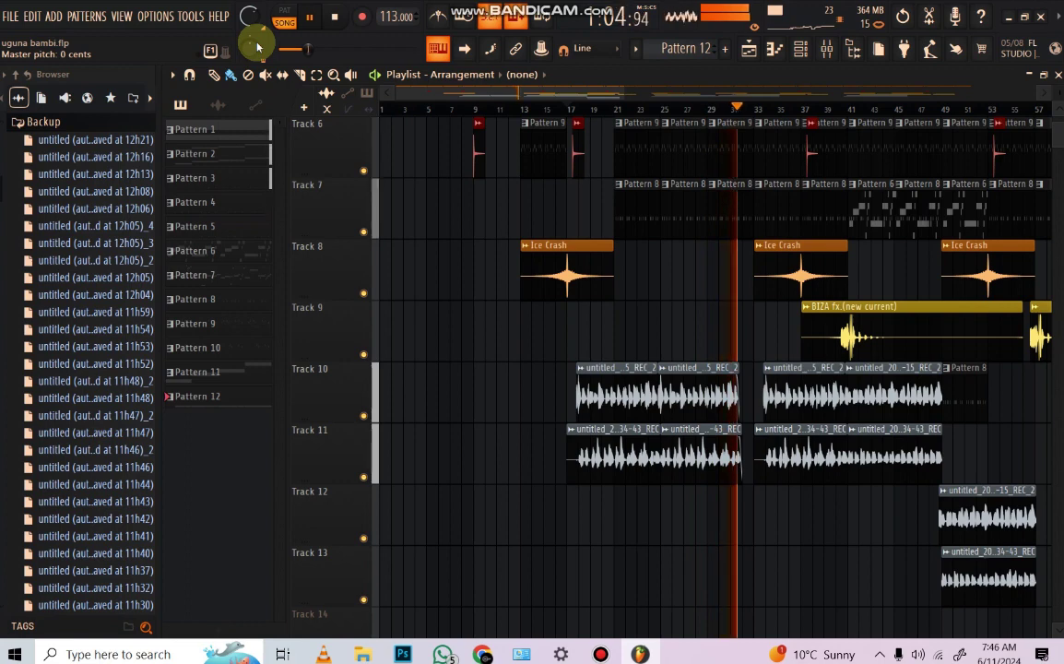
# - Stop the song playback and look over the clips arranged on the playlist tracks
pyautogui.press('space')
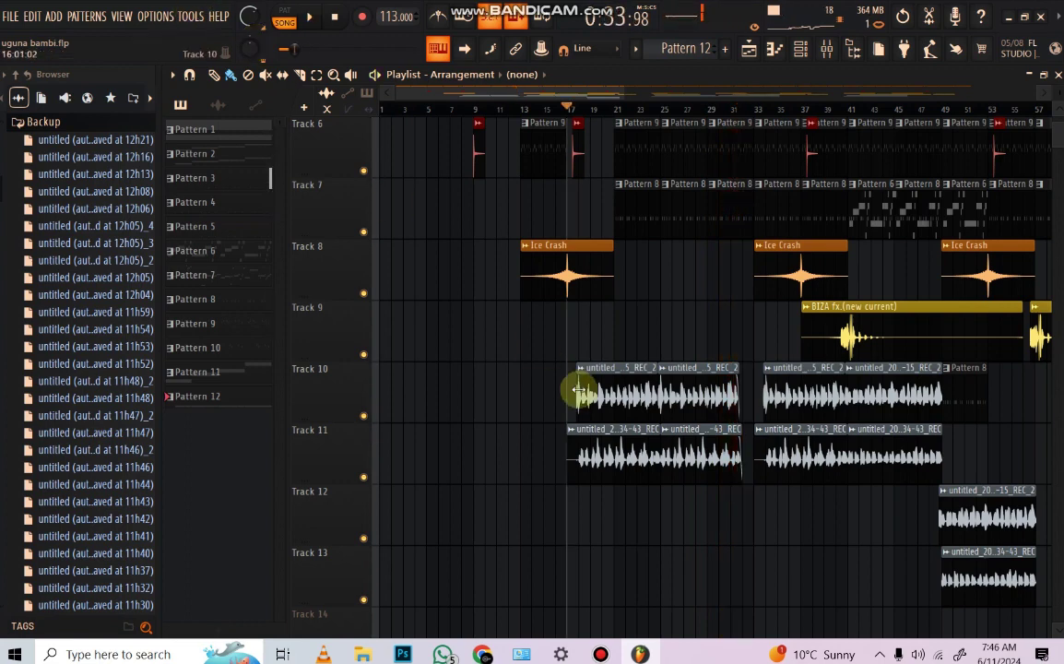
pyautogui.scroll(5, 578, 388)
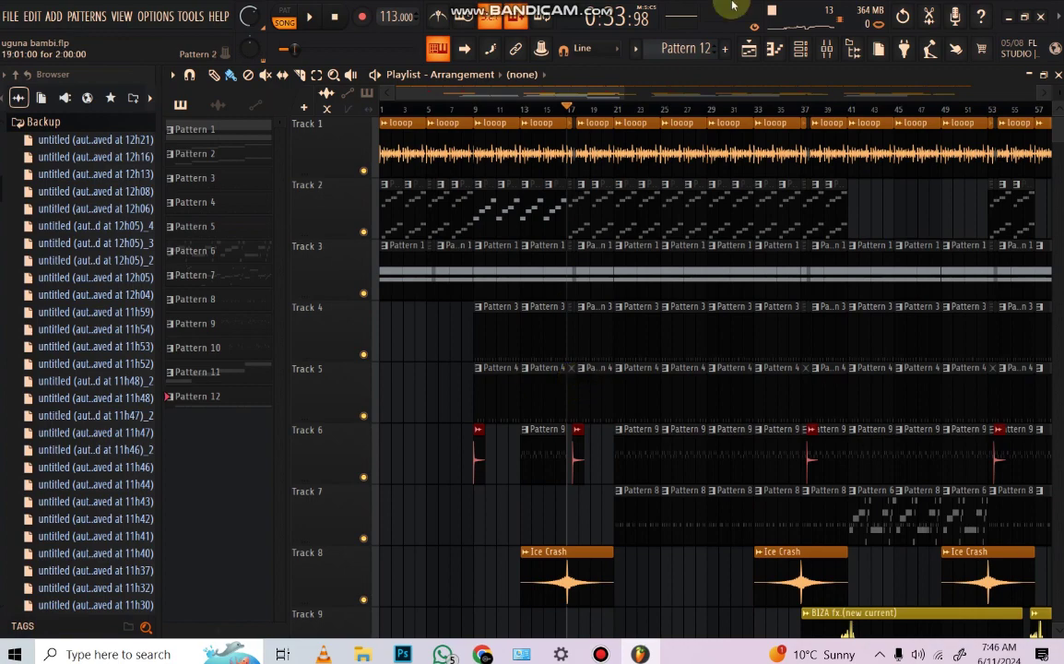
pyautogui.scroll(-5, 738, 261)
pyautogui.scroll(4, 721, 261)
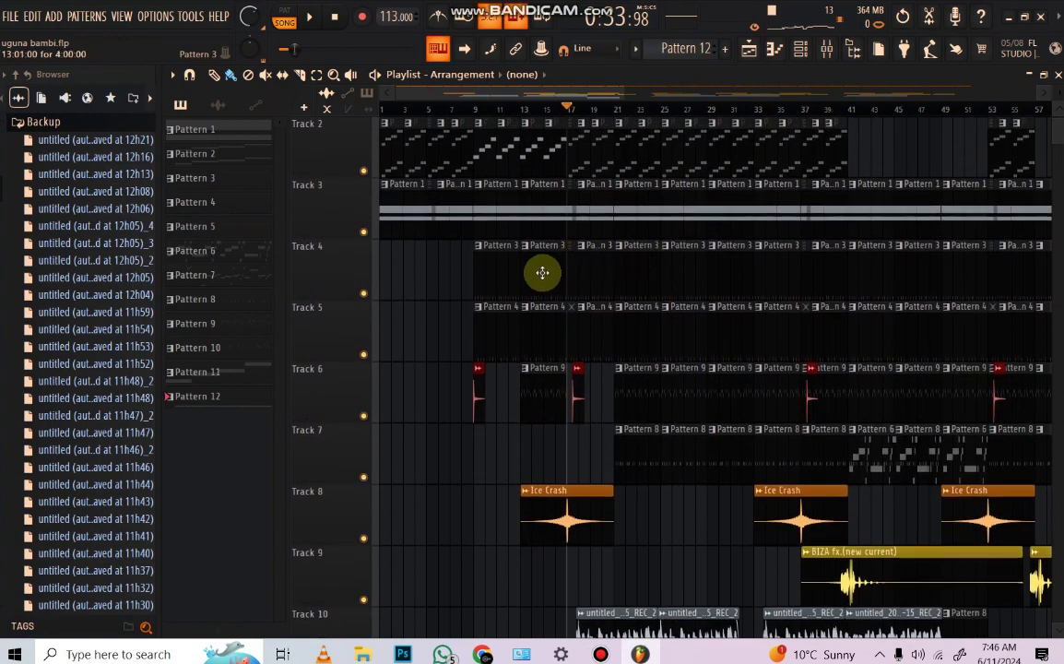
pyautogui.scroll(1, 526, 273)
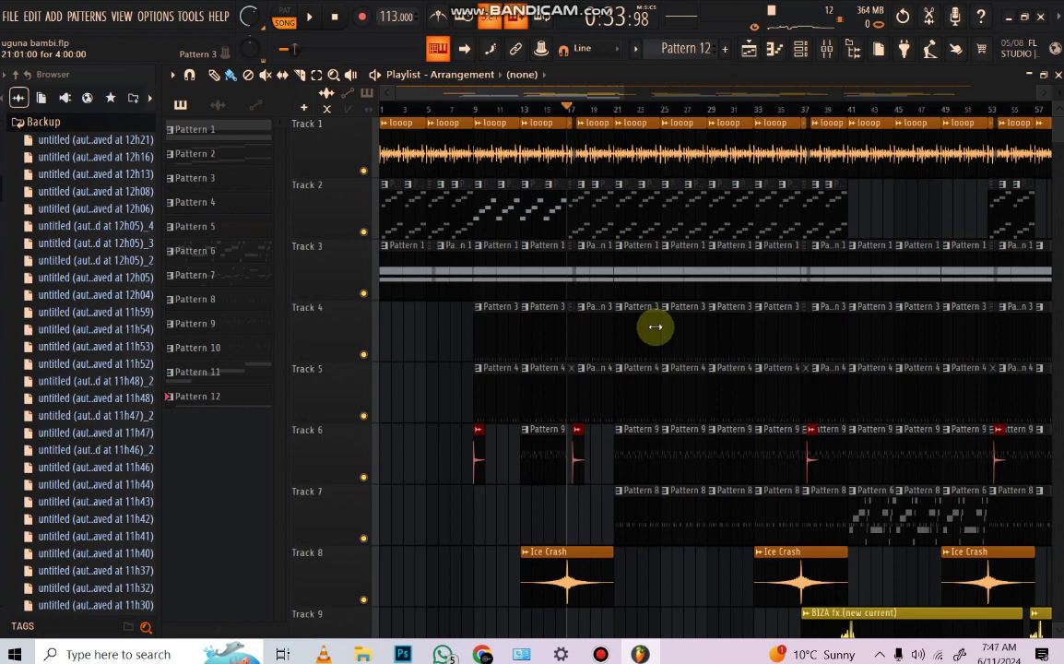
# - Play the song from the beginning with Track 1's looop clips soloed and stop playback
pyautogui.scroll(5, 655, 326)
pyautogui.scroll(-3, 553, 276)
pyautogui.scroll(4, 470, 244)
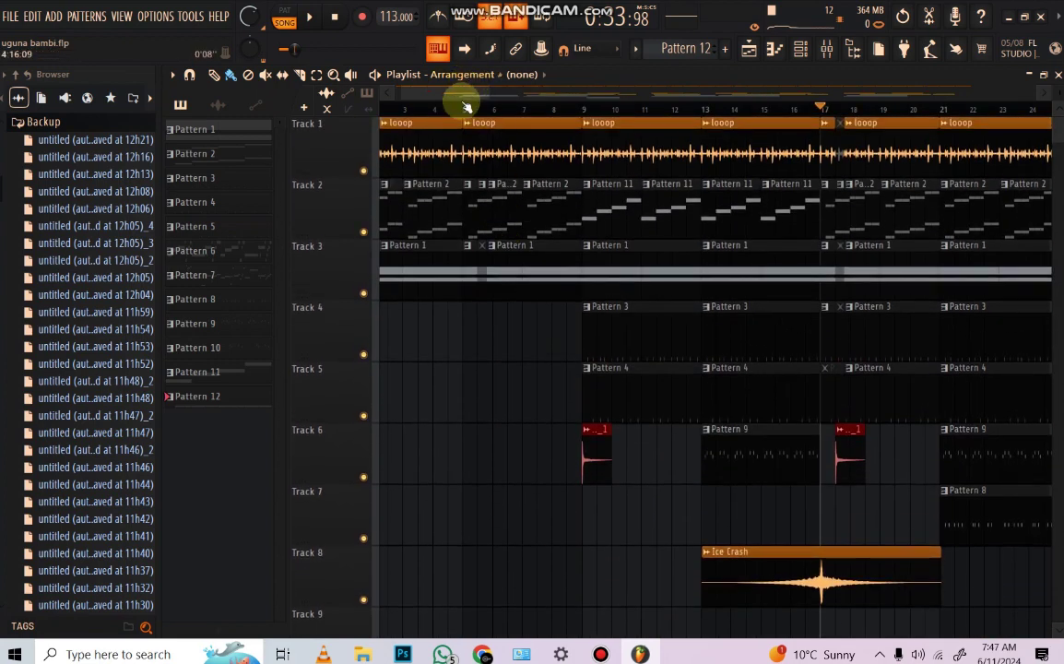
pyautogui.click(461, 74)
pyautogui.click(409, 93)
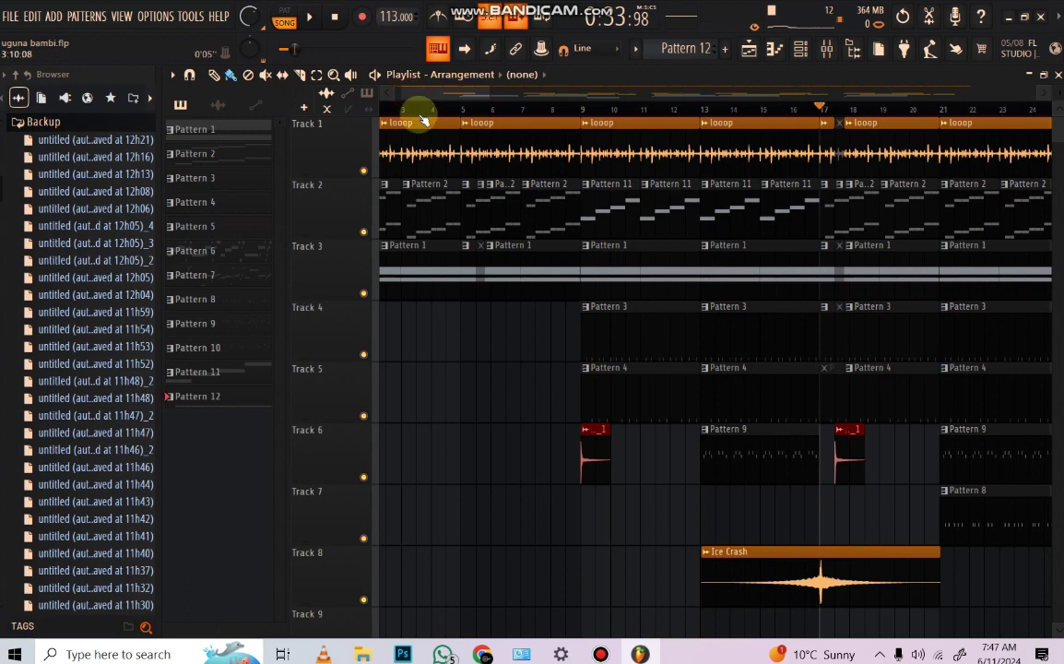
pyautogui.press('space')
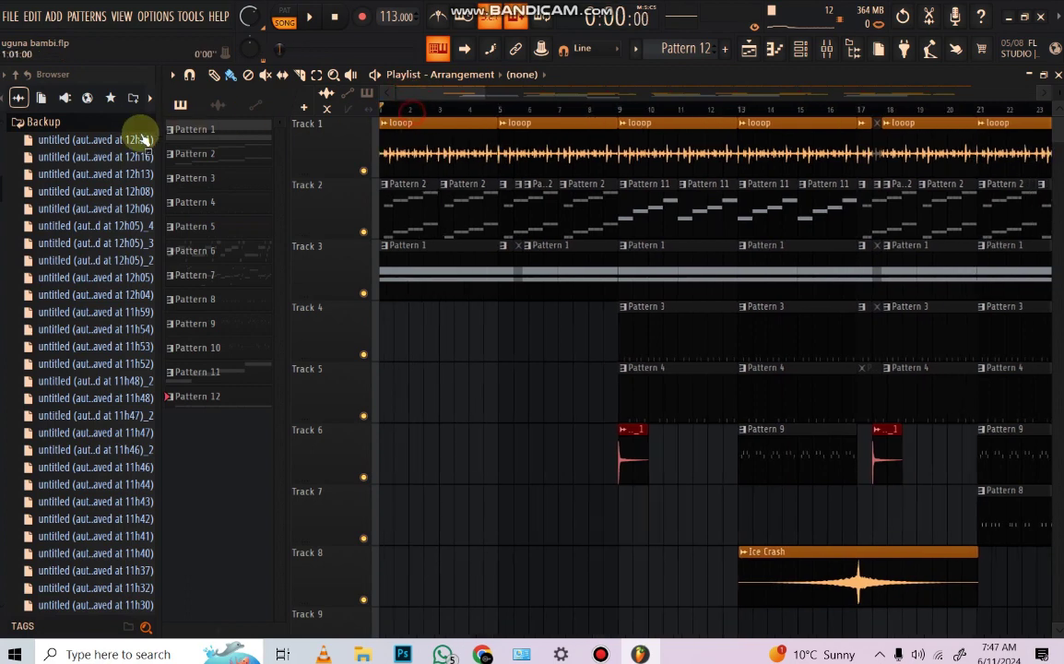
pyautogui.rightClick(364, 172)
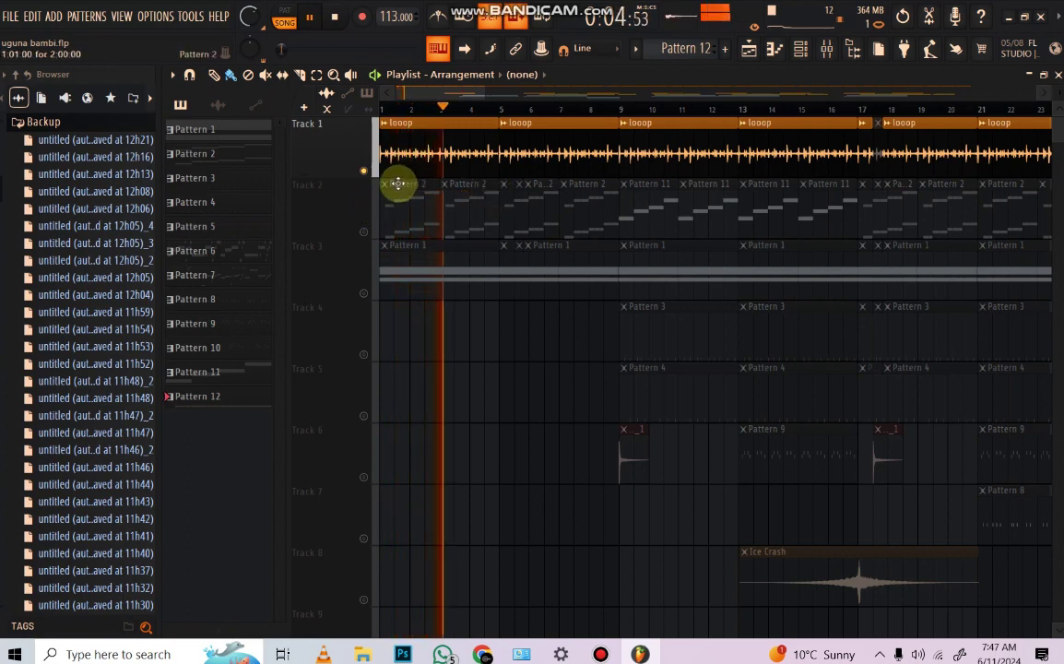
pyautogui.click(334, 19)
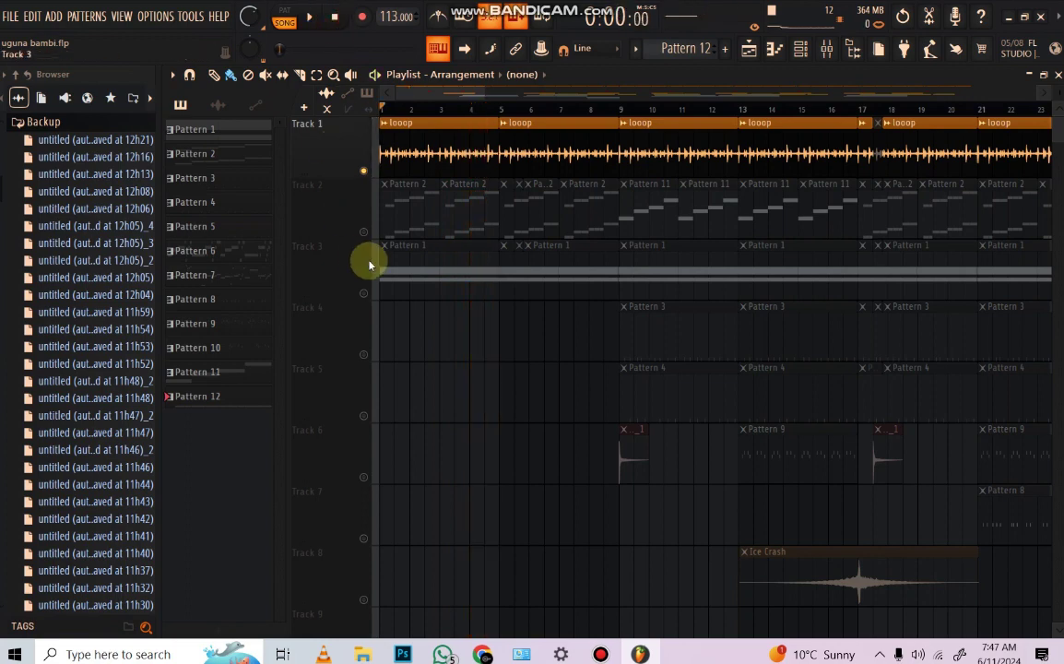
# - Open the first Pattern 2 clip on Track 2 in the piano roll to examine its Bass Pluck notes
pyautogui.doubleClick(404, 230)
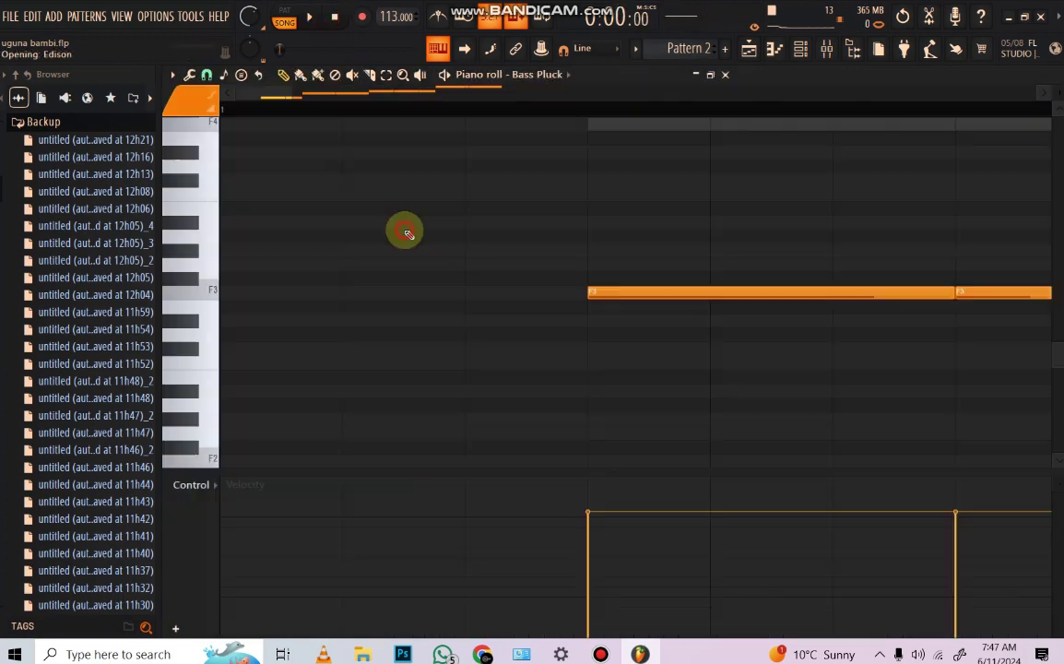
pyautogui.scroll(-4, 650, 108)
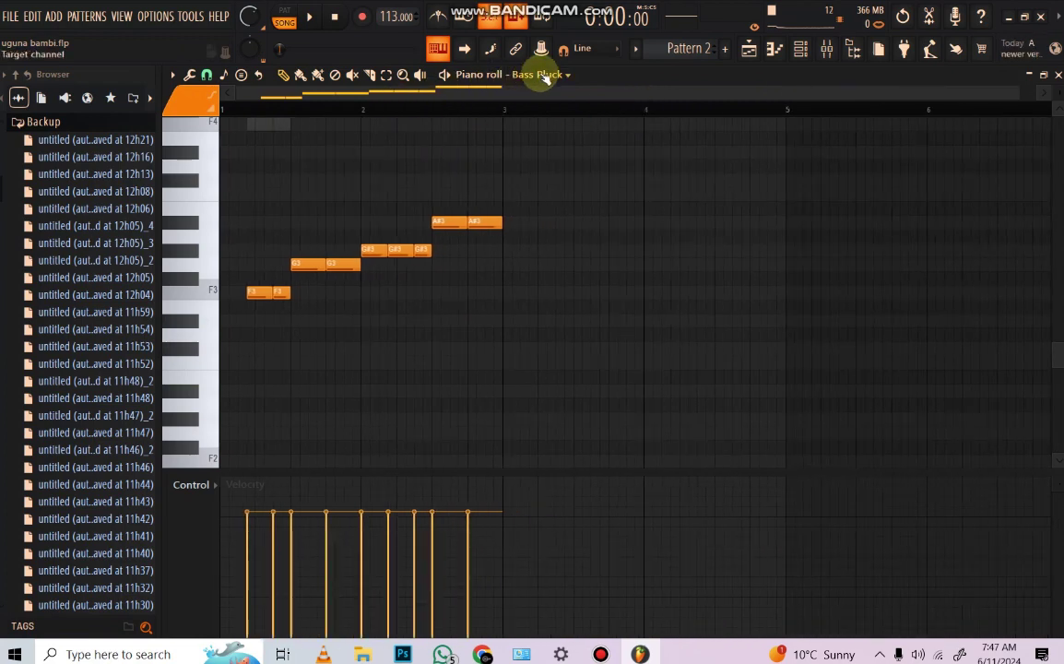
# - Open the Toxic Biohazard channel's plugin from the channel rack, browse the Basses bank in its presets library, and close the plugin
pyautogui.click(800, 48)
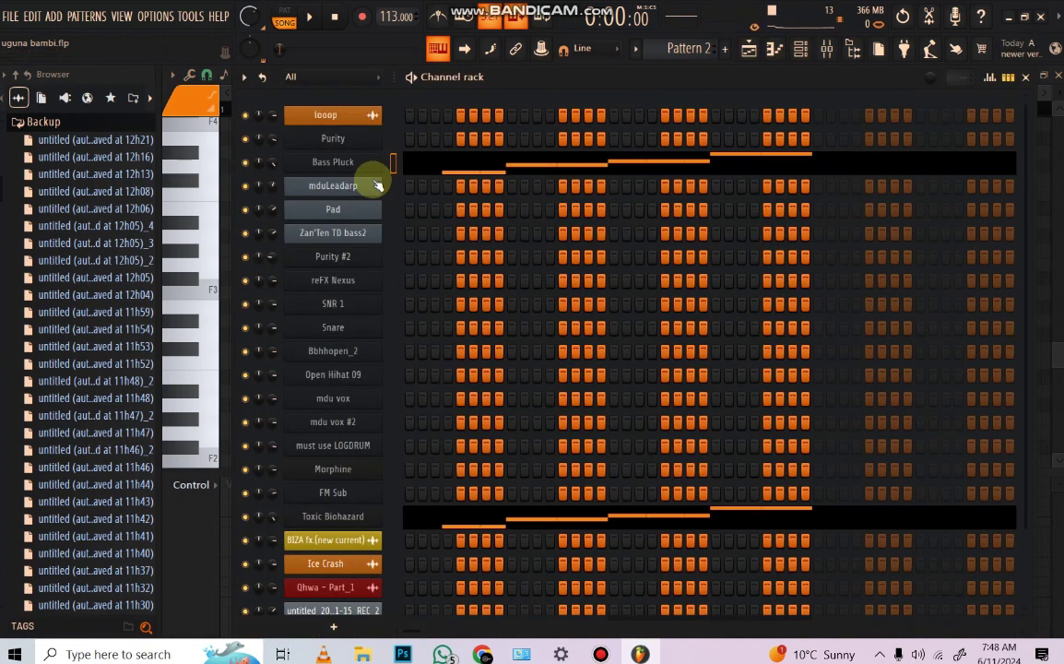
pyautogui.scroll(-2, 351, 461)
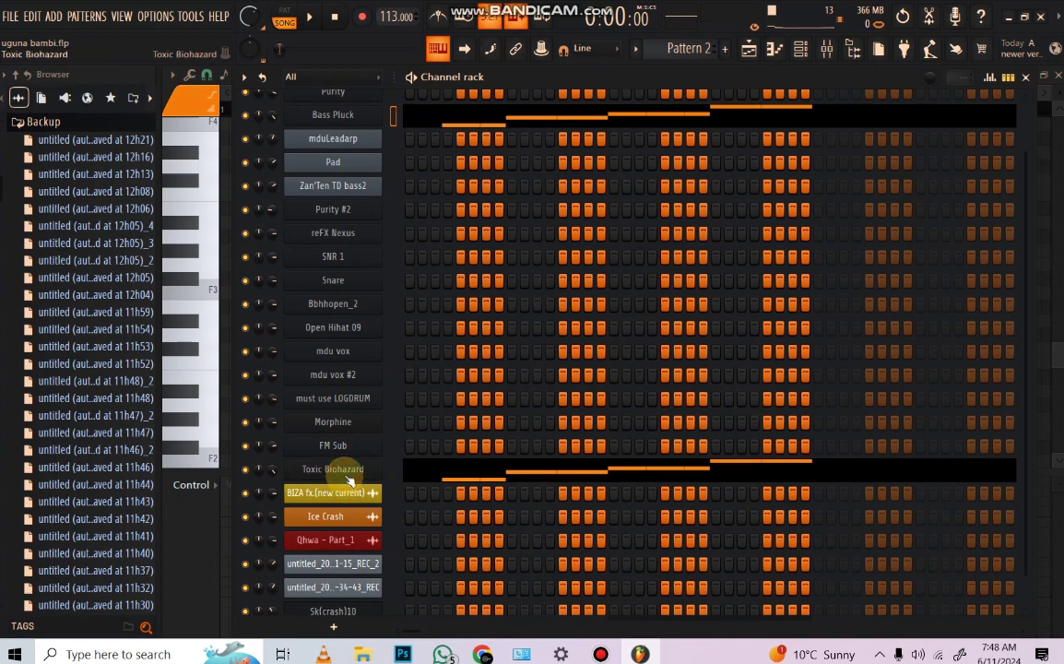
pyautogui.click(349, 476)
pyautogui.click(599, 271)
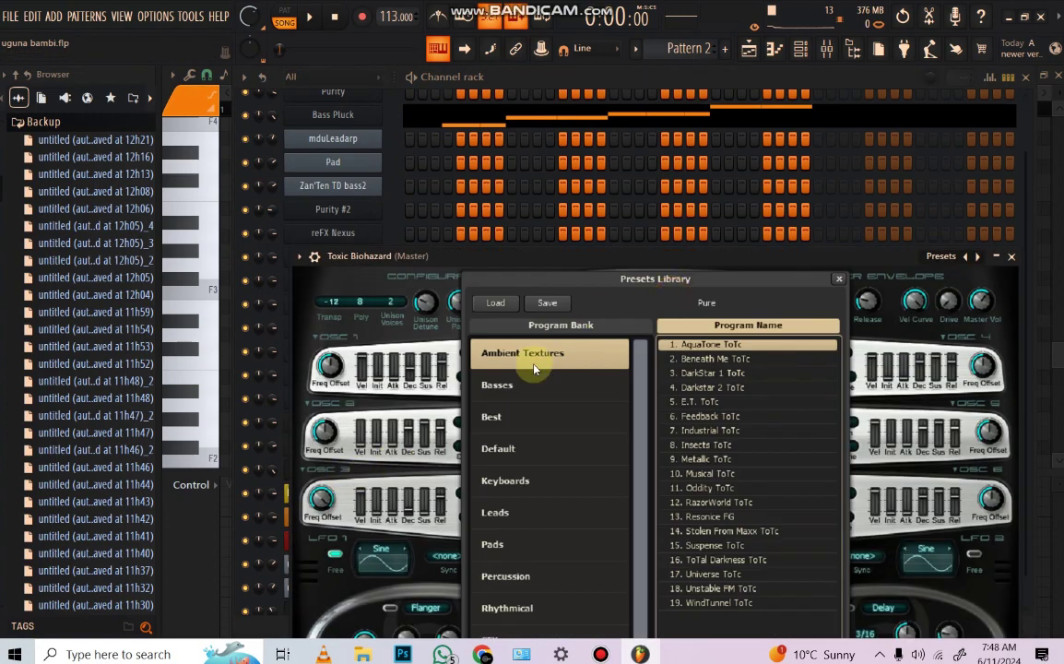
pyautogui.click(530, 400)
pyautogui.scroll(-5, 748, 550)
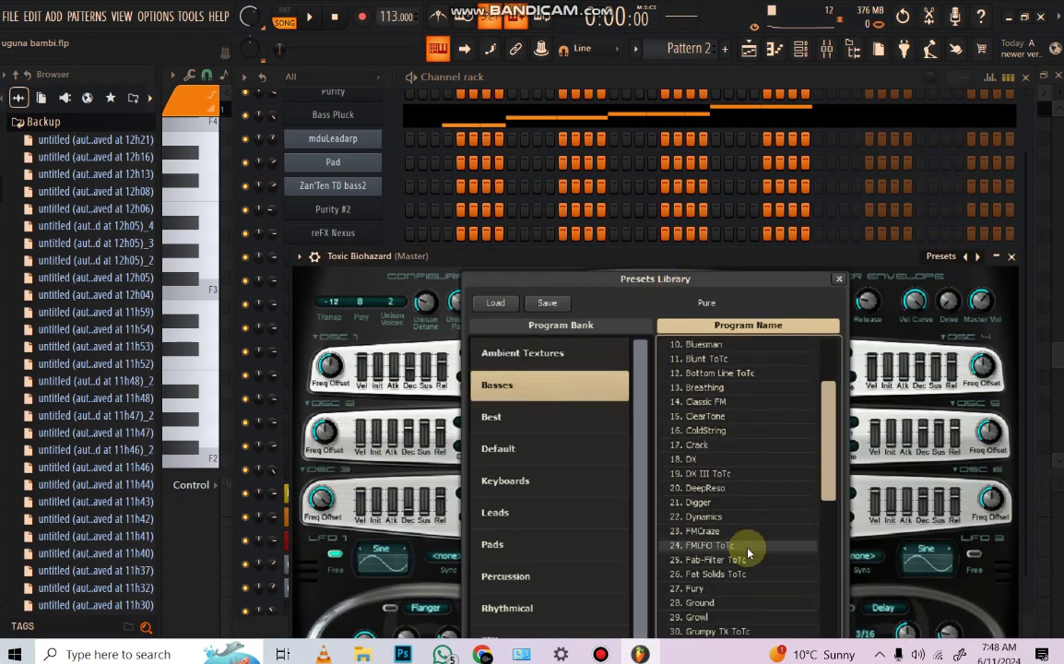
pyautogui.scroll(-6, 748, 560)
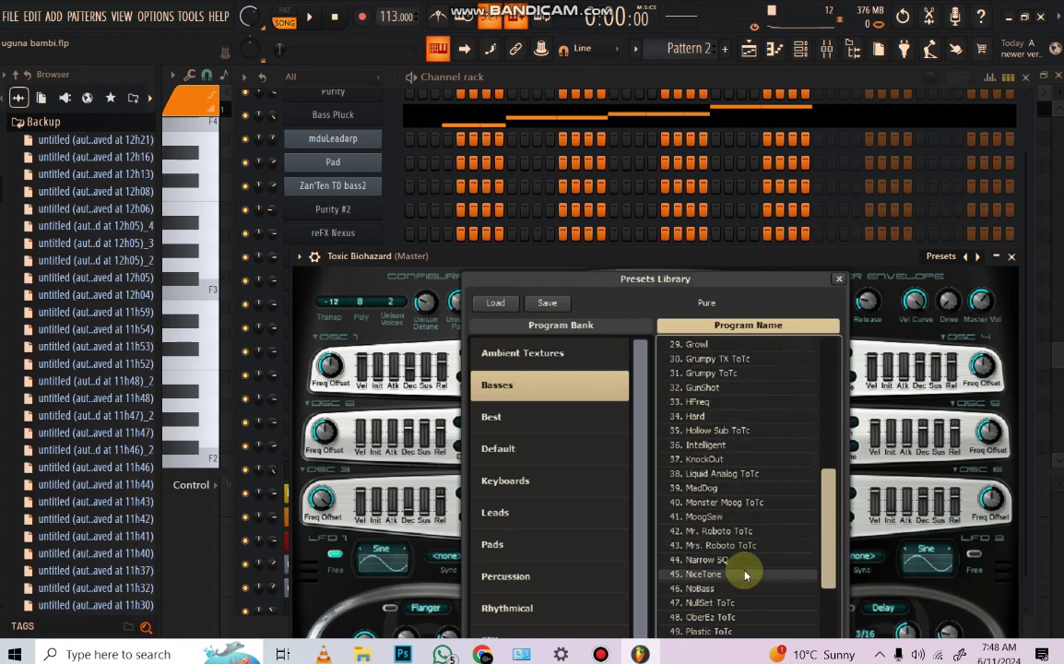
pyautogui.scroll(-1, 746, 575)
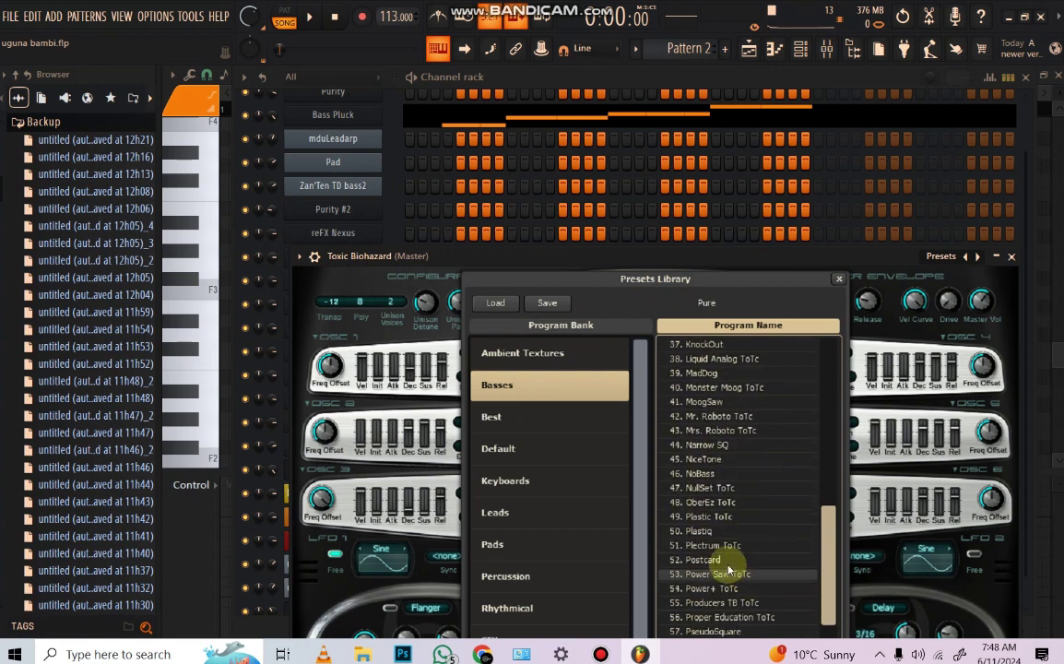
pyautogui.scroll(-1, 721, 580)
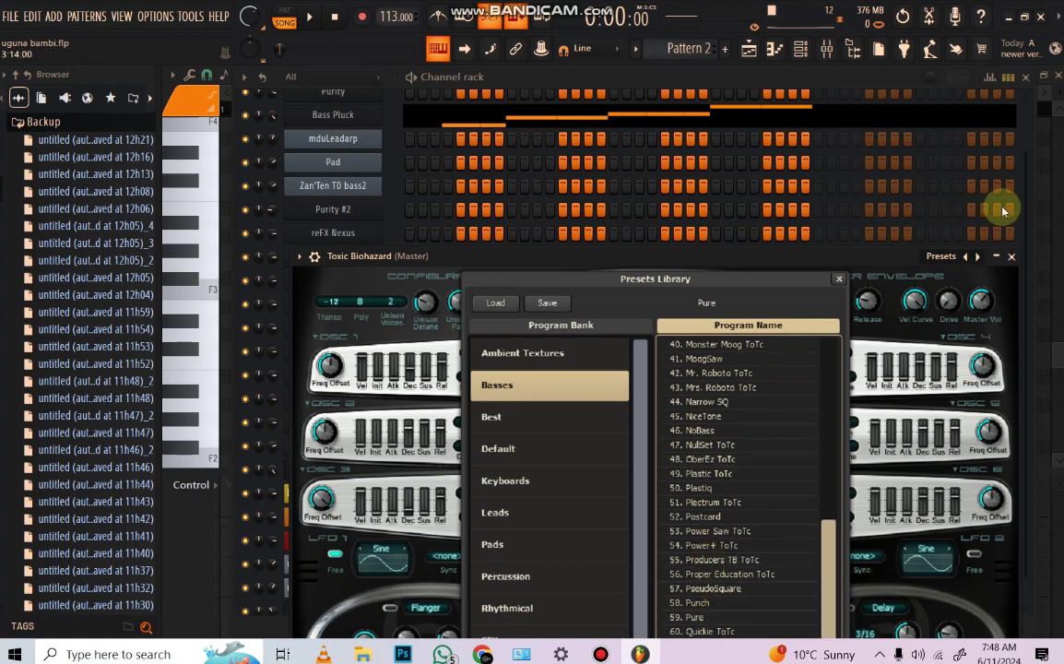
pyautogui.click(1012, 257)
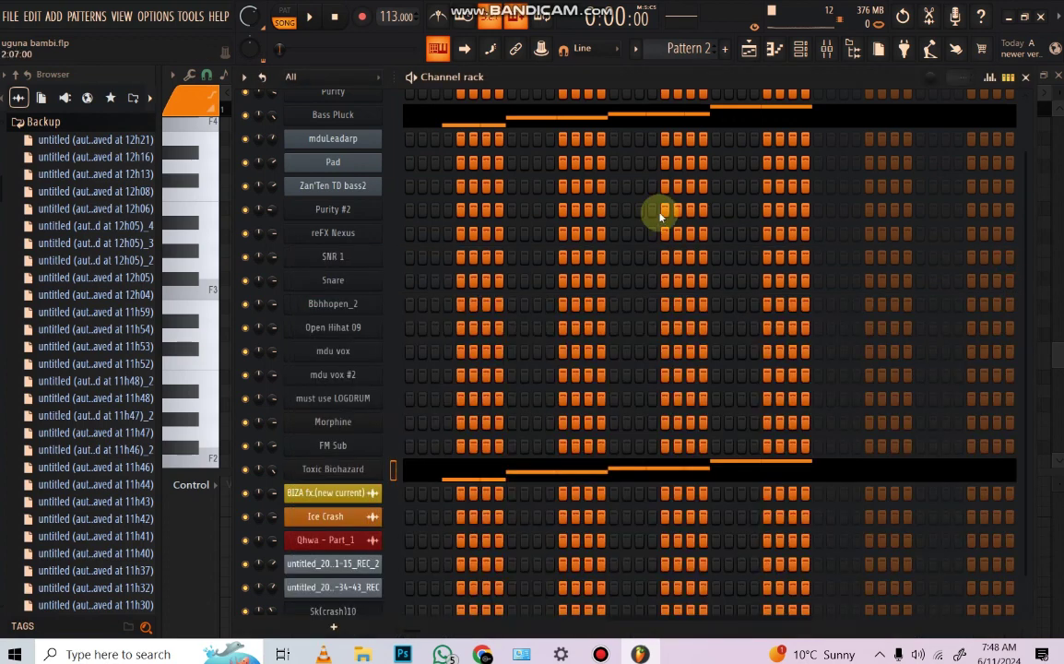
# - Open the Bass Pluck notes in the piano roll and play Pattern 2, stopping once it has been heard
pyautogui.click(489, 118)
pyautogui.click(310, 13)
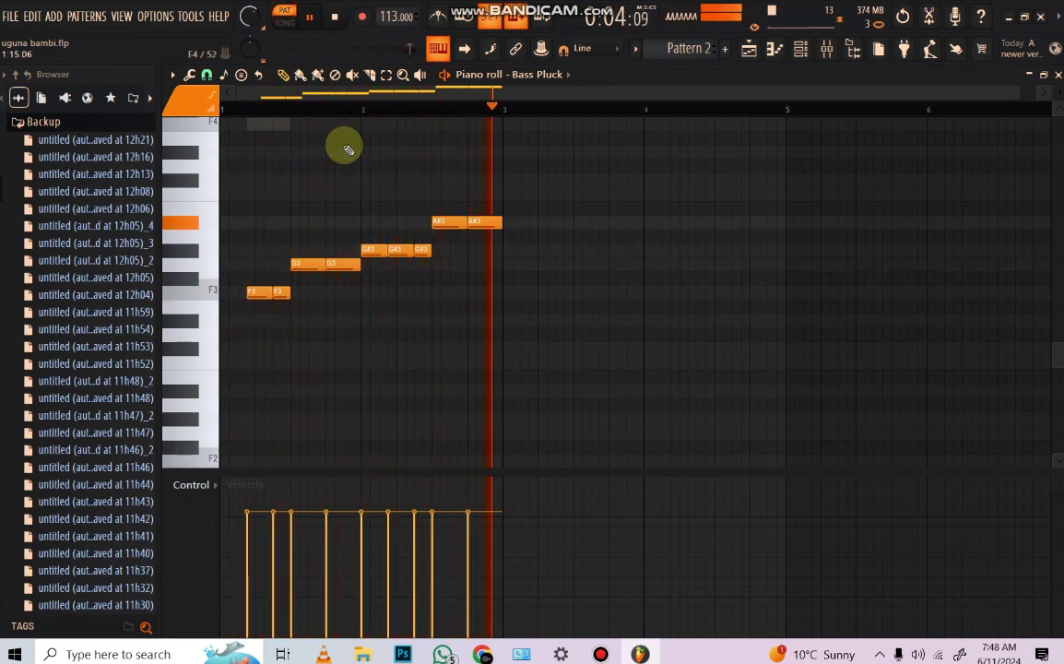
pyautogui.click(338, 17)
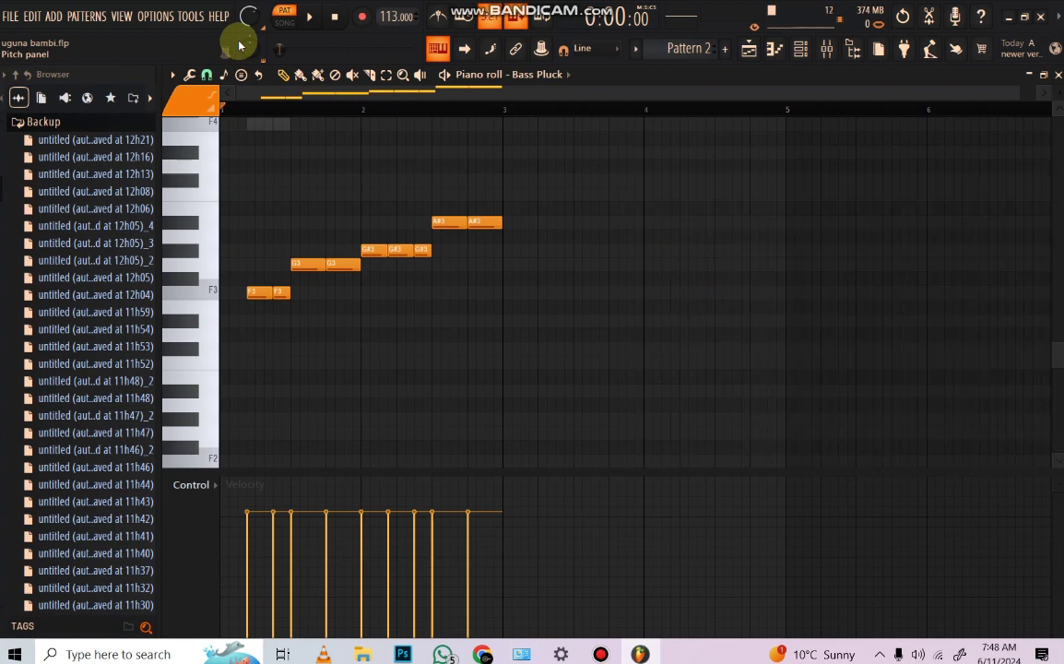
# - Play Pattern 2 from the channel rack, then unmute Tracks 2 and 3 in the playlist and stop playback
pyautogui.click(800, 51)
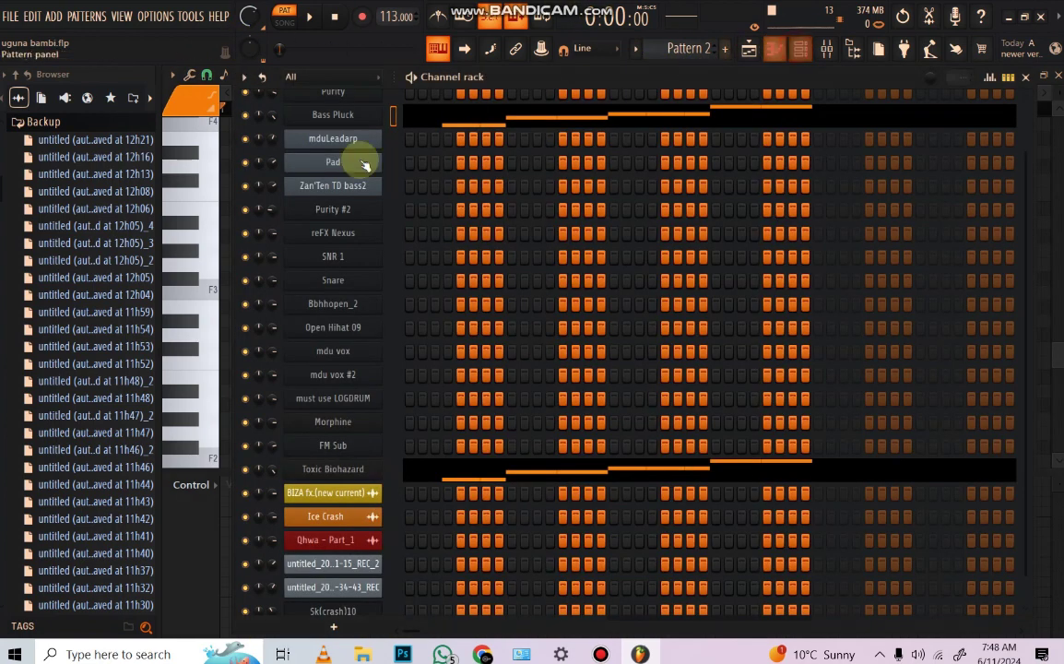
pyautogui.click(309, 16)
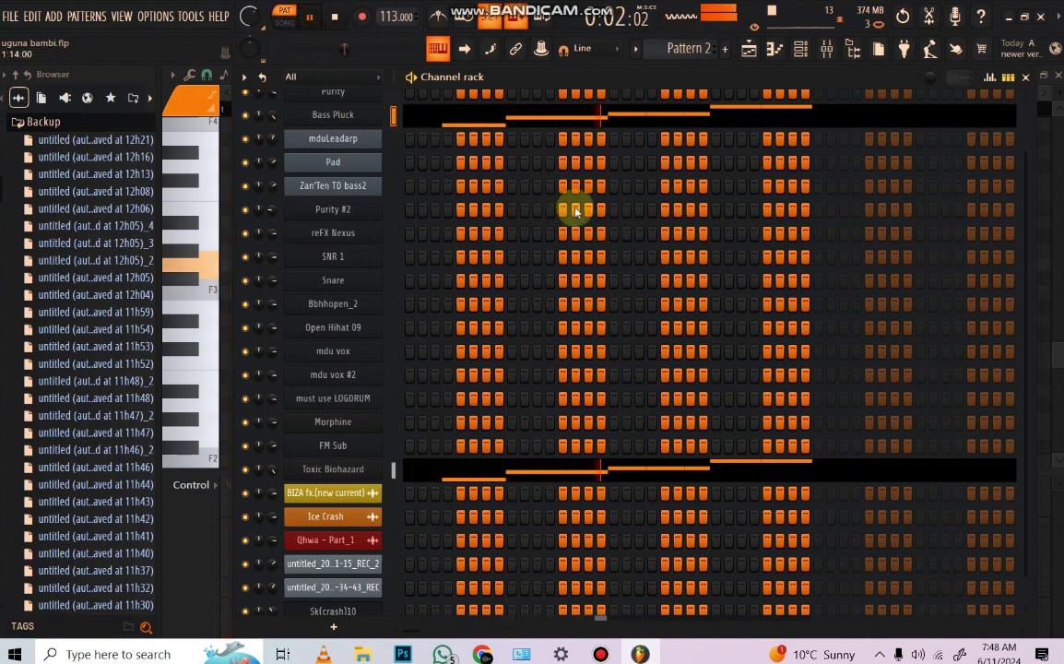
pyautogui.click(749, 53)
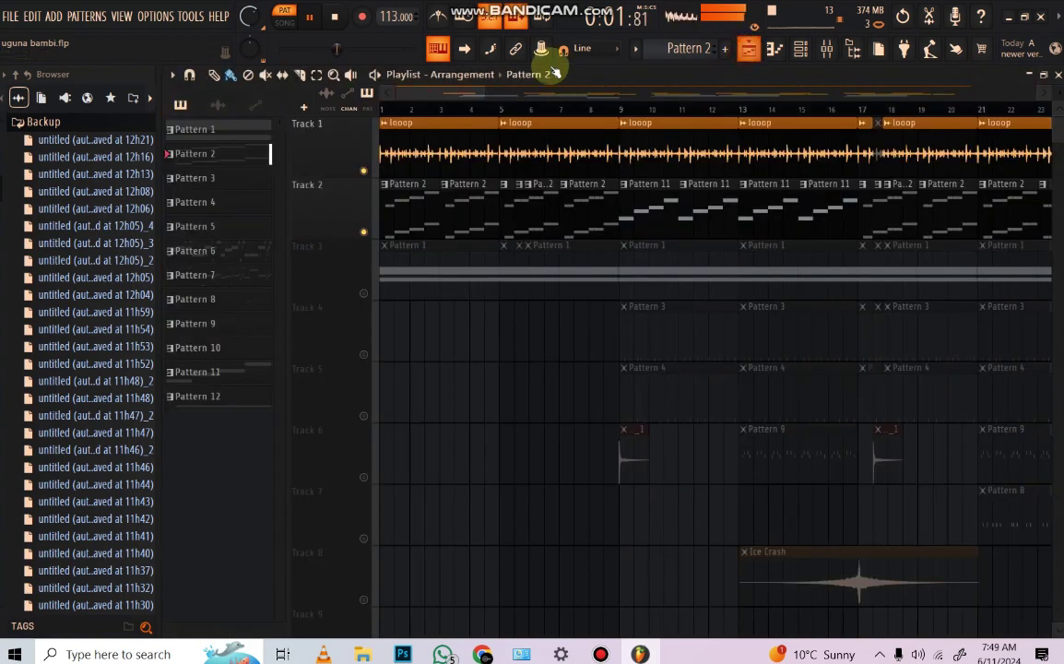
pyautogui.click(333, 17)
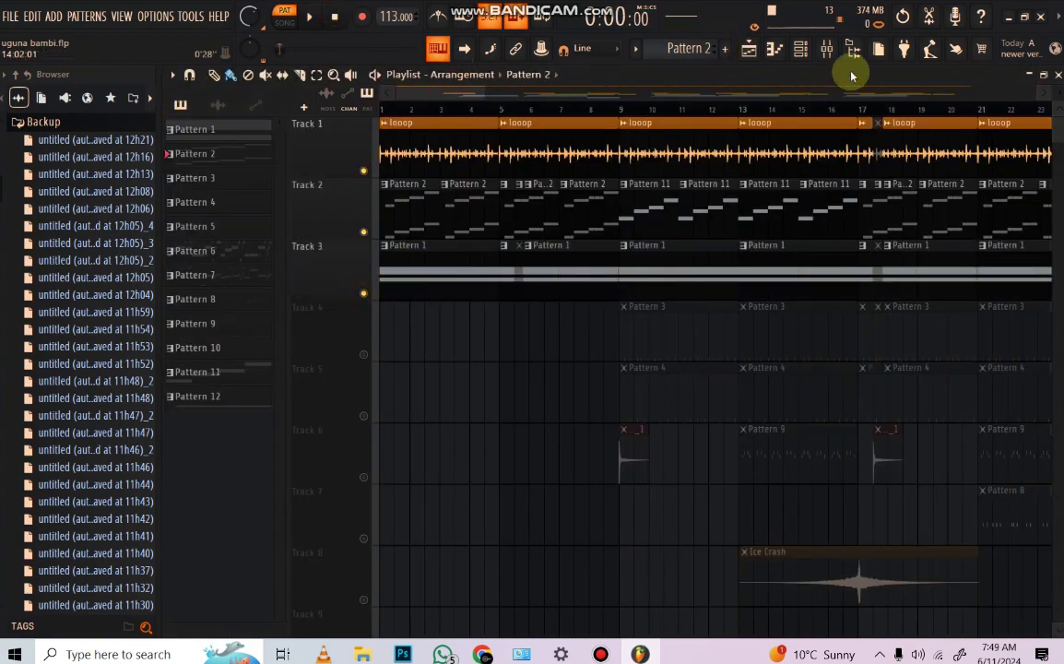
# - Select Pattern 1 from its first clip on Track 3 and show its channels in the channel rack
pyautogui.click(774, 48)
pyautogui.click(800, 48)
pyautogui.scroll(-1, 461, 405)
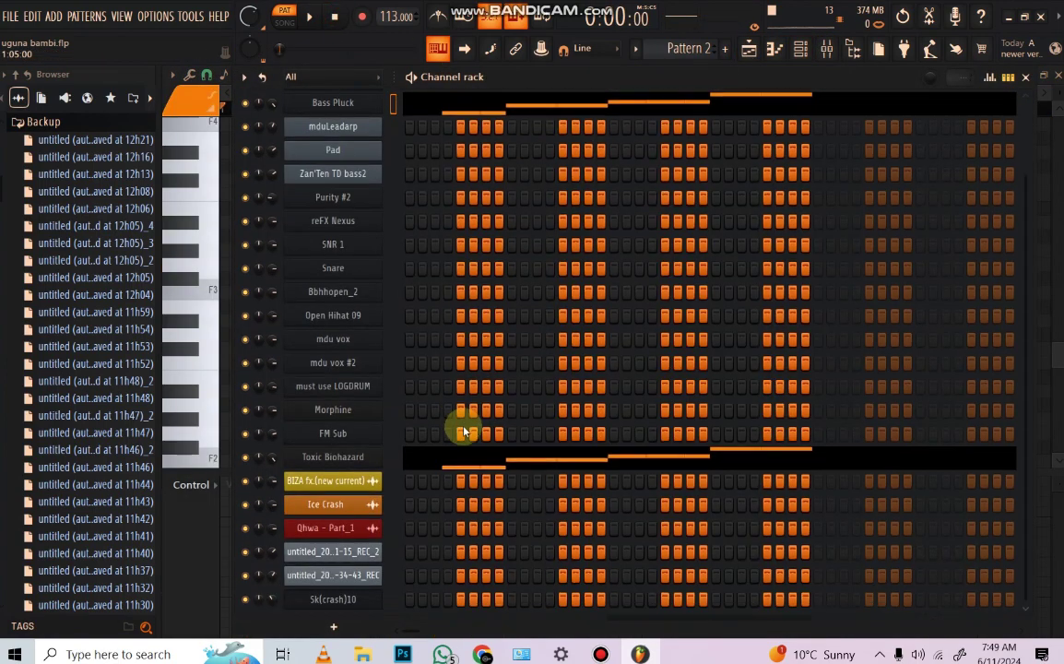
pyautogui.click(751, 51)
pyautogui.click(454, 257)
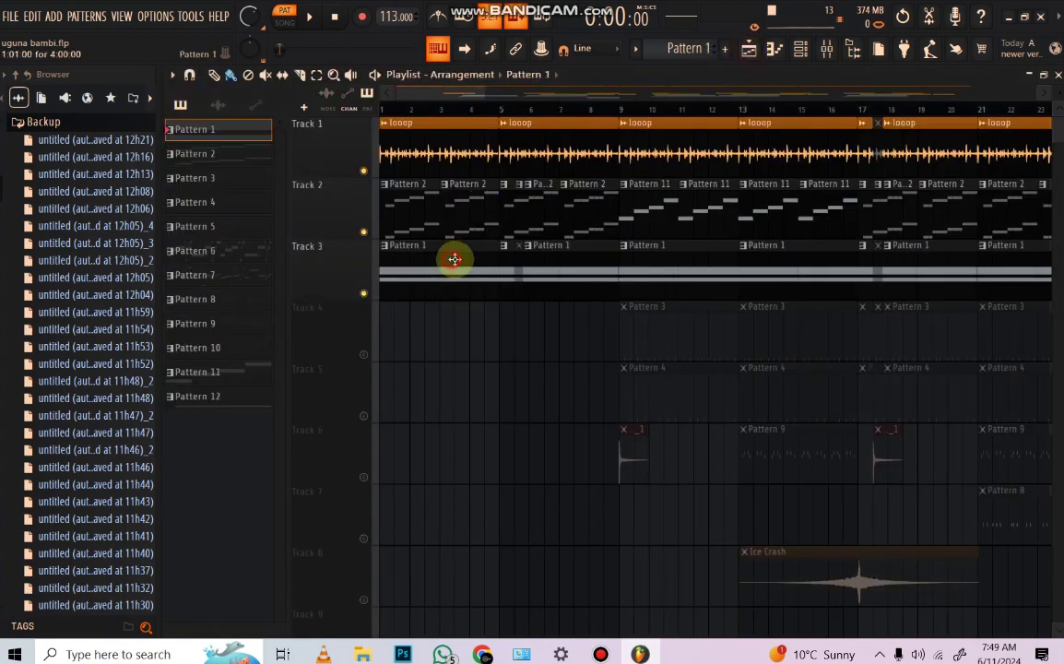
pyautogui.press('F6')
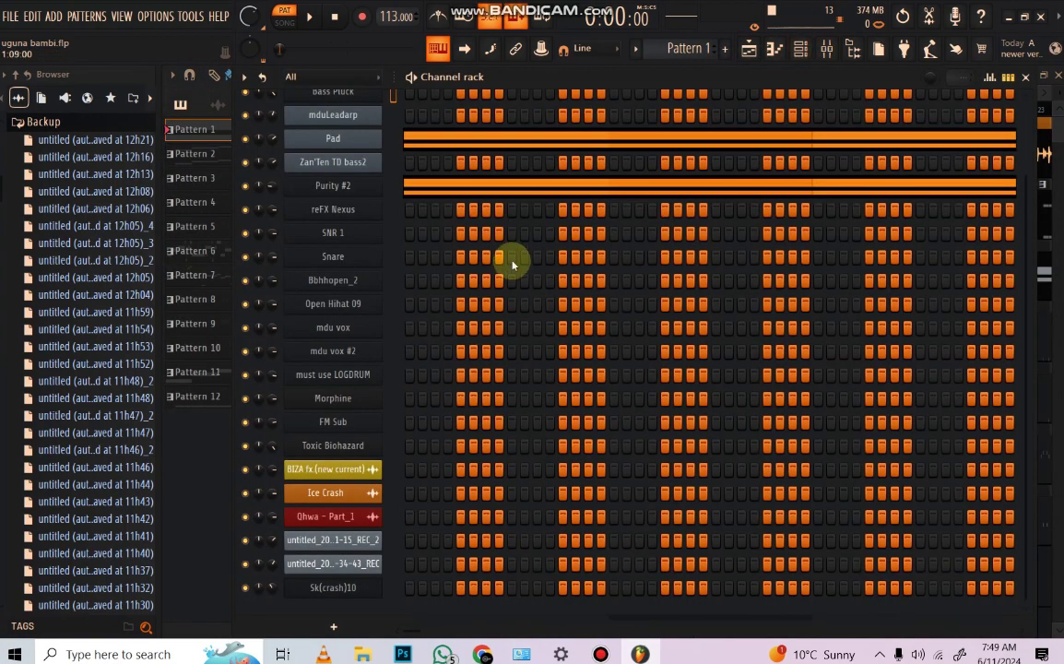
# - Open the Pad and Purity #2 channel plugins in turn to check which preset each one uses
pyautogui.click(313, 137)
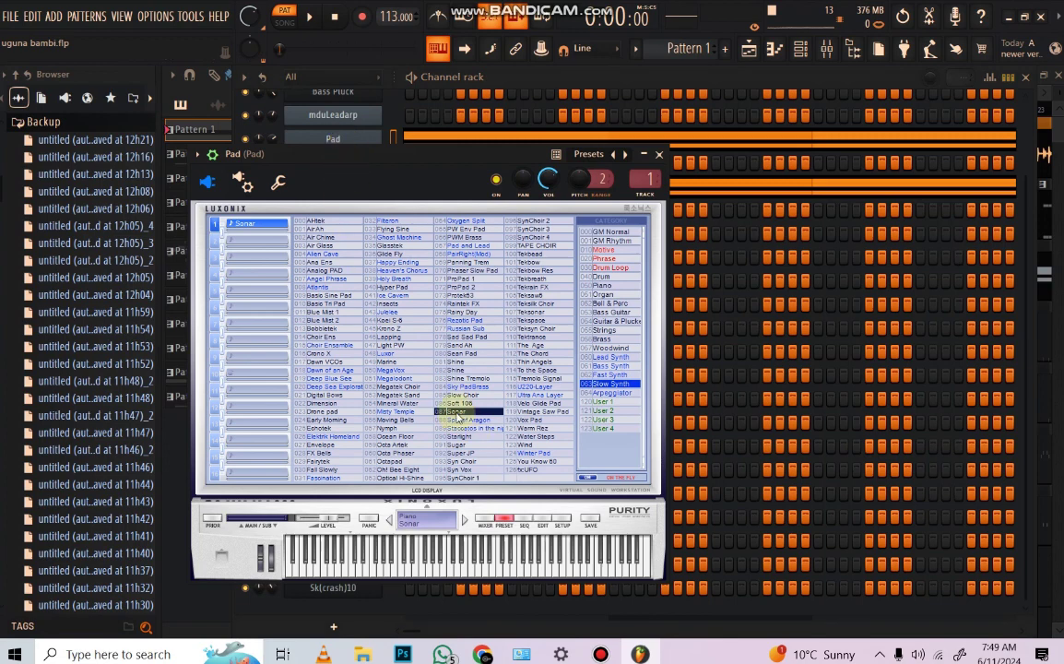
pyautogui.click(658, 154)
pyautogui.click(334, 186)
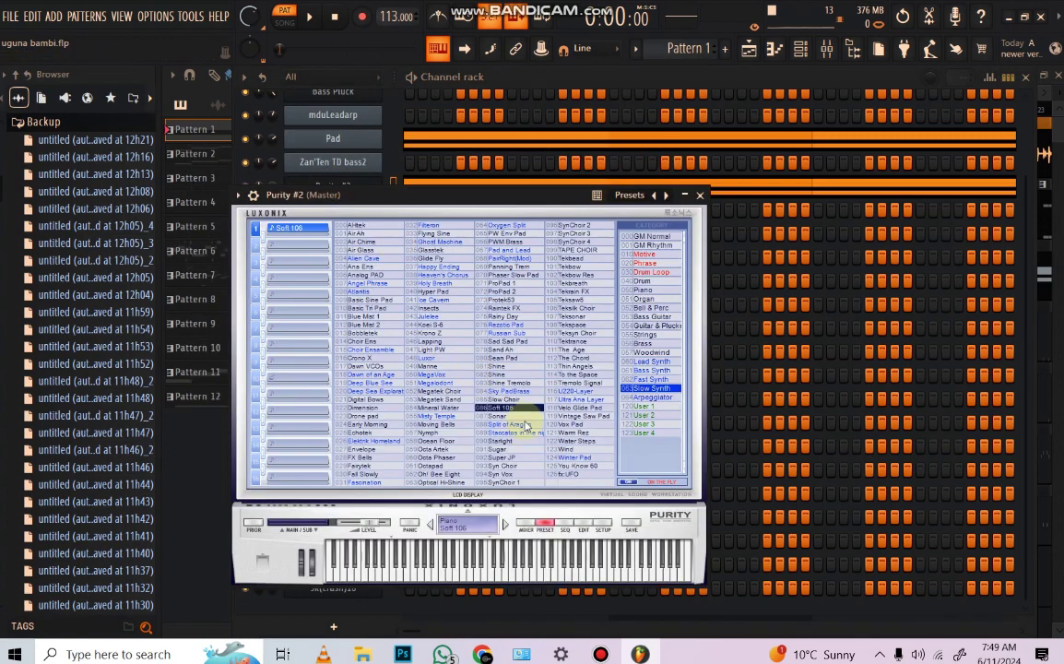
# - Play Pattern 1, close the Purity #2 plugin and reopen the Pad plugin
pyautogui.click(309, 16)
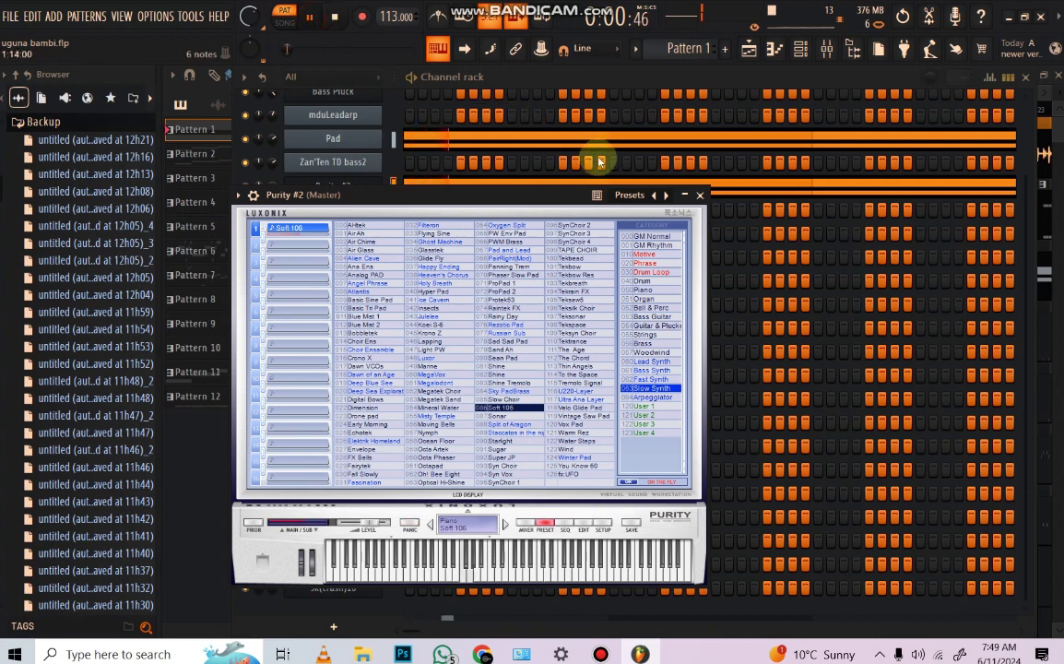
pyautogui.click(699, 196)
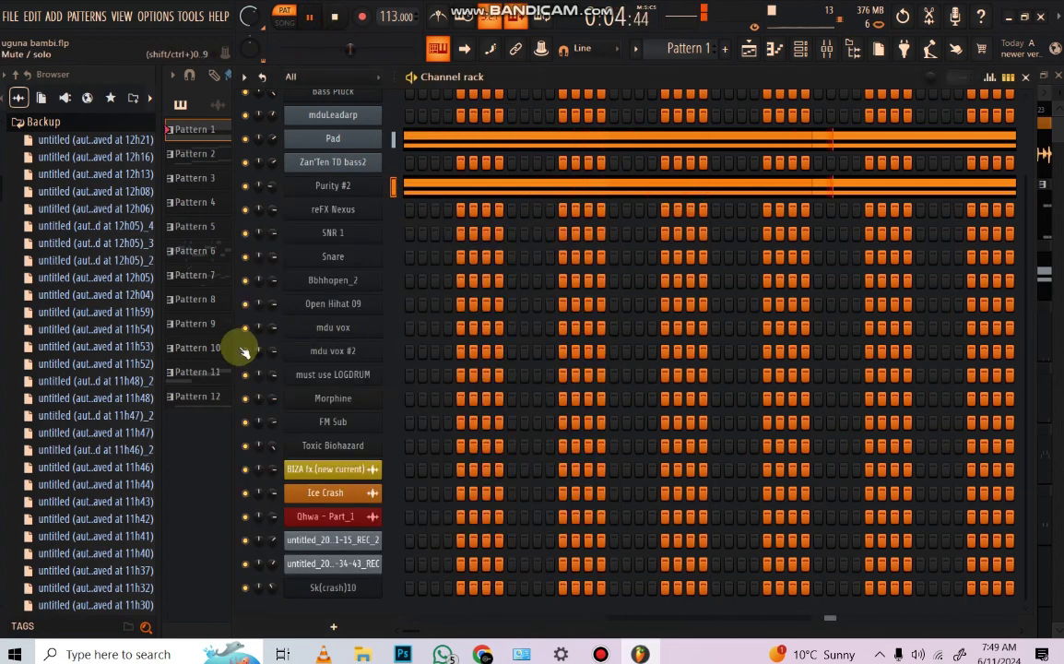
pyautogui.click(312, 139)
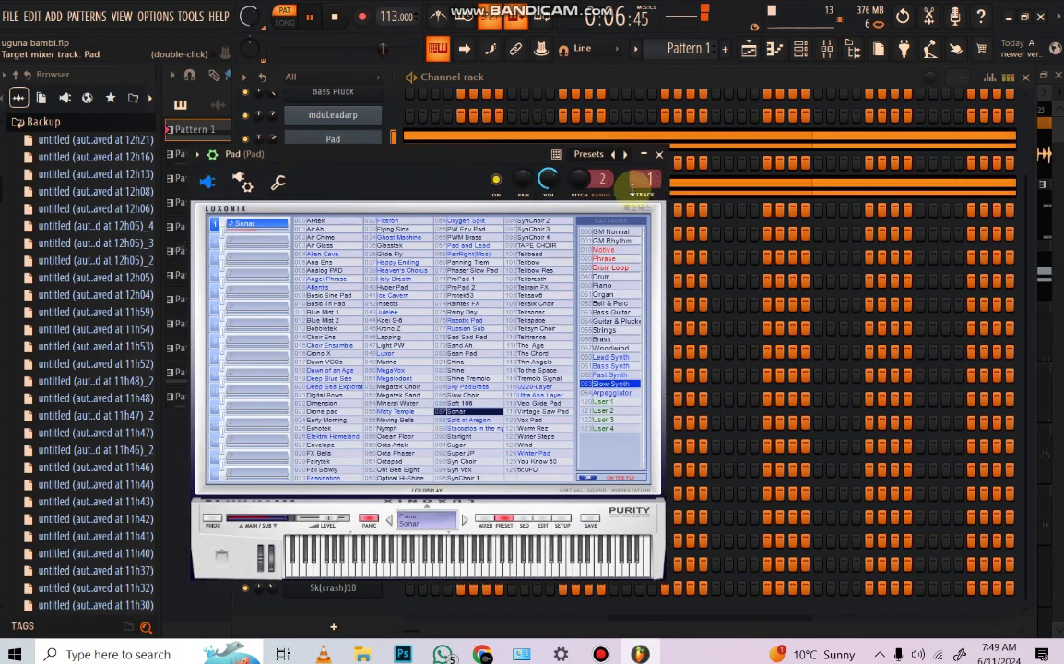
# - Open the mixer beside the Pad plugin and maximize it to examine the Pad track's effects
pyautogui.click(800, 48)
pyautogui.moveTo(1024, 168); pyautogui.dragTo(909, 174)
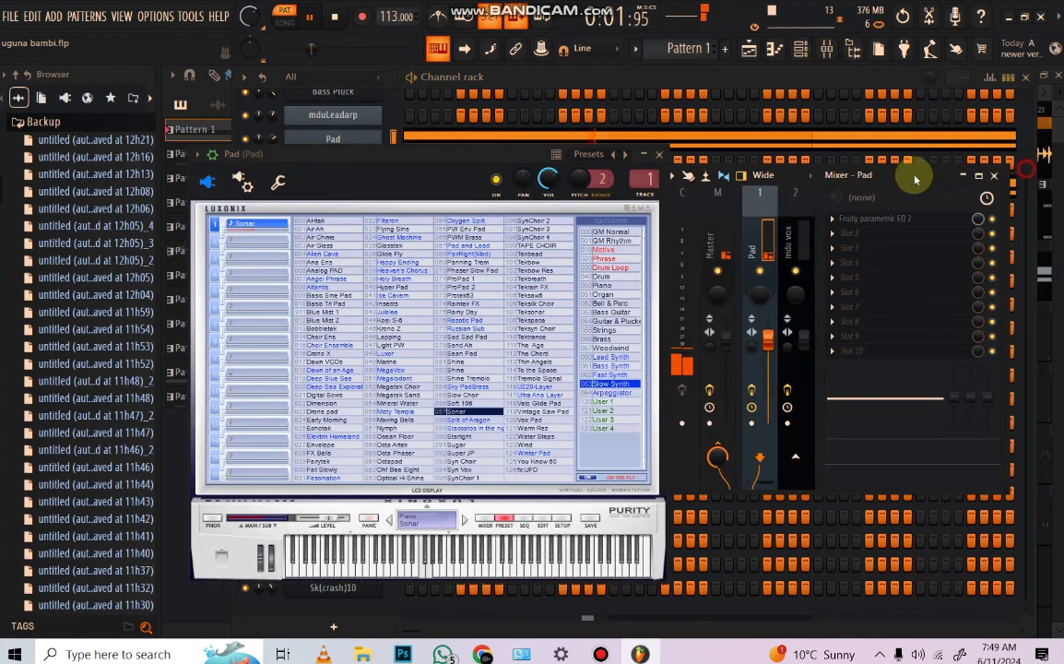
pyautogui.click(959, 177)
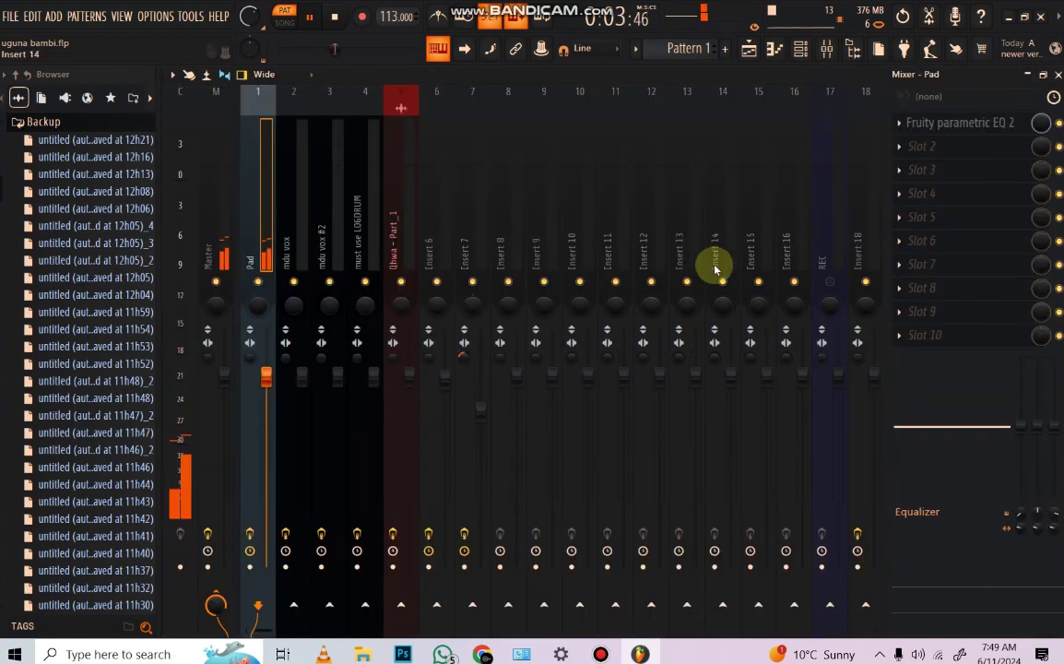
# - Open the Fruity parametric EQ 2 on the Pad mixer track to examine its curve, and close it
pyautogui.click(959, 123)
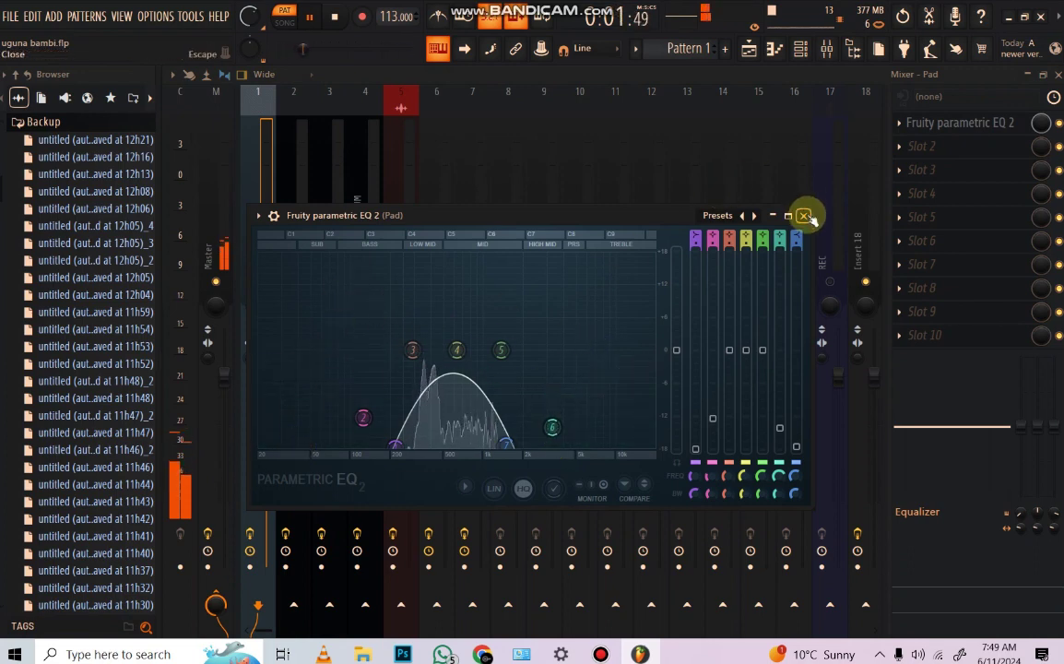
pyautogui.moveTo(396, 446); pyautogui.dragTo(392, 398)
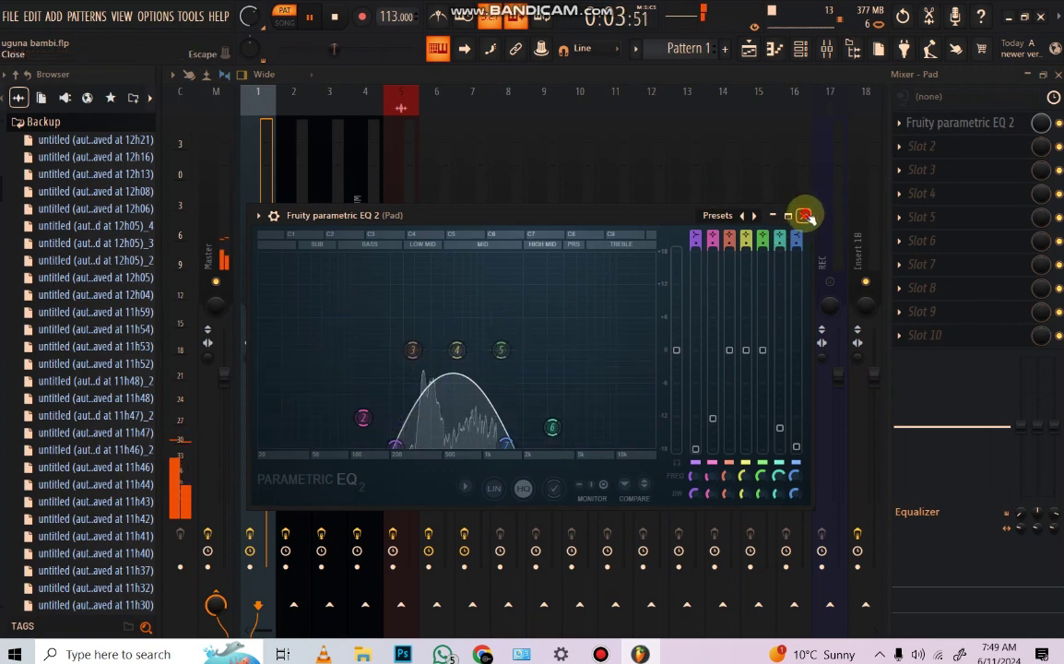
pyautogui.click(803, 215)
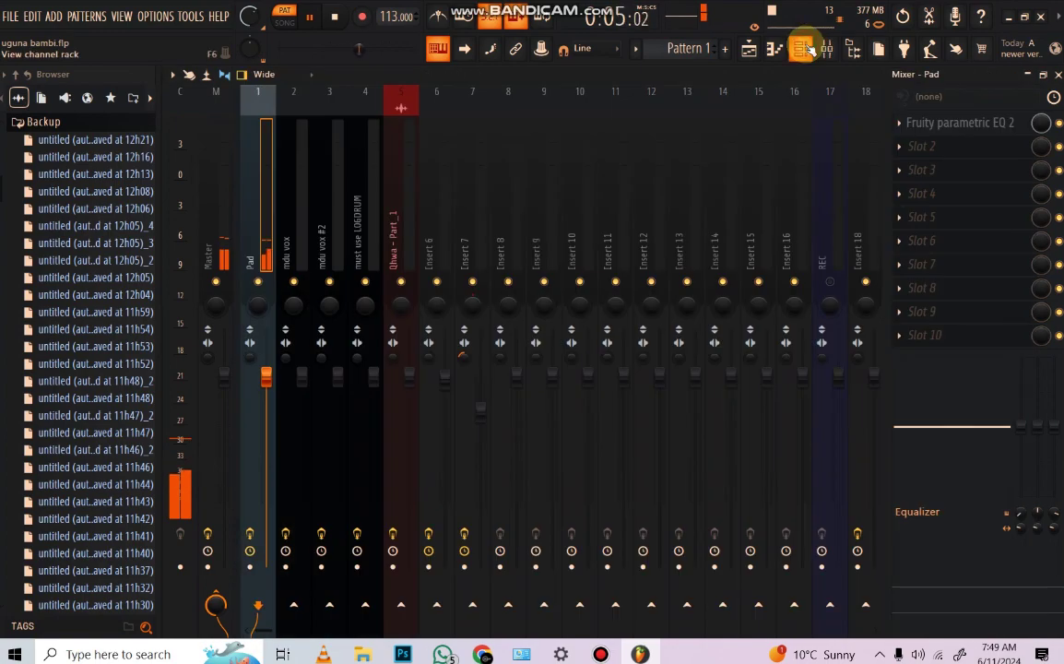
# - Open the Purity #2 channel from the channel rack, reveal its channel settings to check the mixer routing, and close it
pyautogui.click(806, 50)
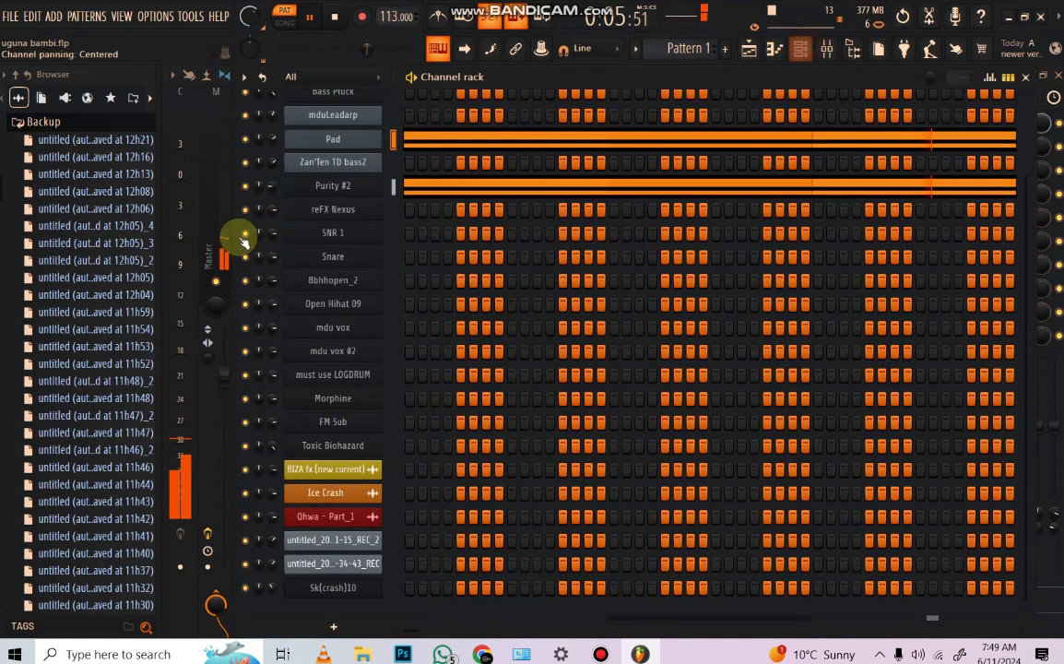
pyautogui.click(334, 185)
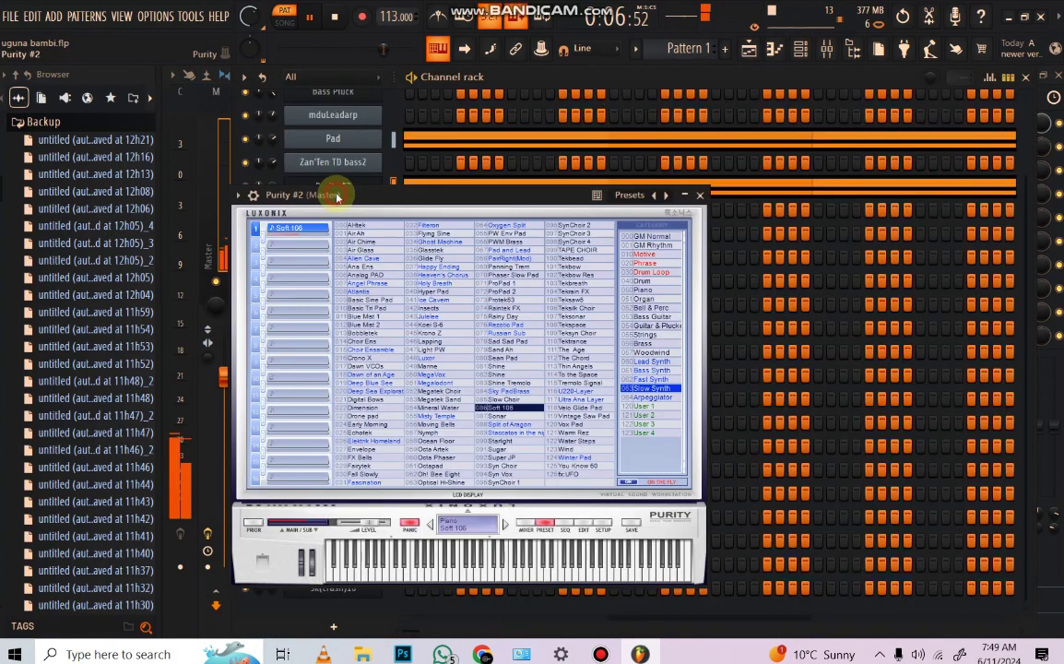
pyautogui.click(253, 196)
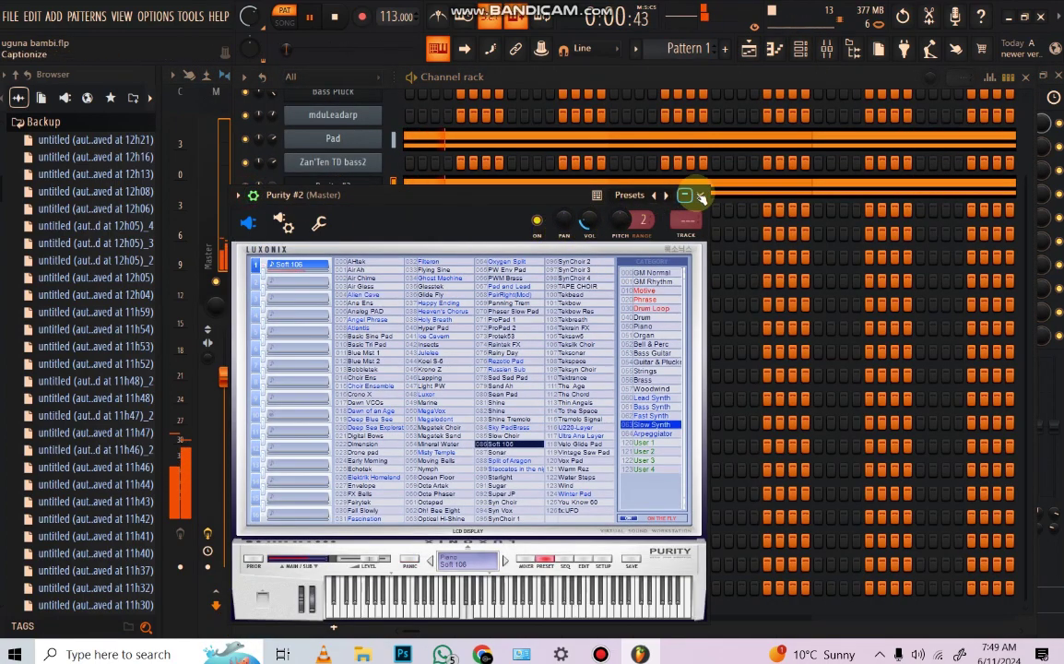
pyautogui.click(699, 196)
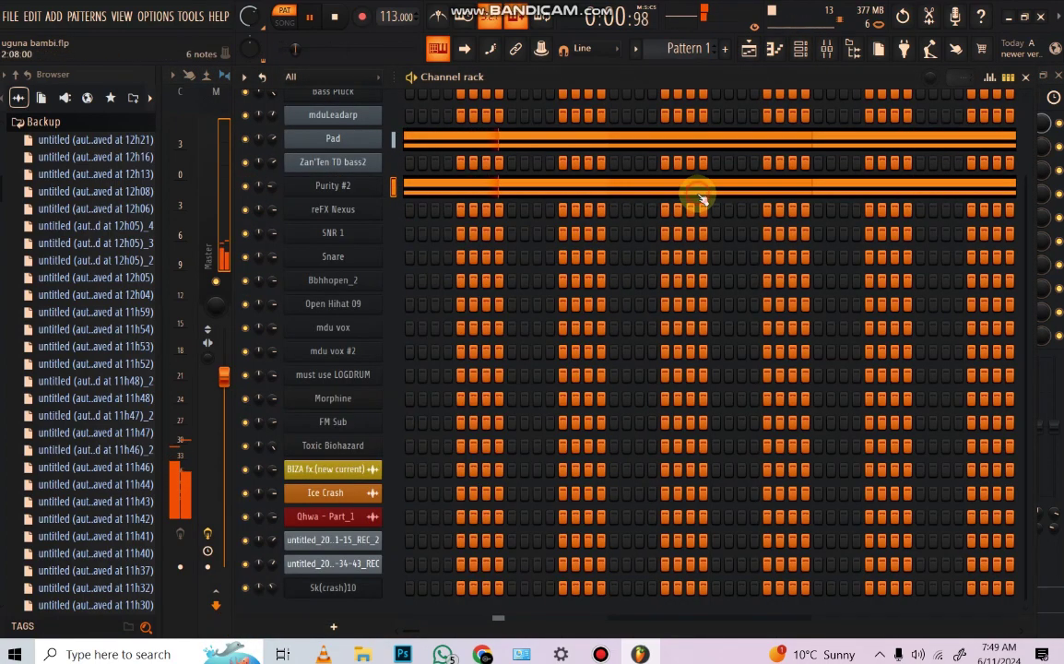
# - Audition Pattern 3 from the playlist's pattern list, show its steps in the channel rack, and stop playback
pyautogui.click(748, 53)
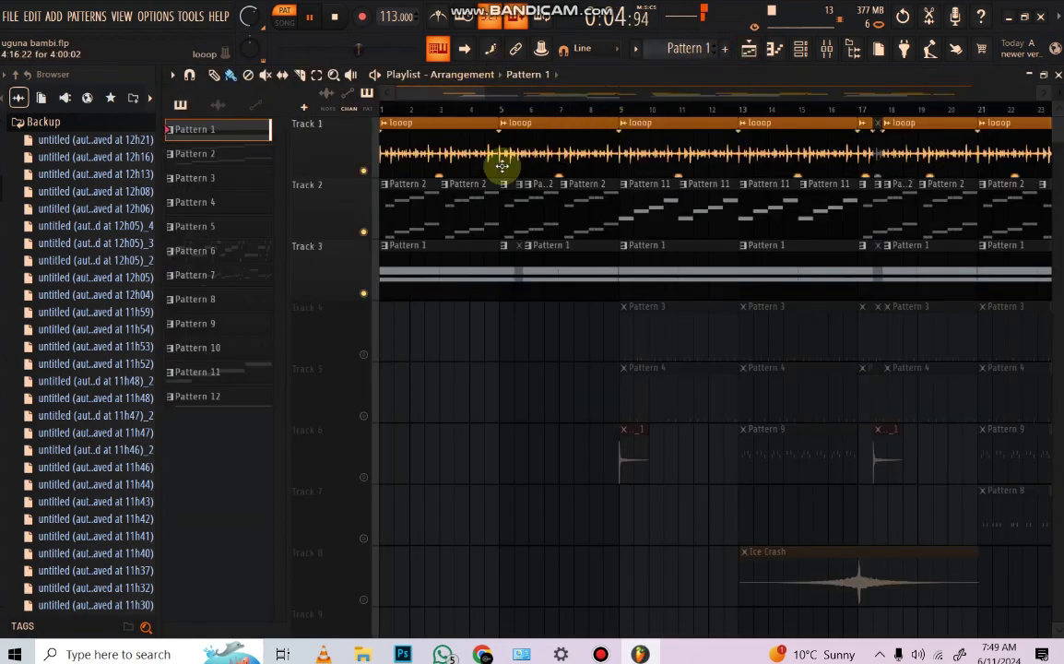
pyautogui.click(214, 184)
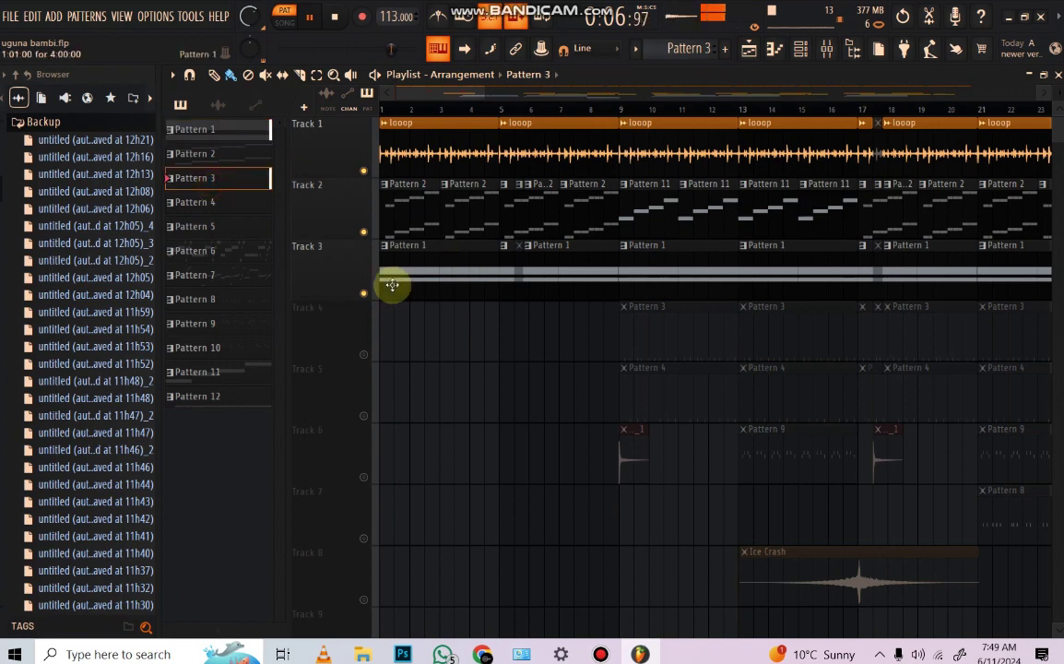
pyautogui.click(800, 48)
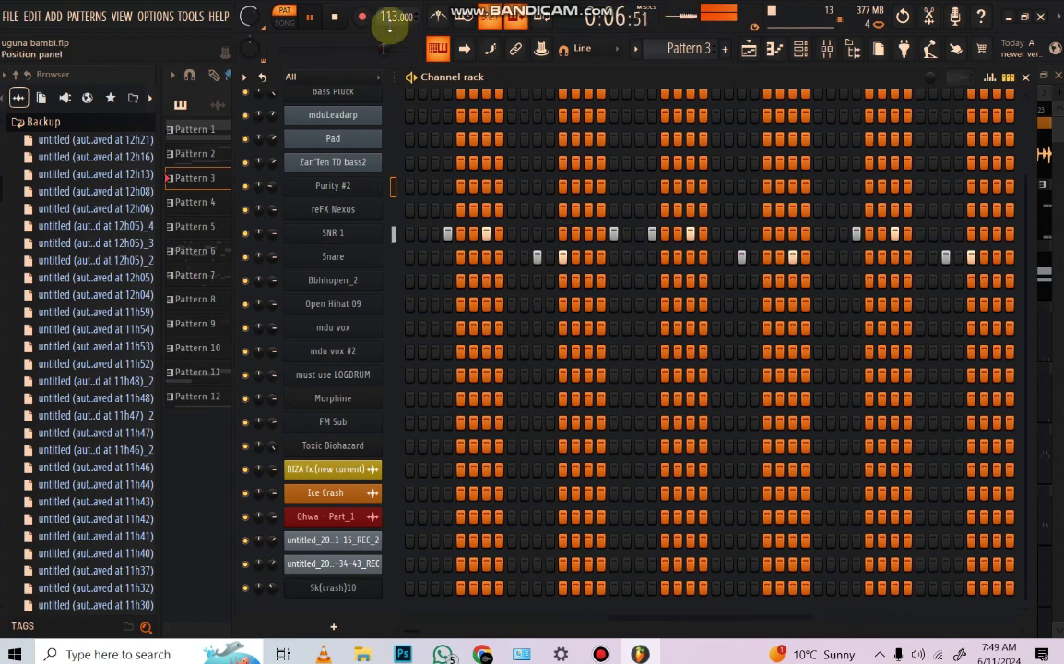
pyautogui.click(335, 12)
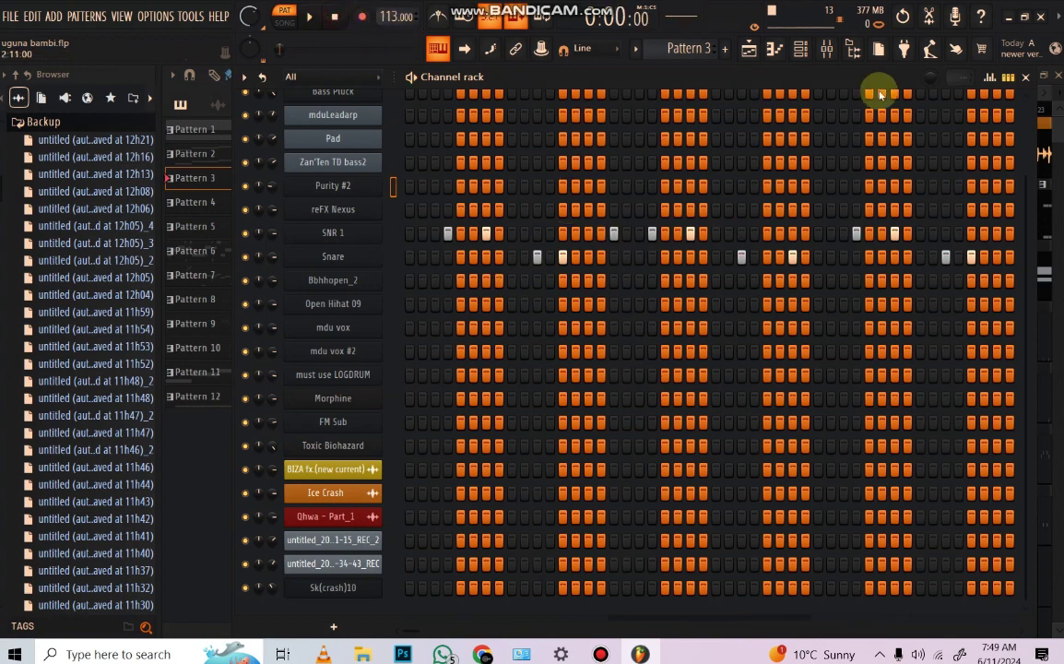
# - Select Pattern 4 in the playlist, play it and show its steps in the channel rack
pyautogui.click(750, 48)
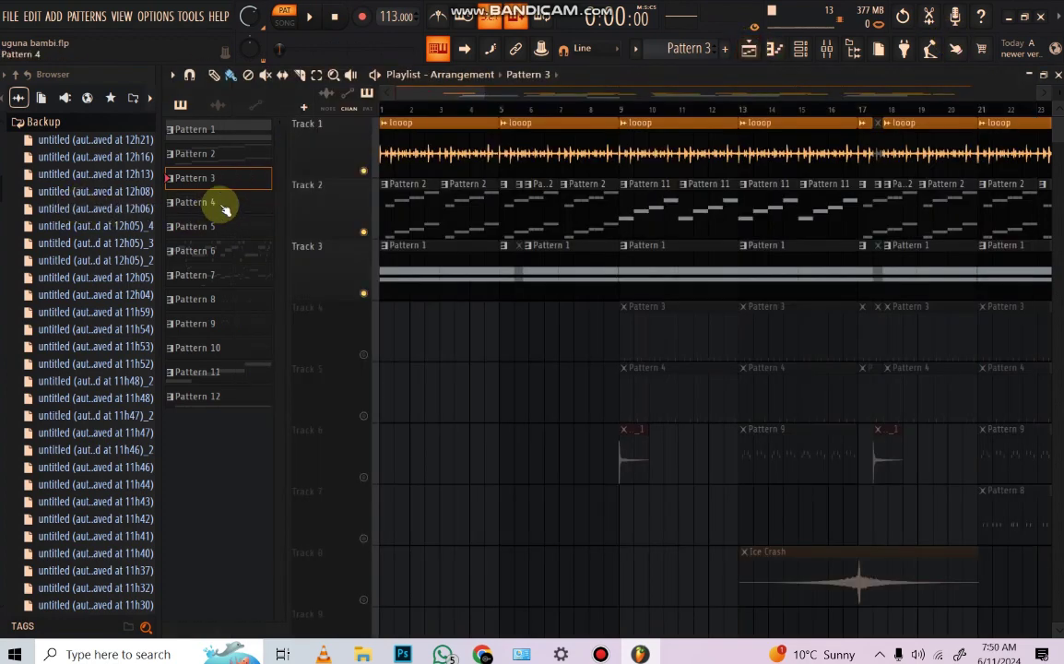
pyautogui.click(223, 208)
pyautogui.click(309, 17)
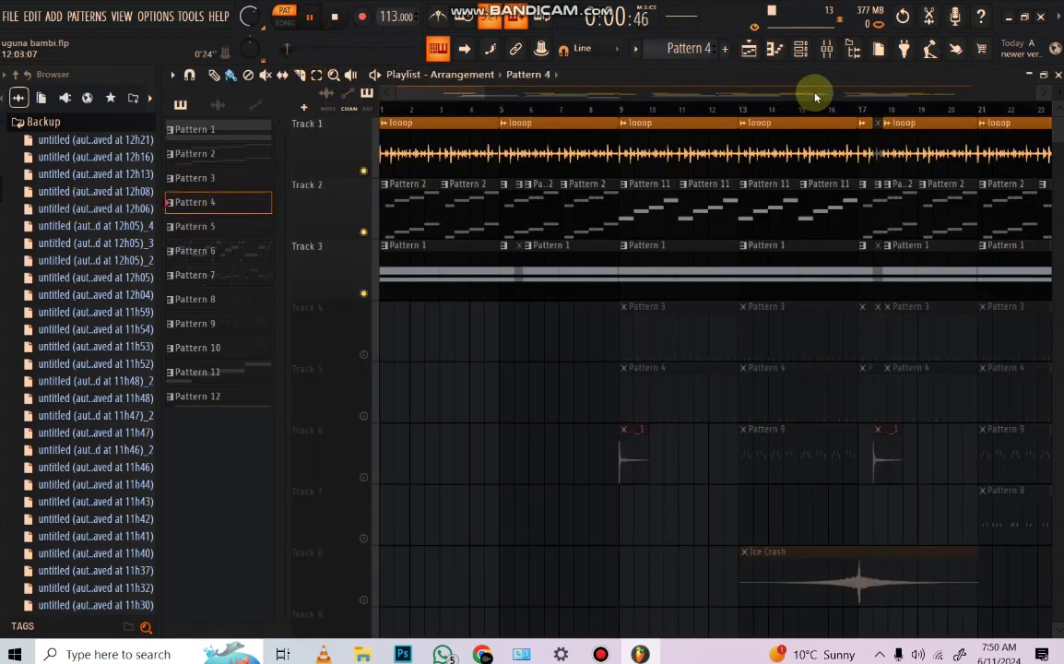
pyautogui.click(804, 52)
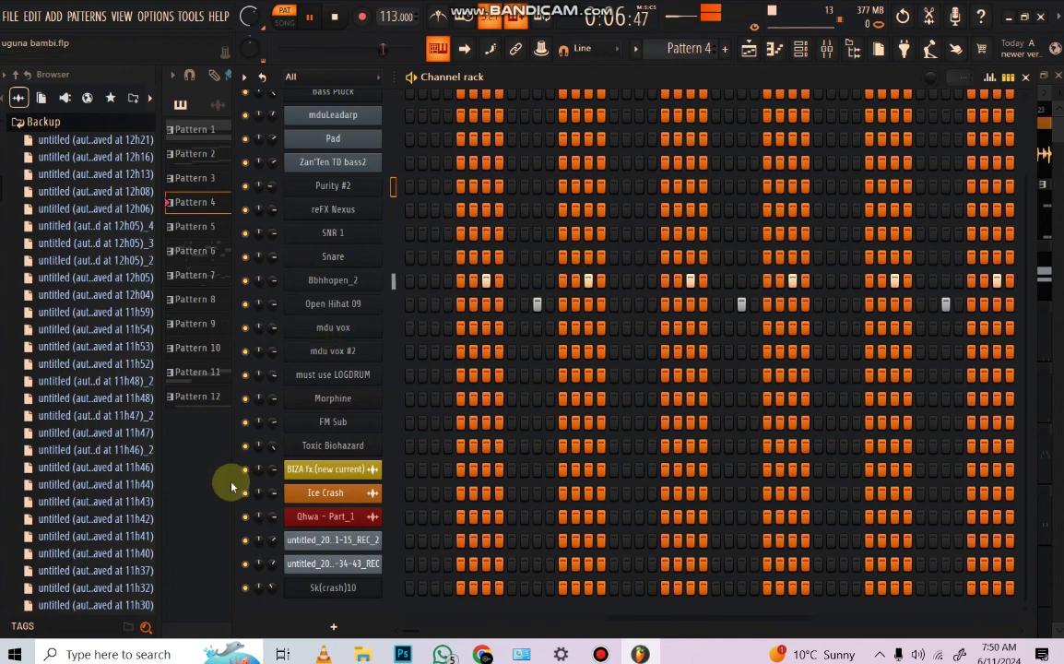
# - Audition Pattern 5 from the playlist, show its steps in the channel rack, and stop playback
pyautogui.press('F5')
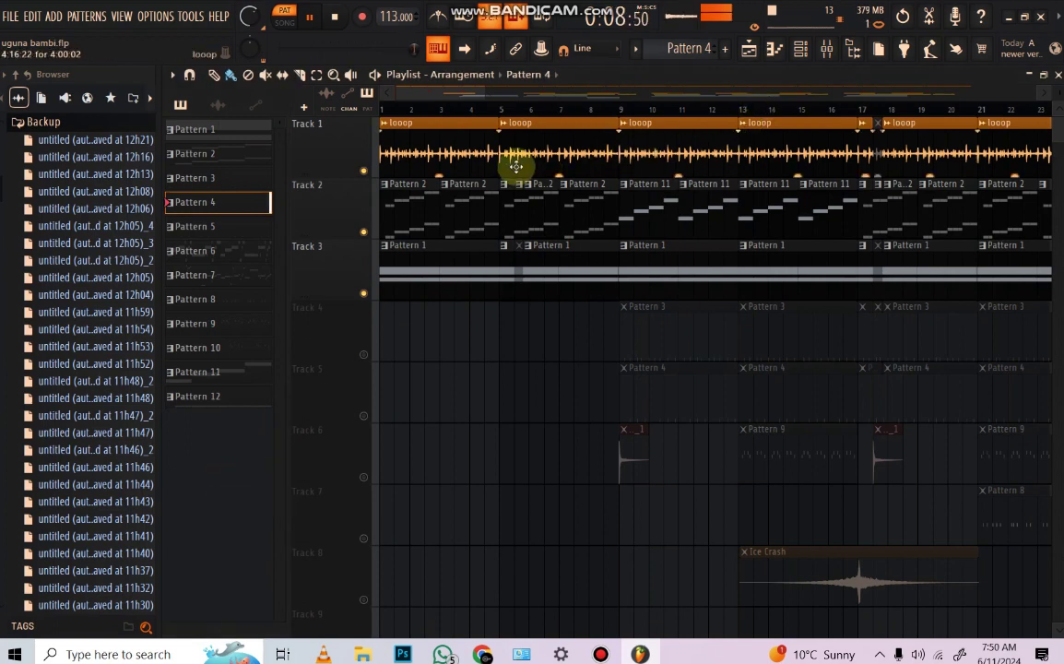
pyautogui.click(232, 235)
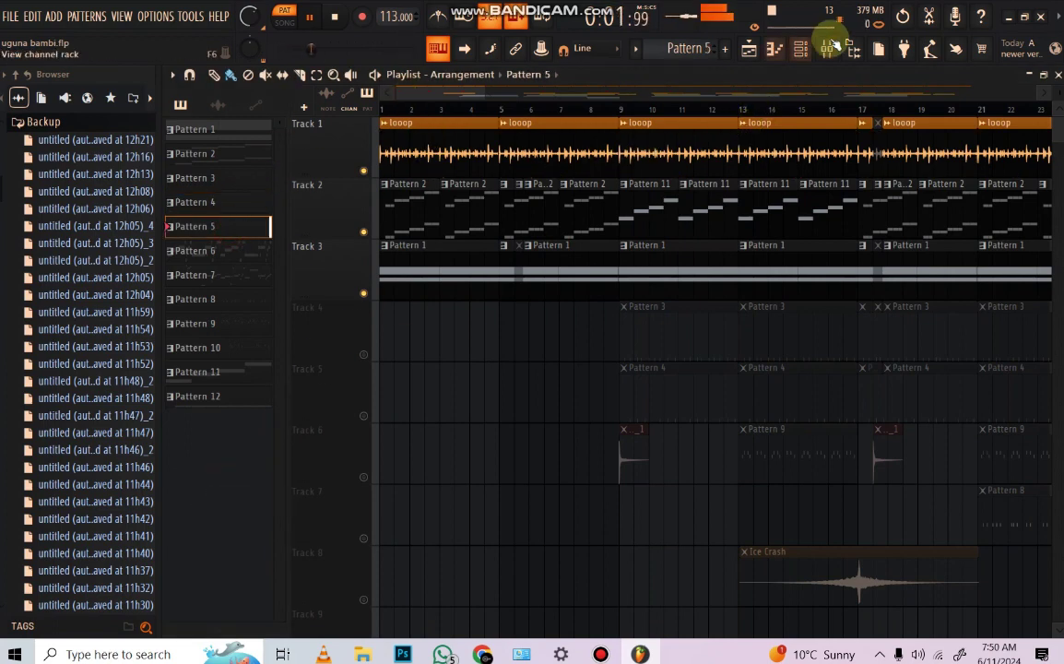
pyautogui.click(799, 48)
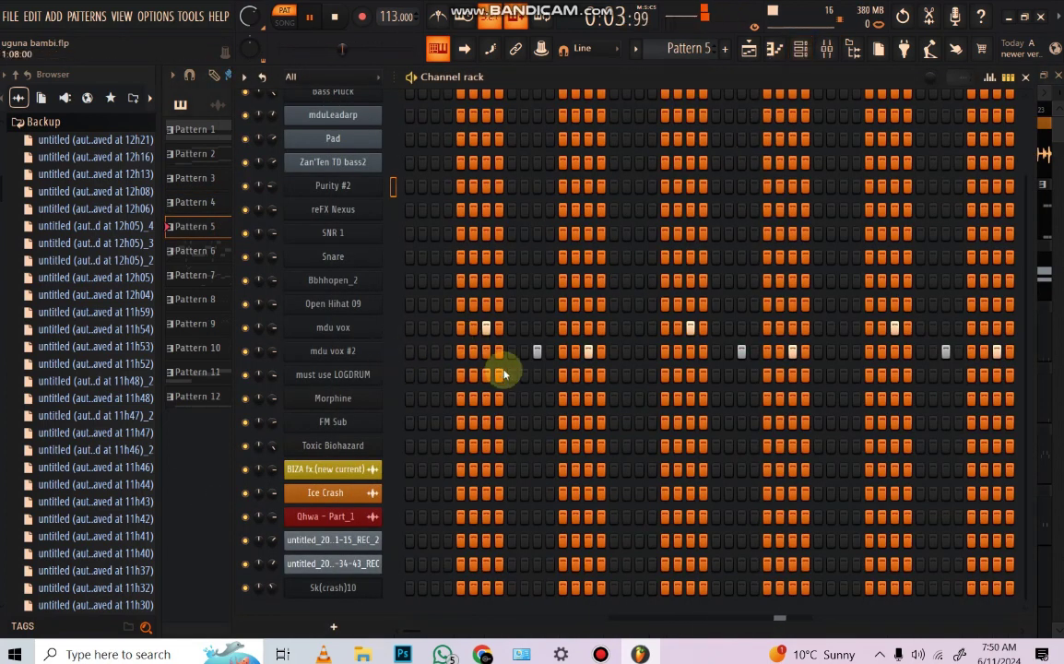
pyautogui.click(310, 17)
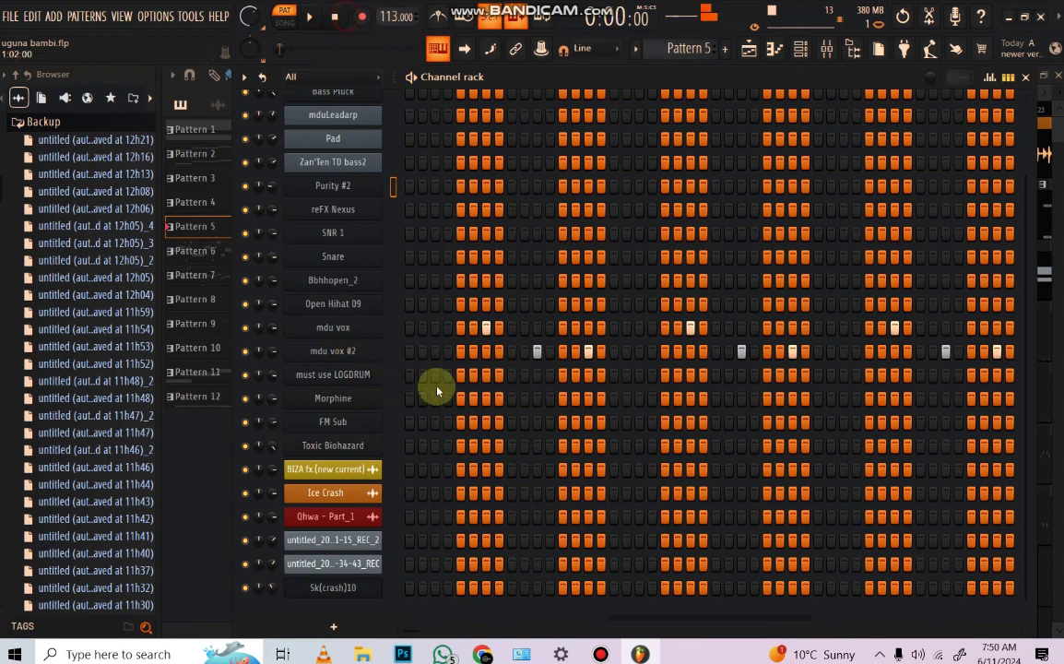
# - Open the mdu vox sampler channel, show its time-stretching modes keeping Stretch selected, and close it
pyautogui.click(316, 329)
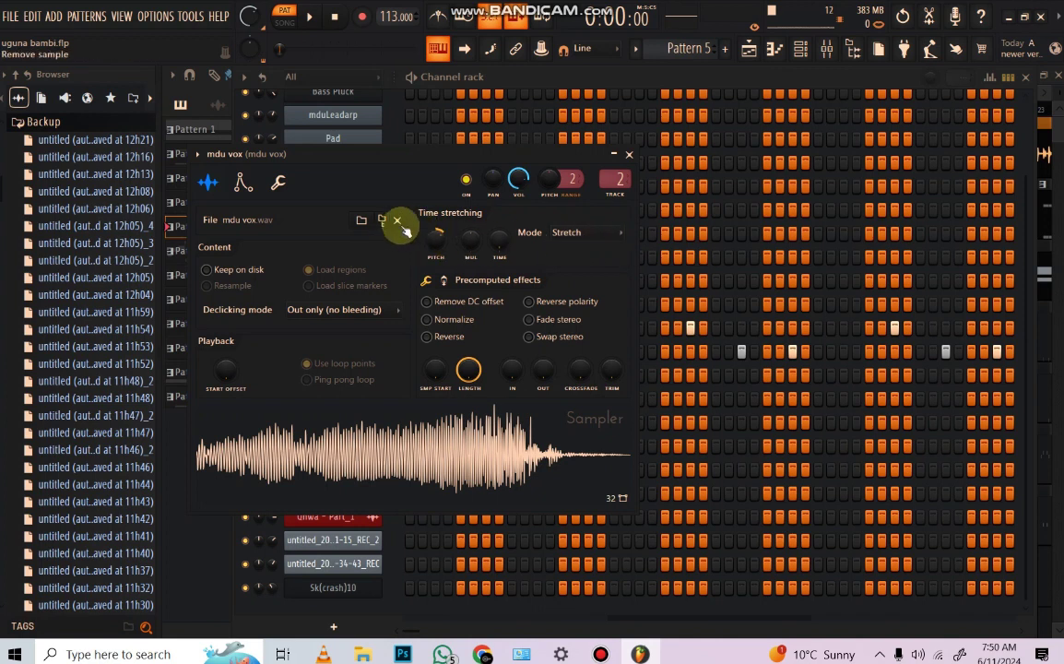
pyautogui.click(570, 232)
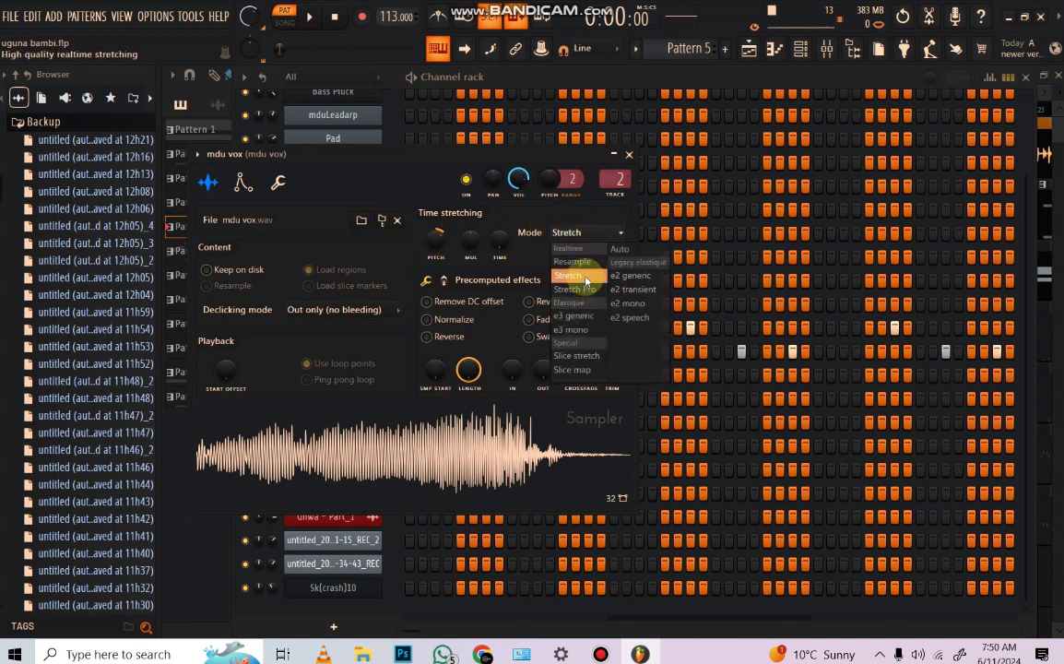
pyautogui.click(586, 278)
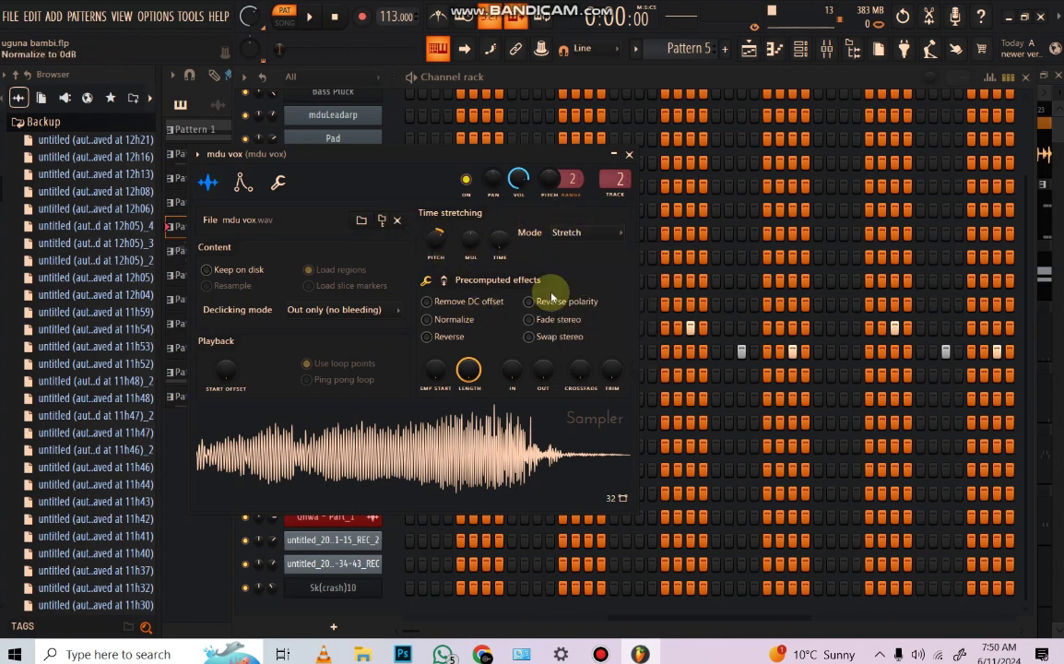
pyautogui.click(629, 155)
# - Open the mdu vox #2 sampler channel, move its window clear of the channel names to examine its settings, and close it
pyautogui.click(359, 354)
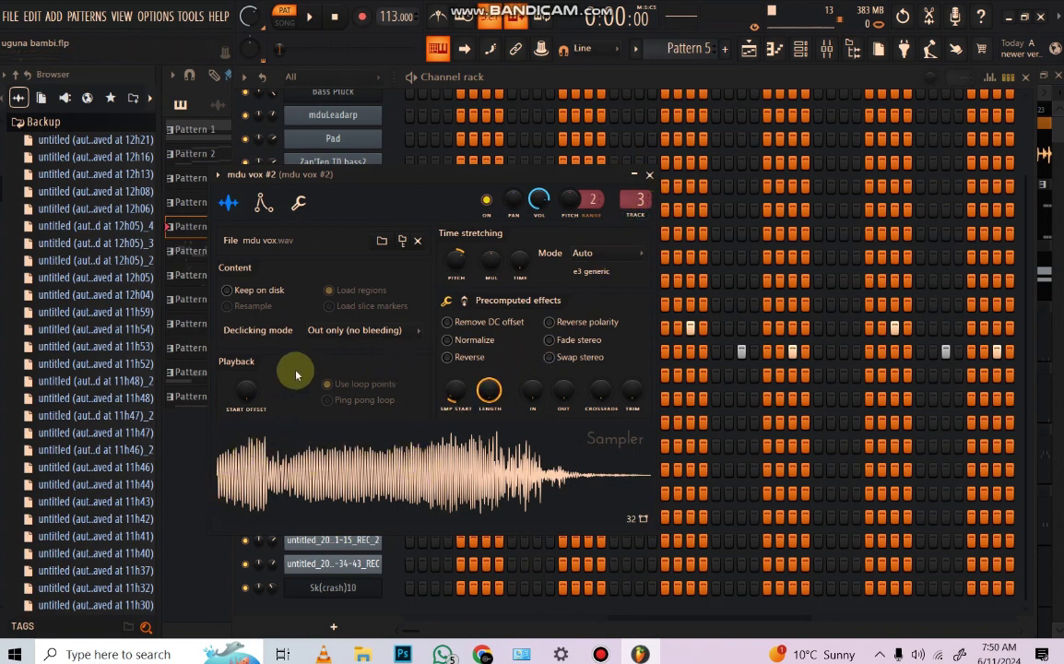
pyautogui.moveTo(302, 172); pyautogui.dragTo(597, 123)
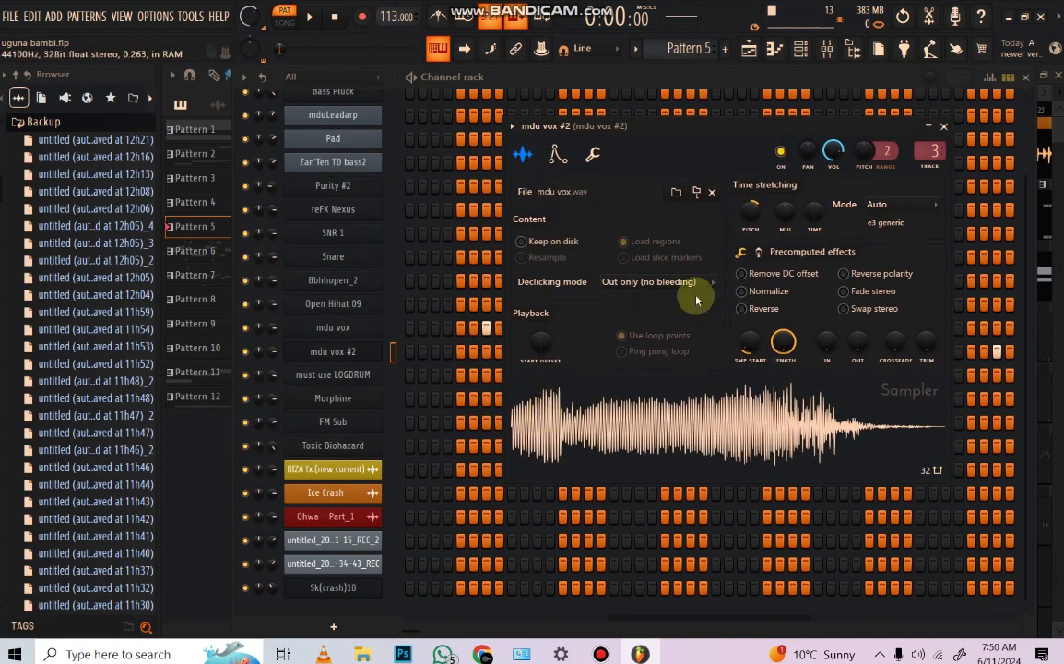
pyautogui.click(946, 127)
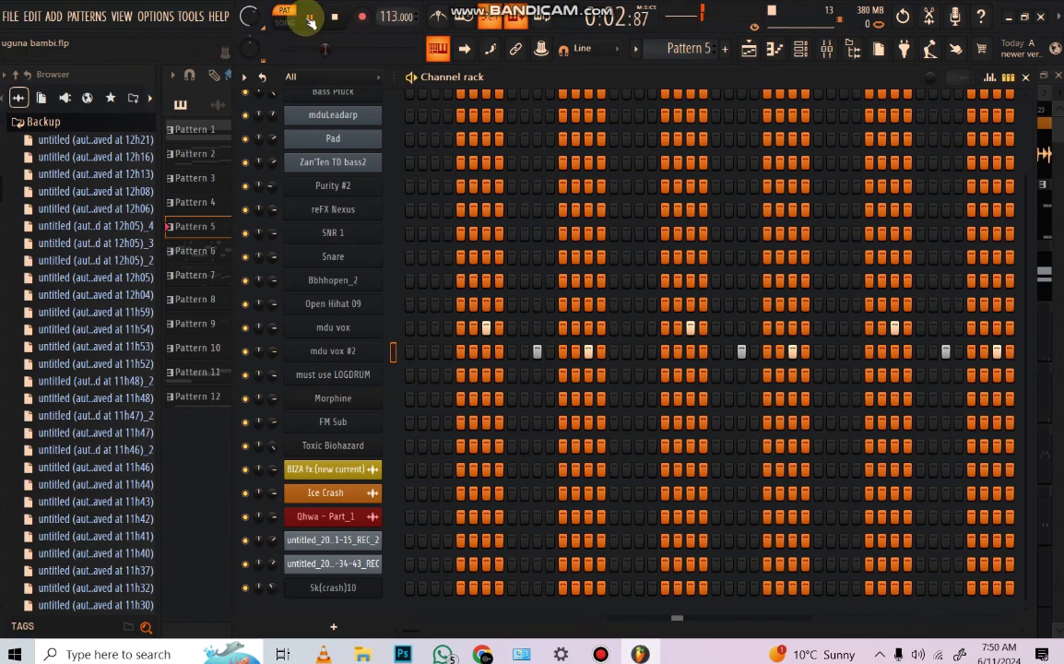
# - Audition Pattern 6 from the playlist, show its notes in the channel rack, and pause playback
pyautogui.click(194, 257)
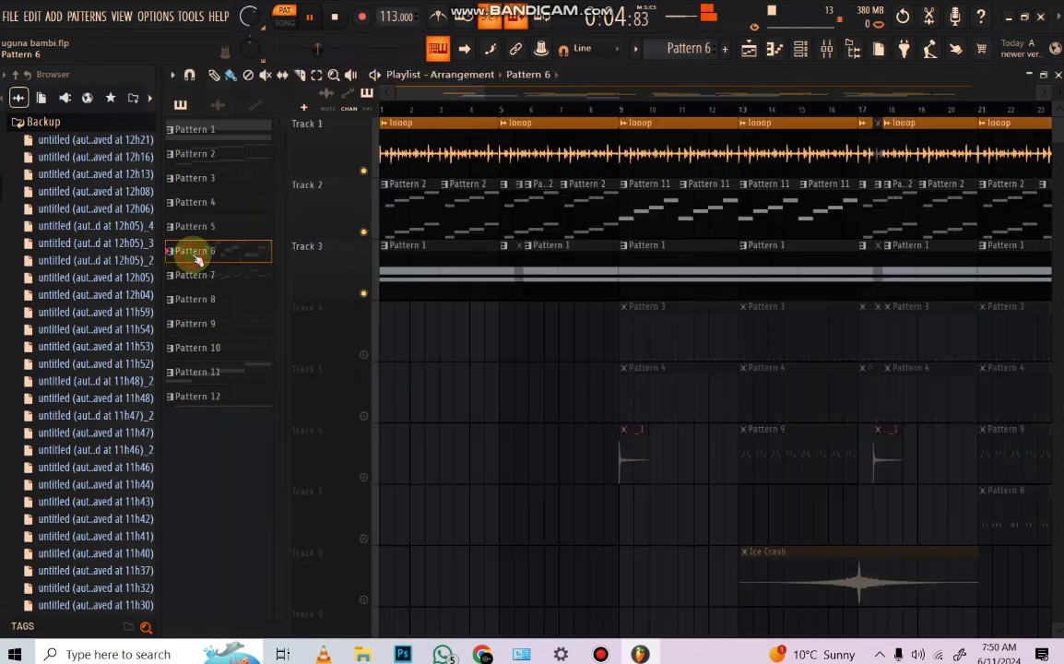
pyautogui.scroll(-4, 451, 109)
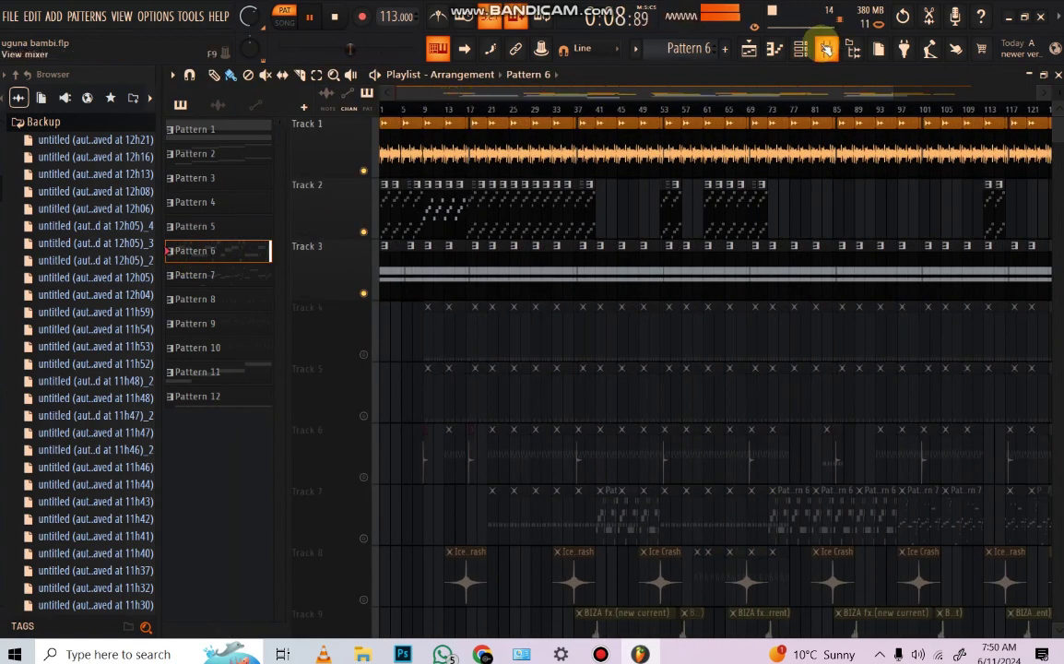
pyautogui.click(801, 48)
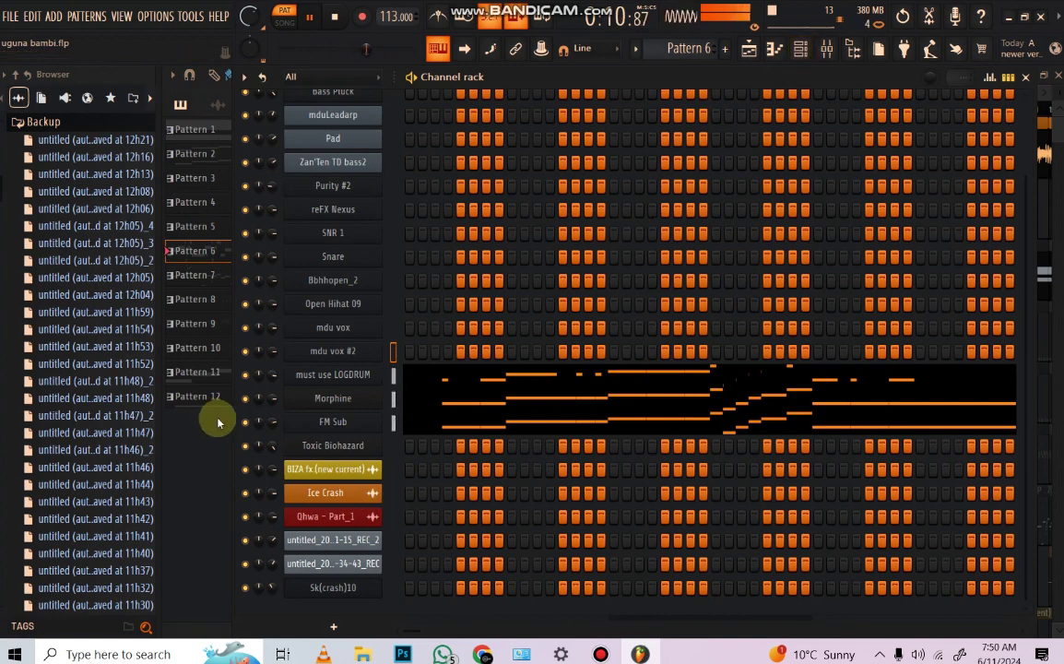
pyautogui.click(308, 17)
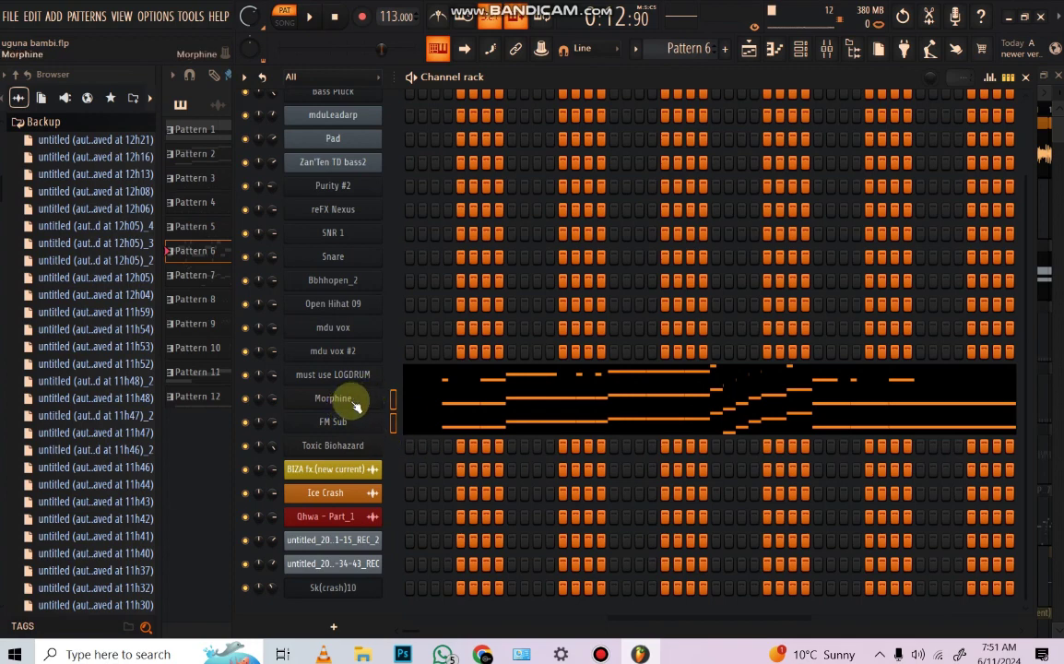
# - Inspect the FM Sub plugin, find BAS Smoothy MC in Morphine's Bass preset library without loading it, and close both plugins
pyautogui.click(334, 424)
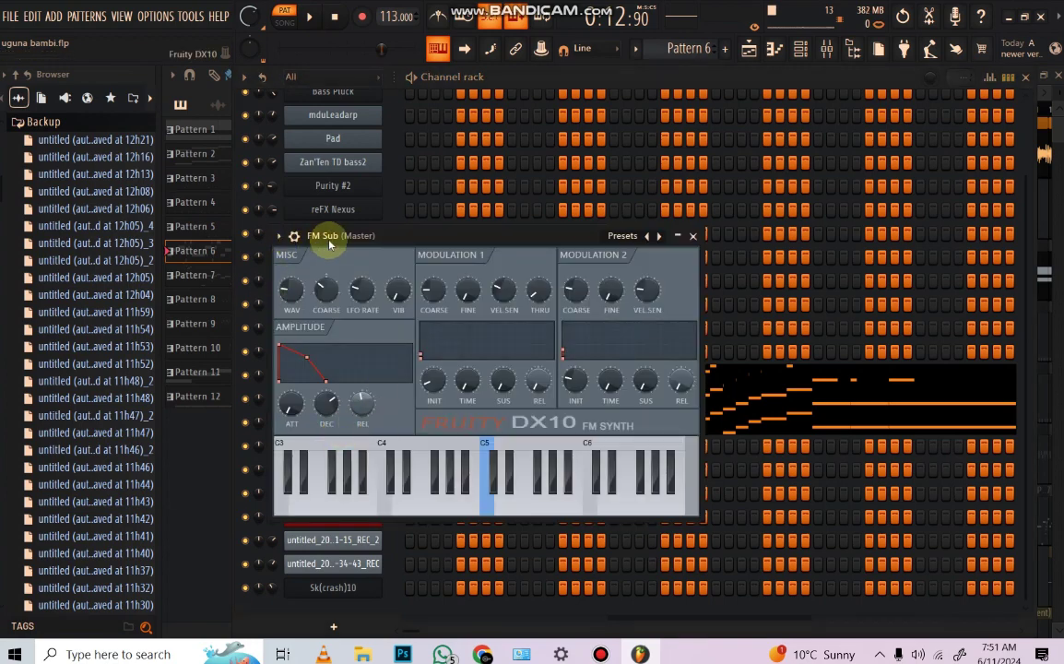
pyautogui.click(696, 236)
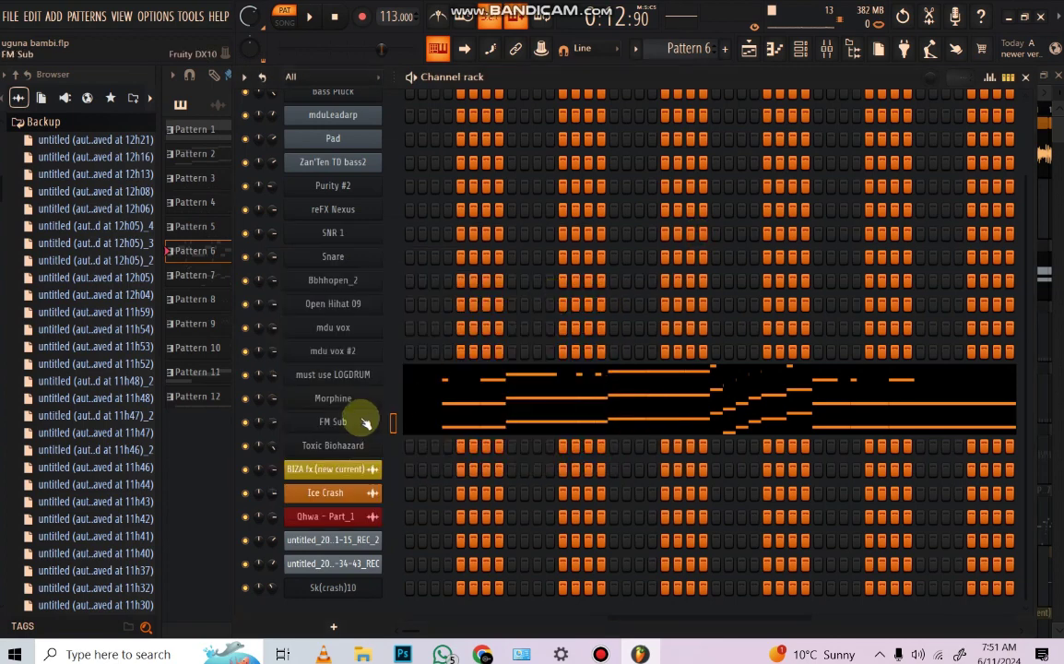
pyautogui.click(324, 404)
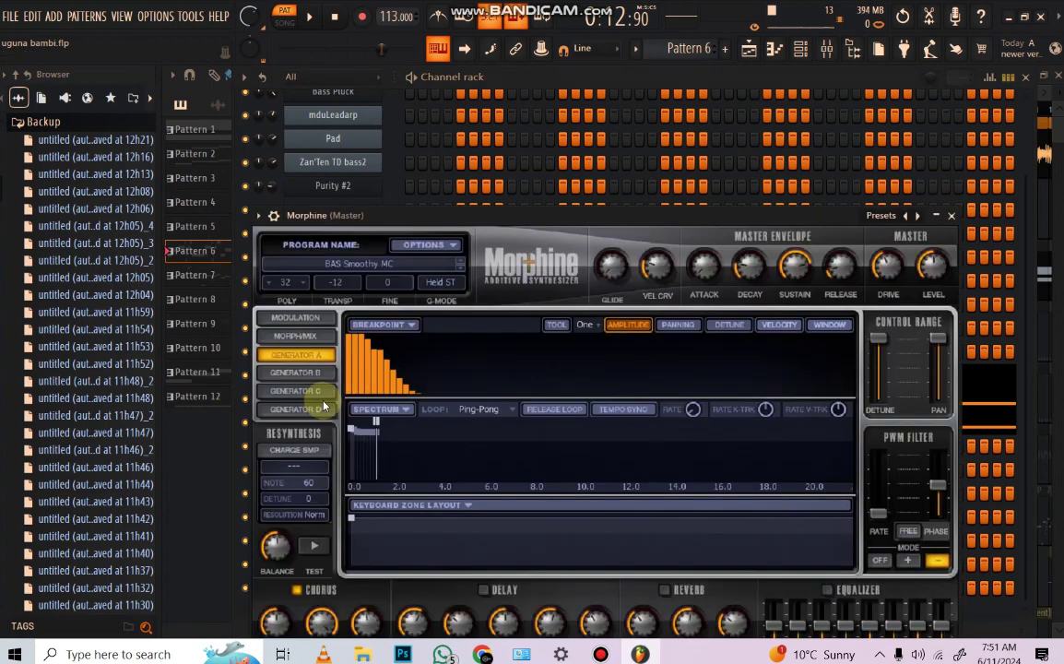
pyautogui.click(336, 265)
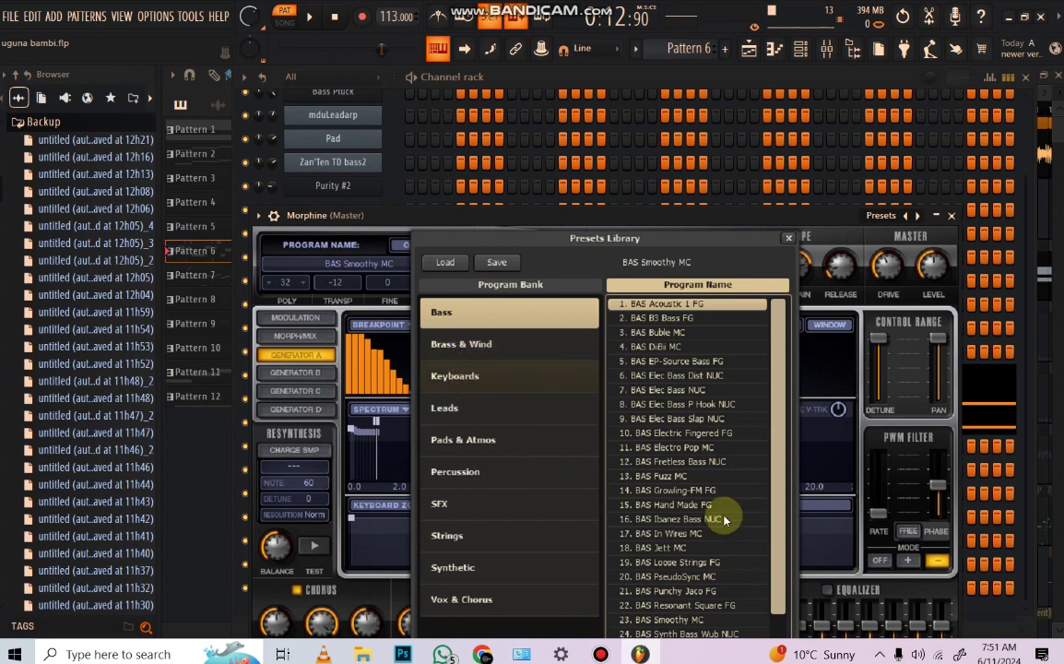
pyautogui.scroll(-1, 726, 521)
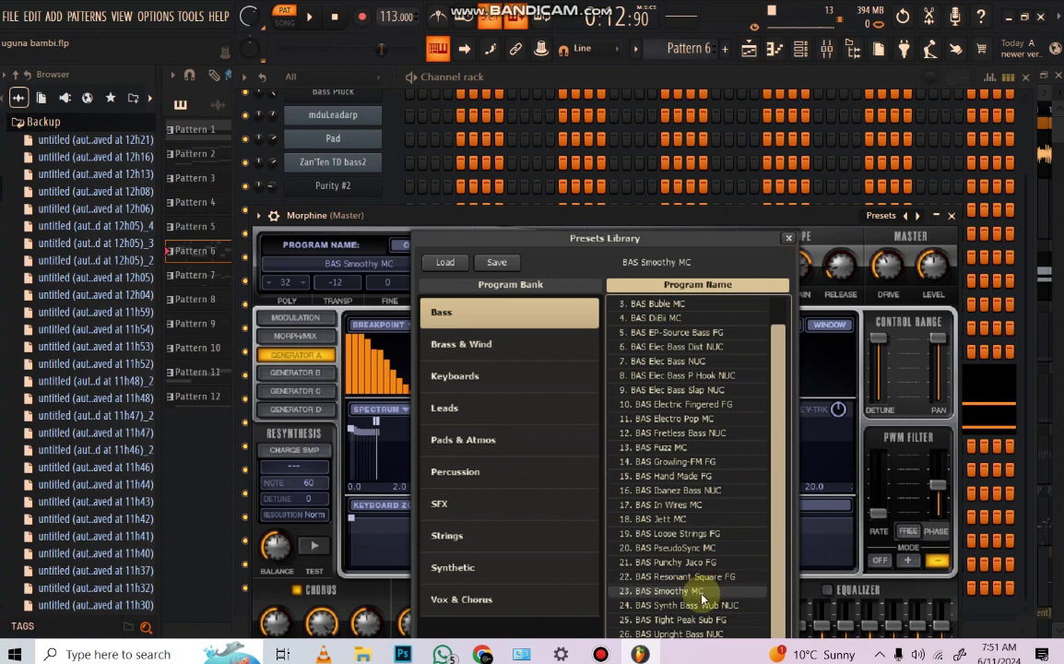
pyautogui.click(788, 240)
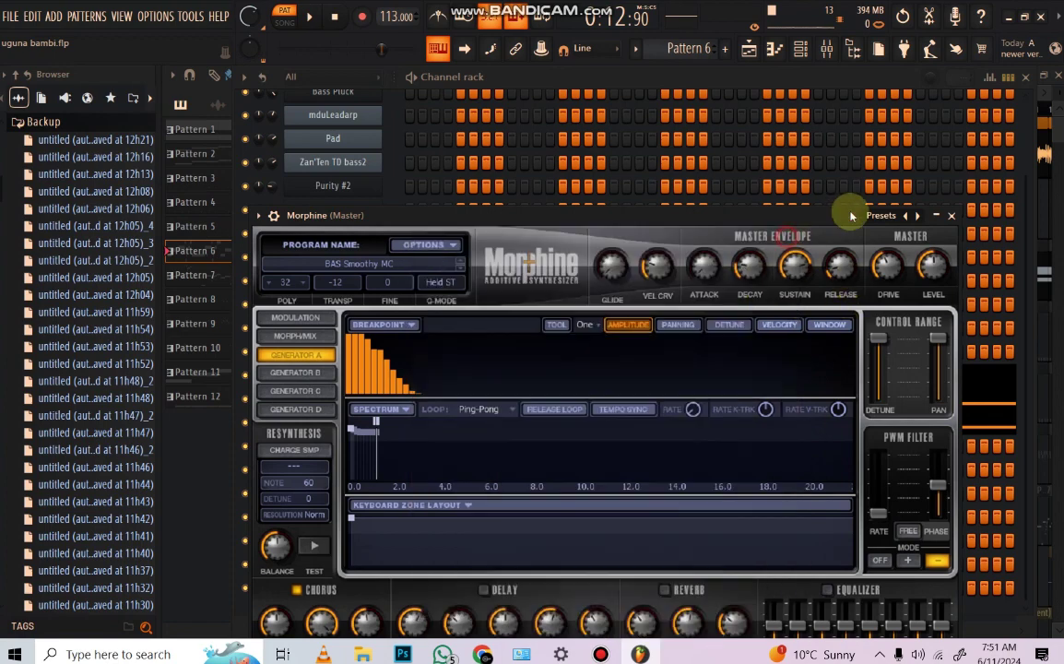
pyautogui.click(951, 218)
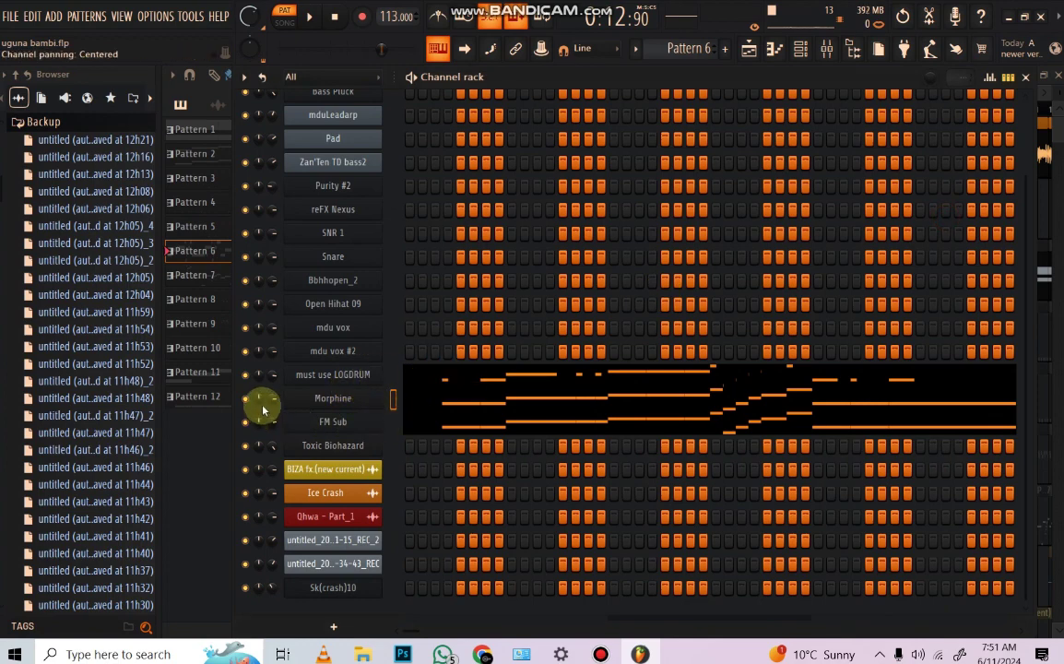
# - Open the must use LOGDRUM notes of Pattern 6 in the piano roll, audition them from the start, and pause
pyautogui.click(426, 378)
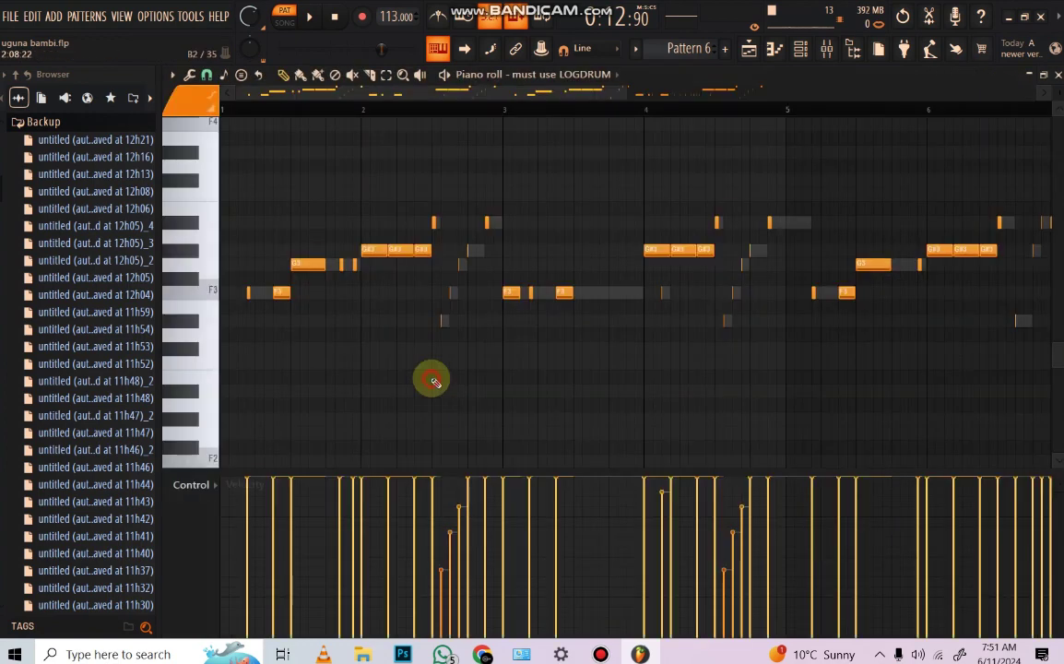
pyautogui.click(235, 109)
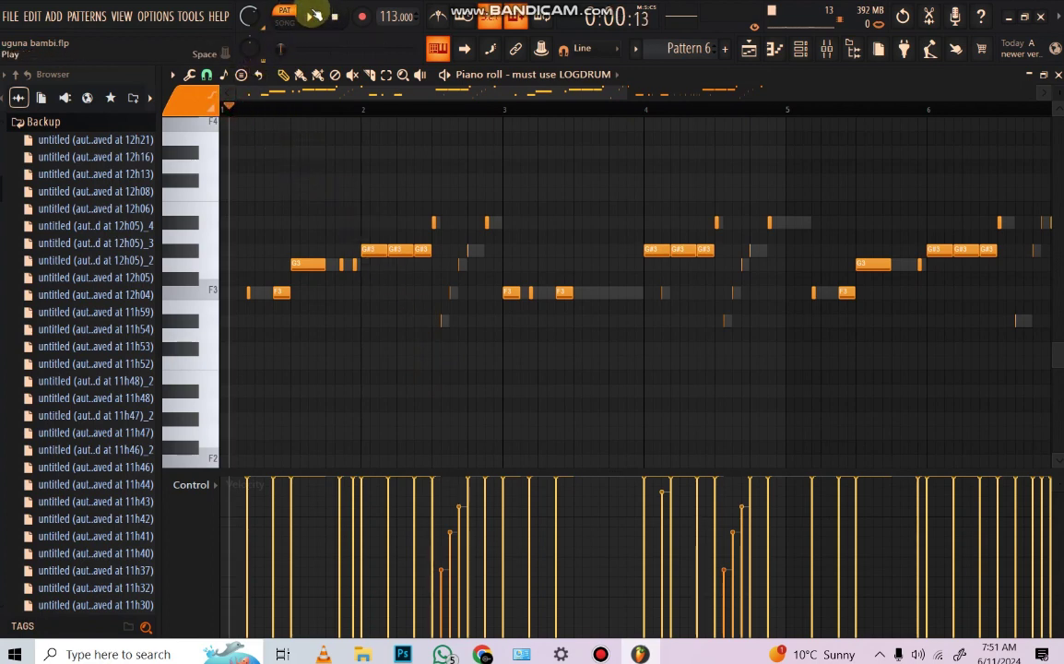
pyautogui.click(314, 16)
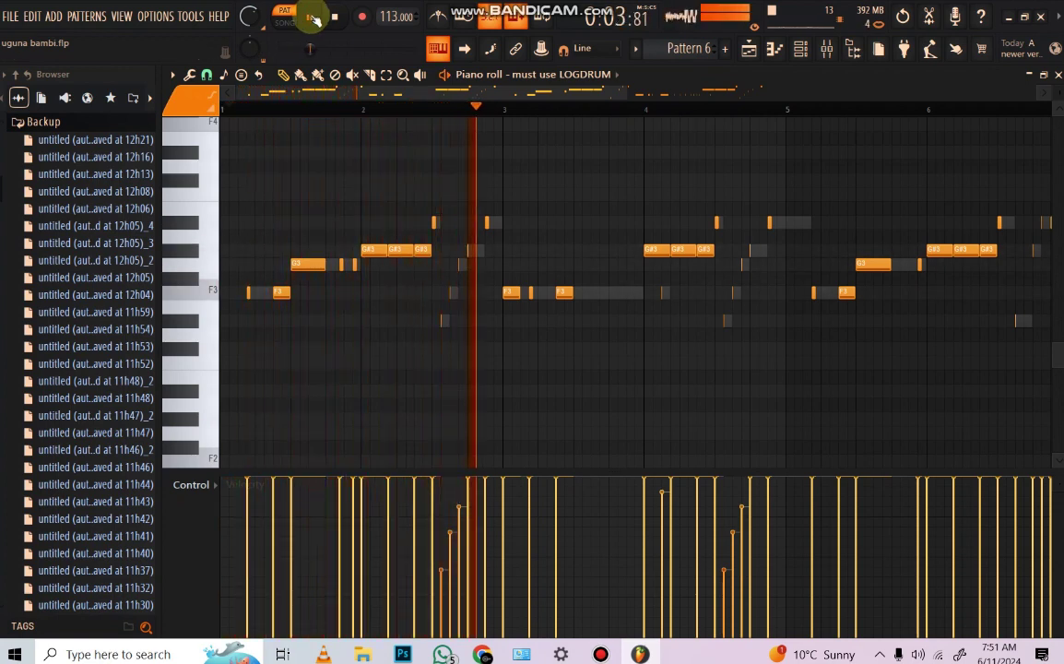
pyautogui.click(238, 110)
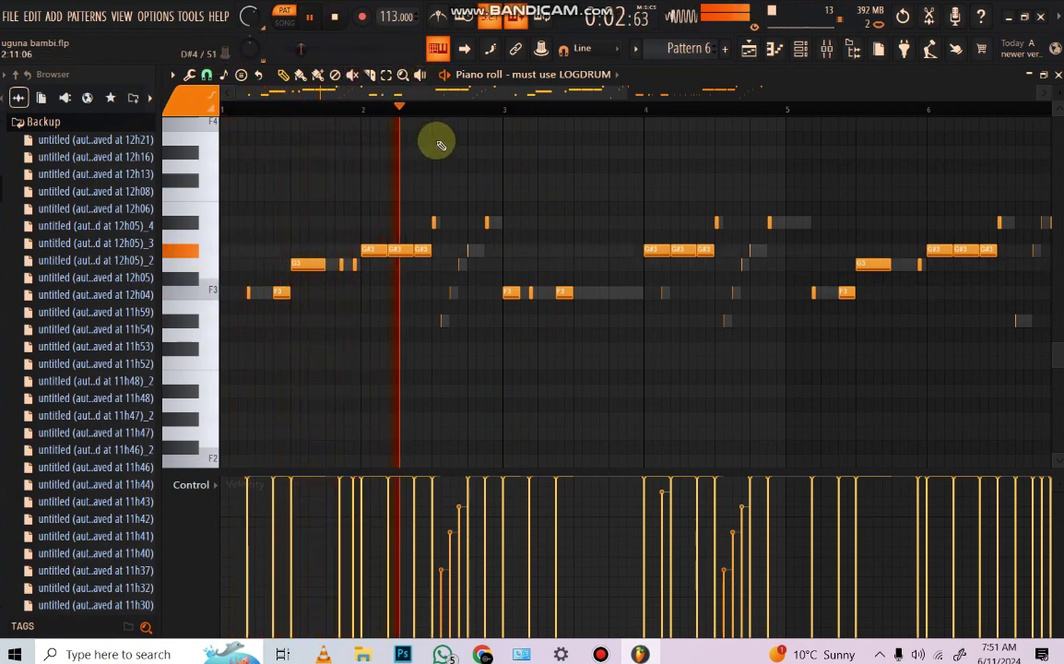
pyautogui.scroll(-4, 440, 109)
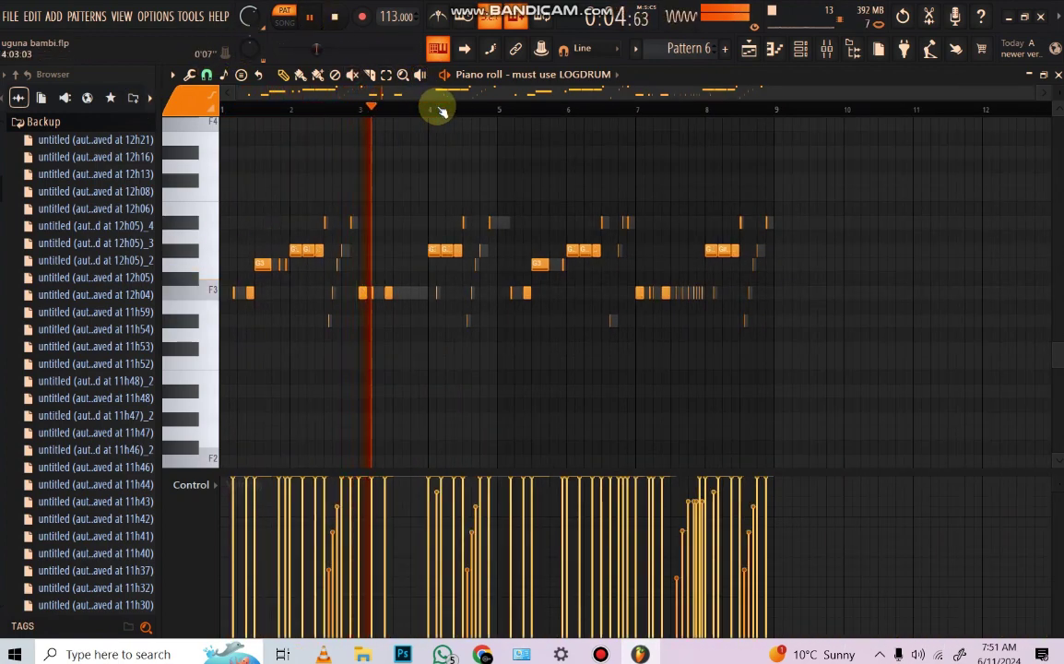
pyautogui.scroll(5, 439, 109)
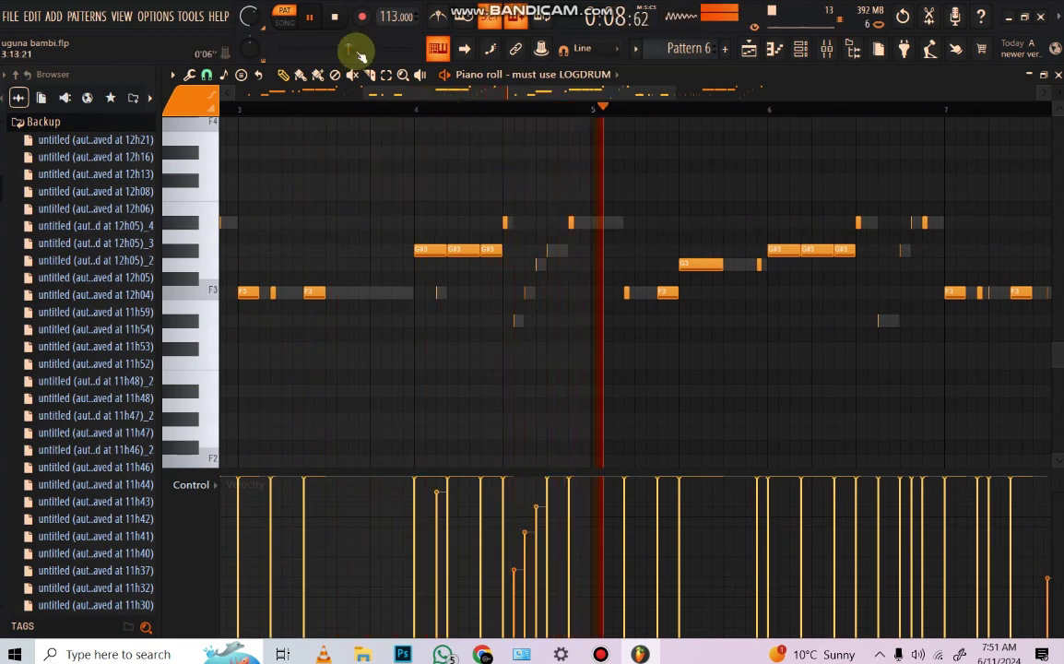
pyautogui.click(310, 18)
# - Shorten the A#3 note just before bar 3 through its note properties, and restore the note's previous length
pyautogui.moveTo(541, 95); pyautogui.dragTo(542, 108)
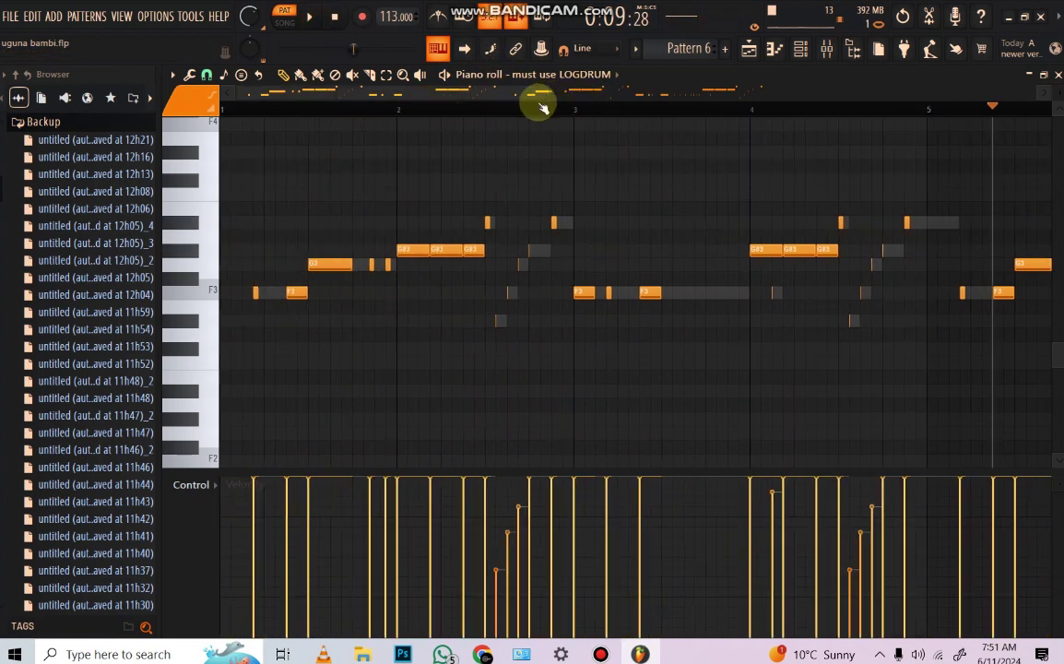
pyautogui.scroll(2, 574, 108)
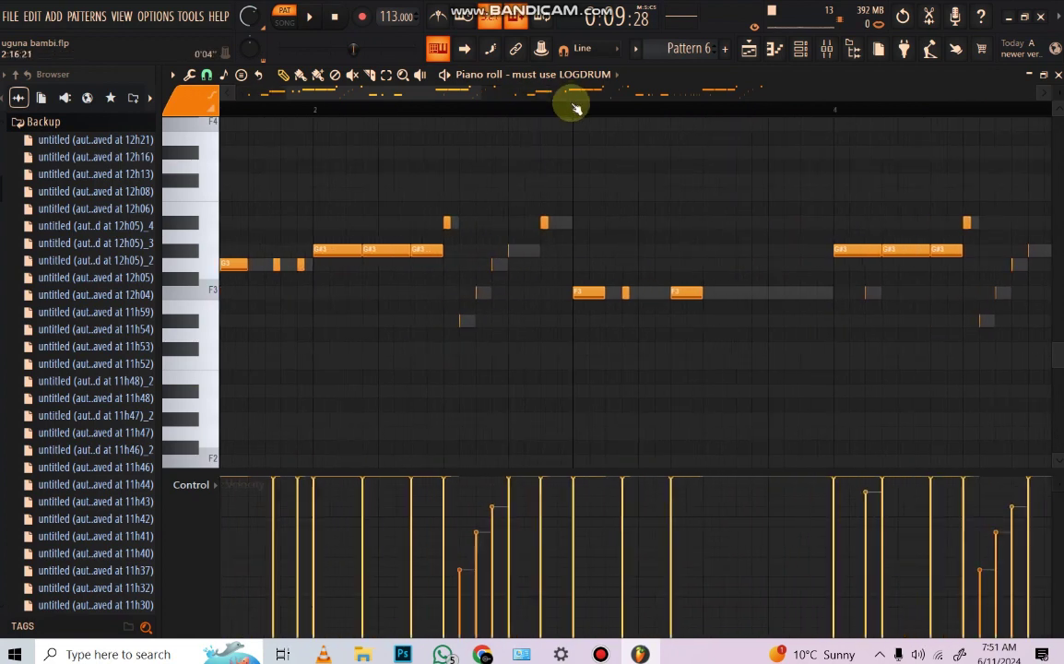
pyautogui.scroll(2, 574, 108)
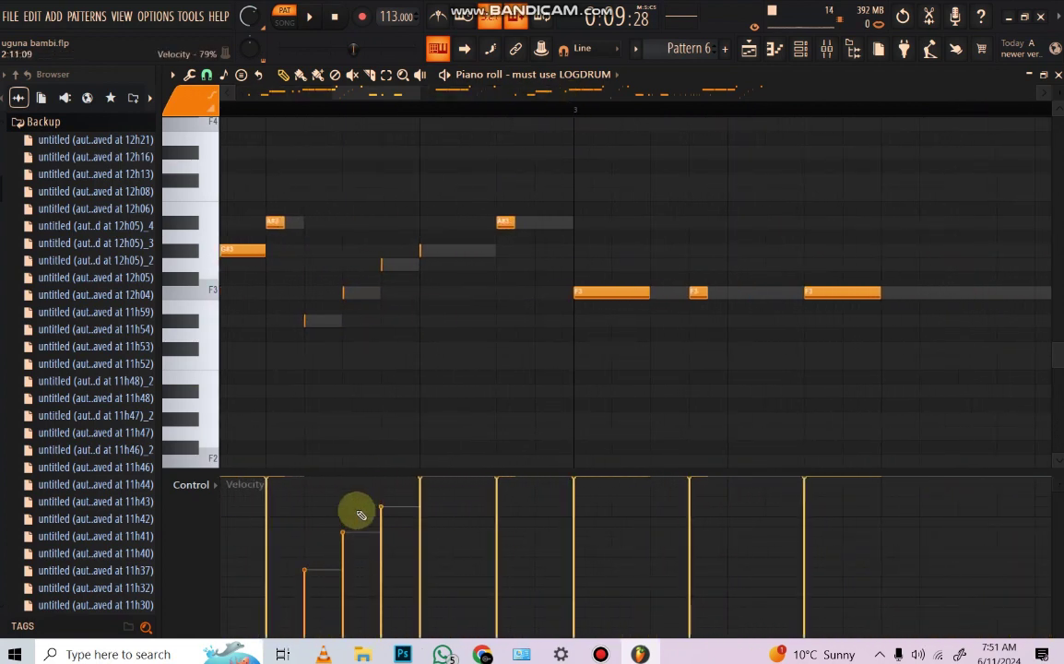
pyautogui.doubleClick(508, 225)
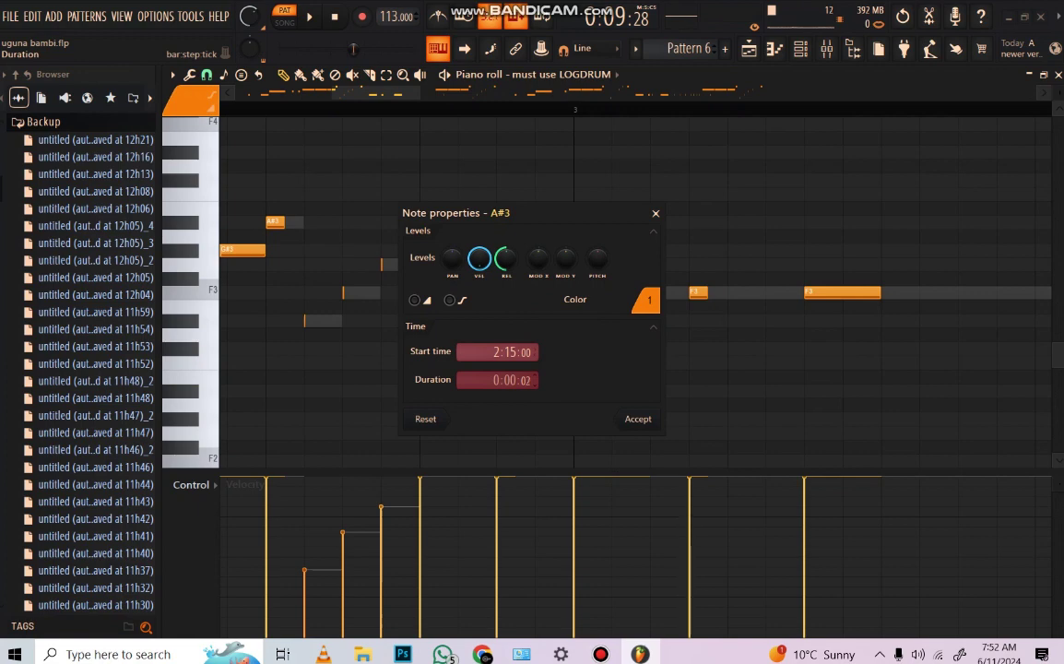
pyautogui.click(638, 419)
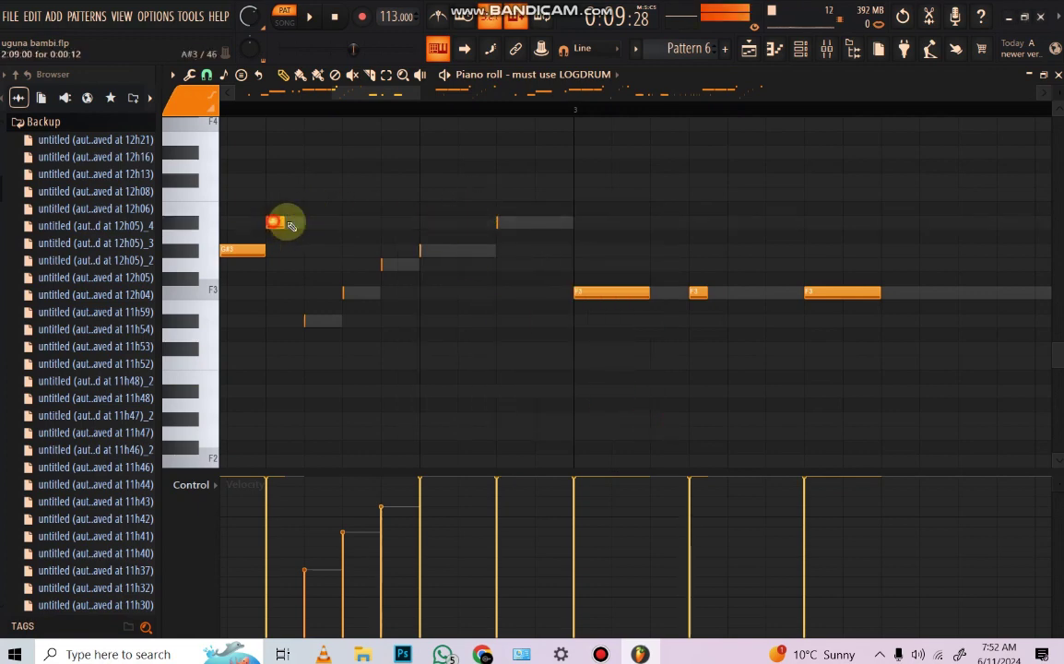
pyautogui.click(498, 225)
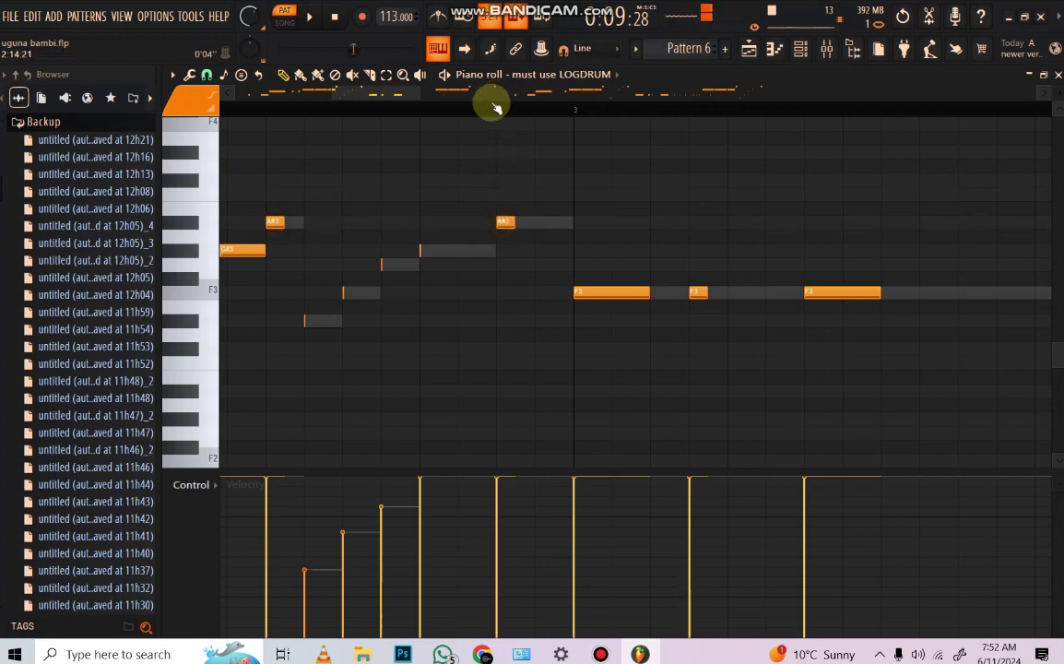
# - Switch to Pattern 7, unmute the Morphine and FM Sub channels, and open the must use LOGDRUM notes in the piano roll
pyautogui.scroll(-4, 488, 106)
pyautogui.scroll(-4, 489, 106)
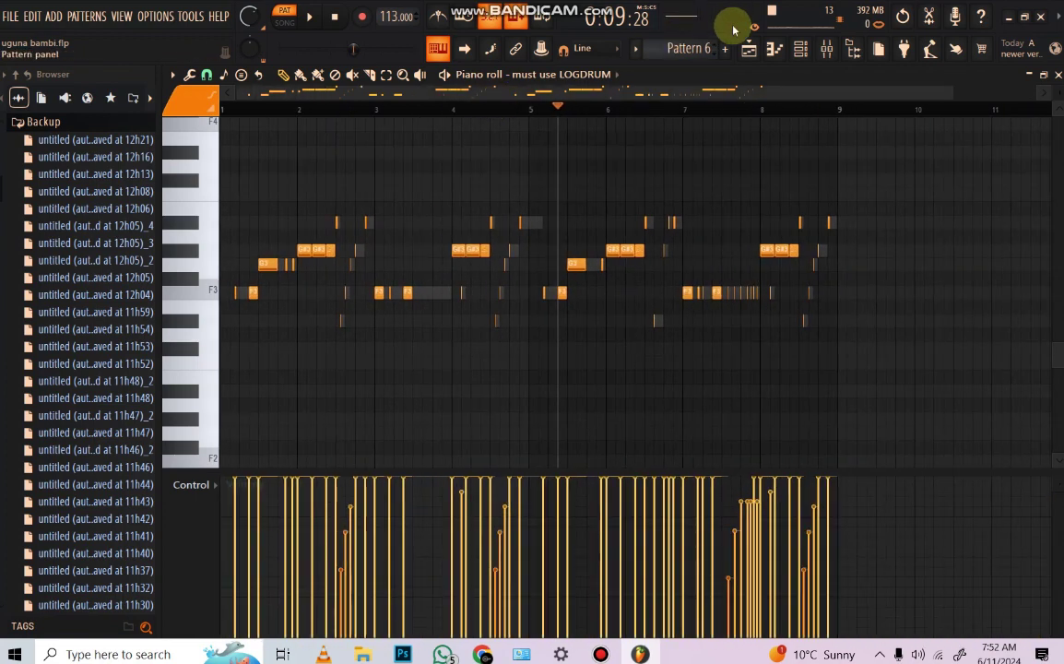
pyautogui.click(748, 50)
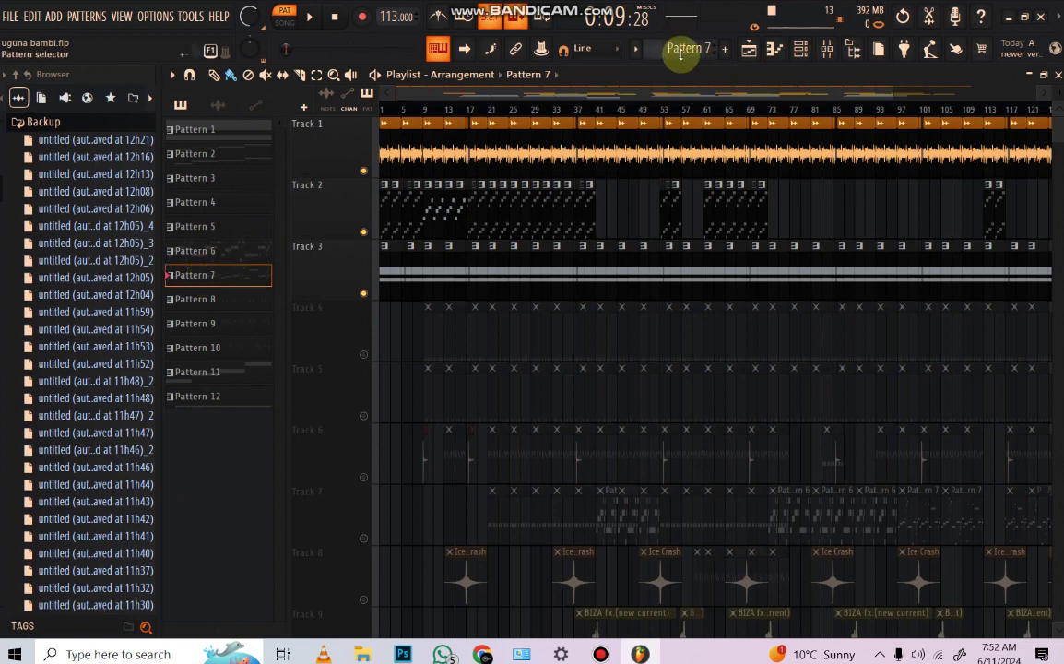
pyautogui.click(800, 51)
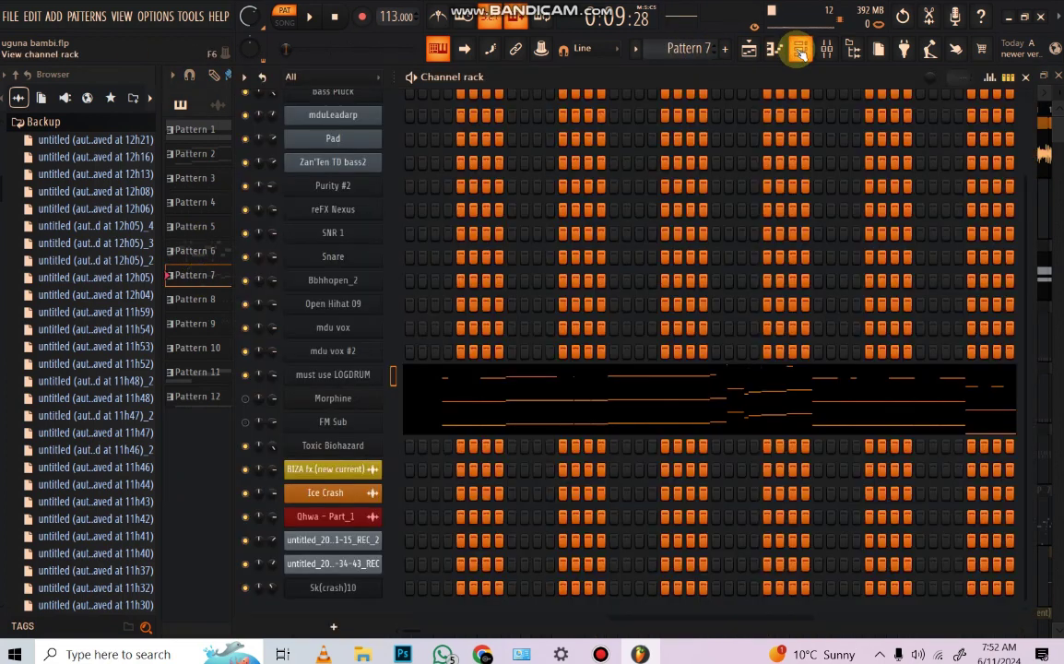
pyautogui.click(245, 421)
pyautogui.click(428, 378)
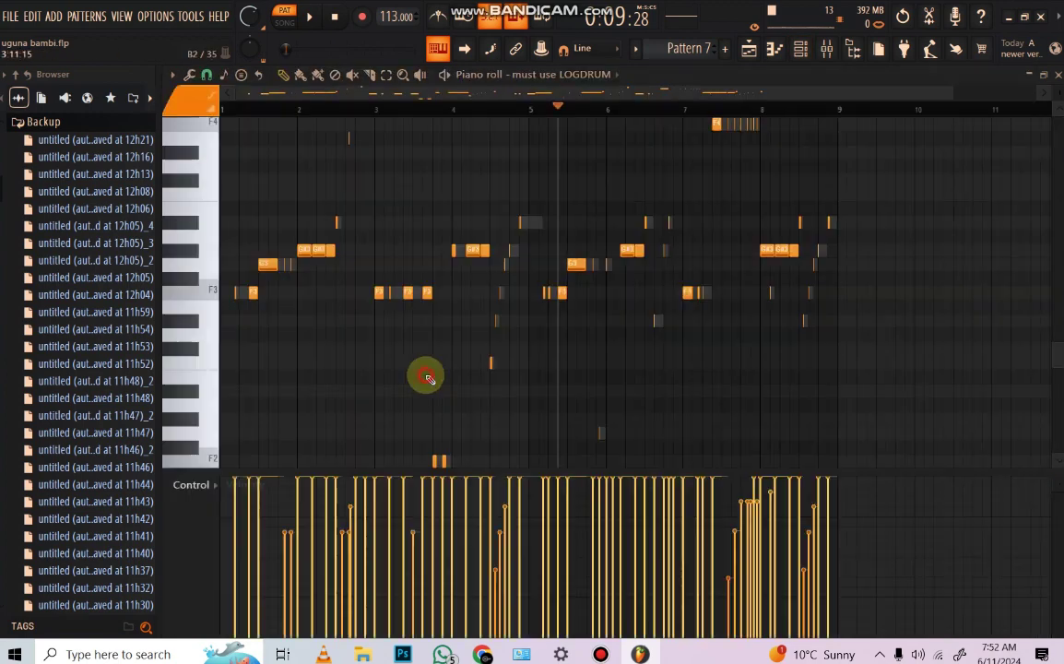
# - Audition Pattern 7's must use LOGDRUM notes from the start, replay the rising run in bar 2, and pause
pyautogui.click(275, 110)
pyautogui.scroll(3, 301, 247)
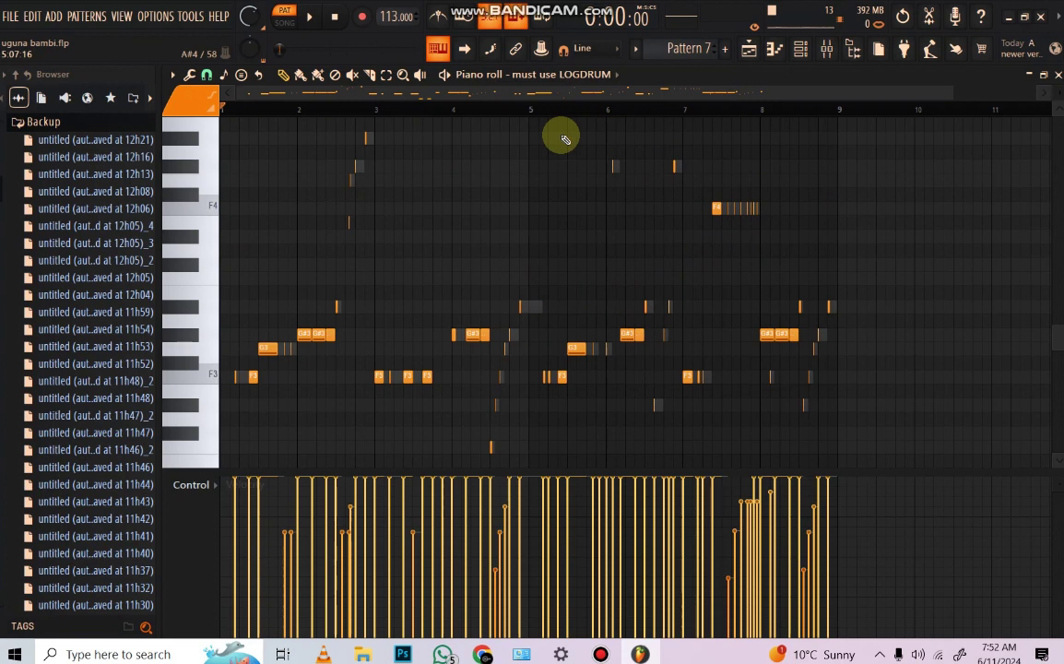
pyautogui.scroll(3, 238, 112)
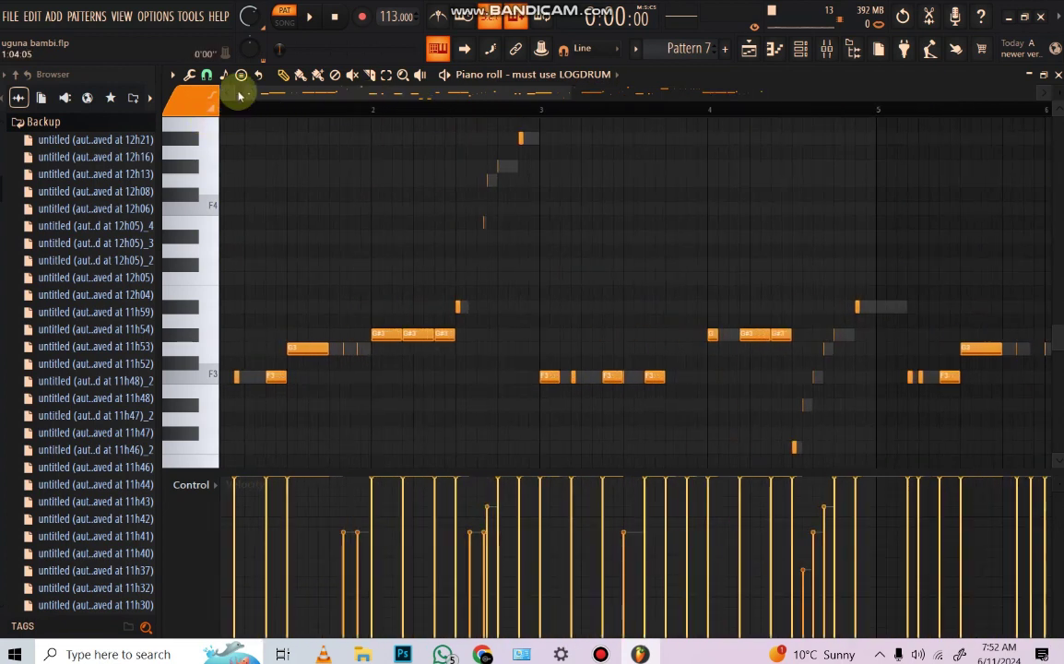
pyautogui.press('space')
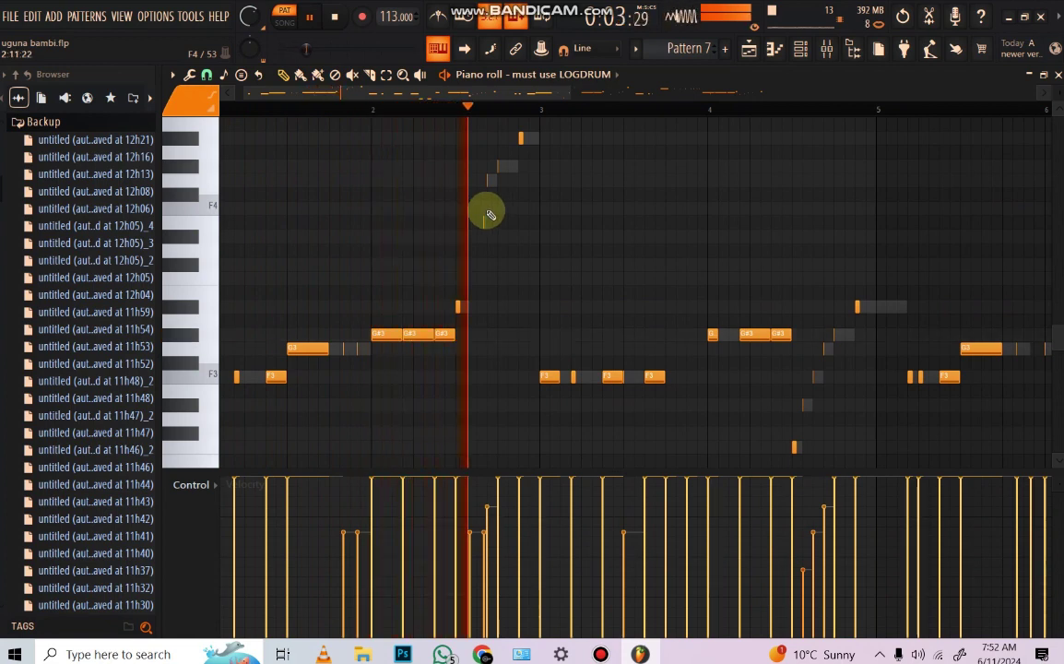
pyautogui.scroll(3, 498, 235)
pyautogui.click(392, 101)
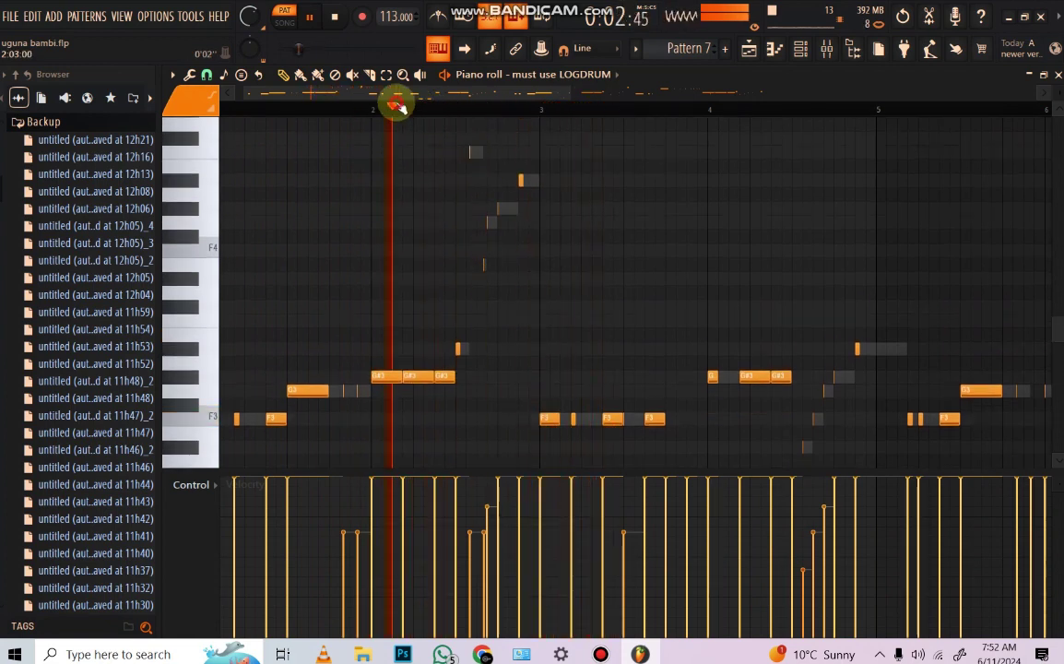
pyautogui.scroll(8, 492, 109)
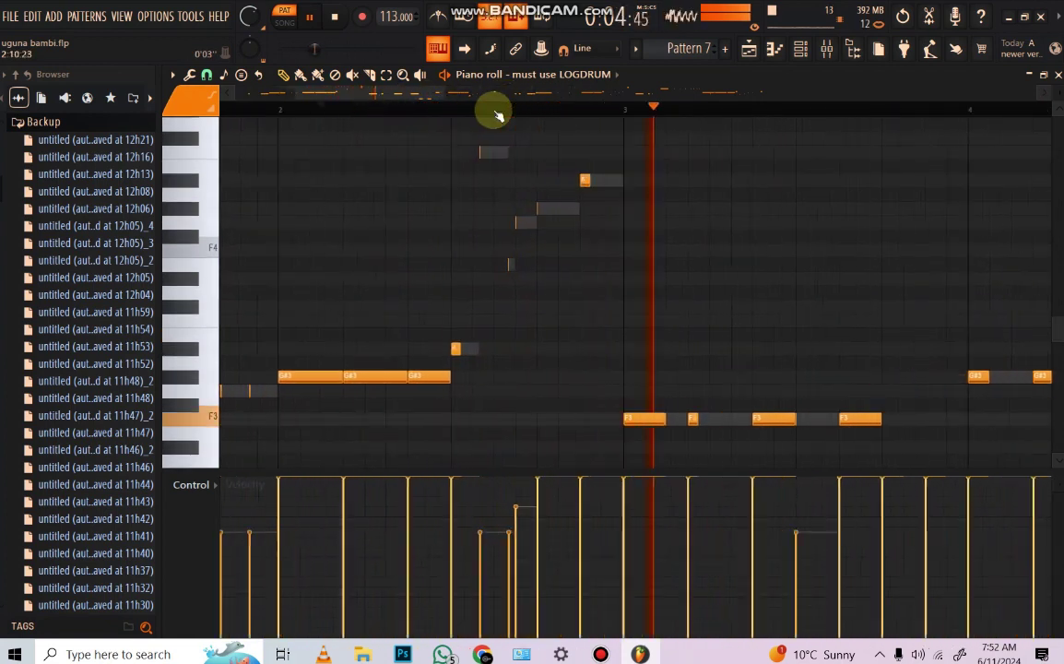
pyautogui.click(359, 117)
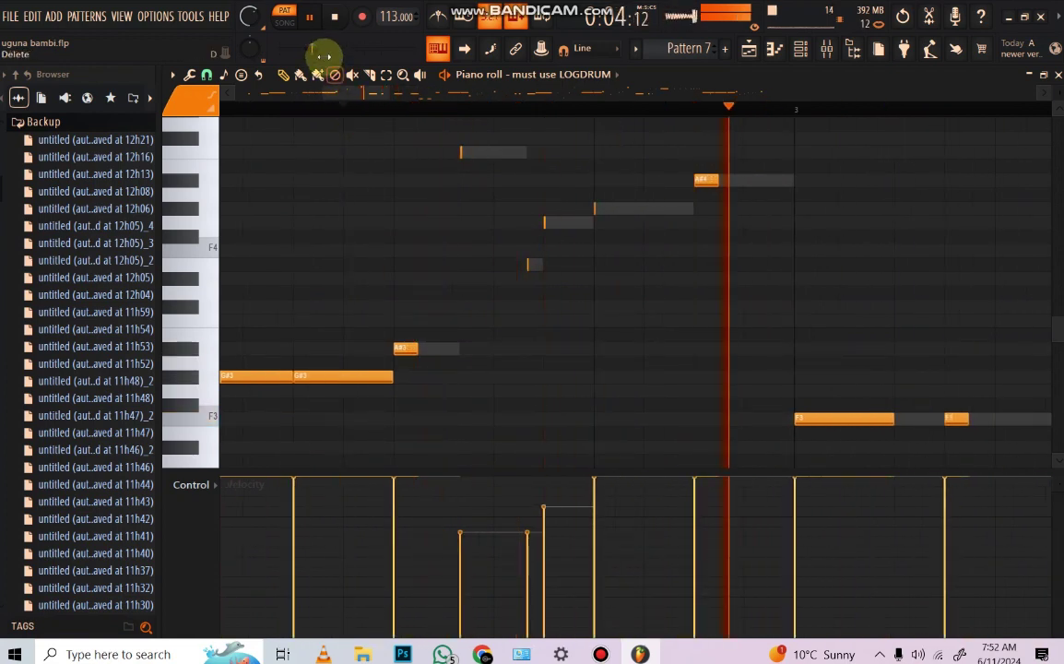
pyautogui.click(308, 17)
# - Set the duration of the A#4 note at 2:15:00 to Infinite and replay bar 2 to hear the effect
pyautogui.scroll(4, 566, 114)
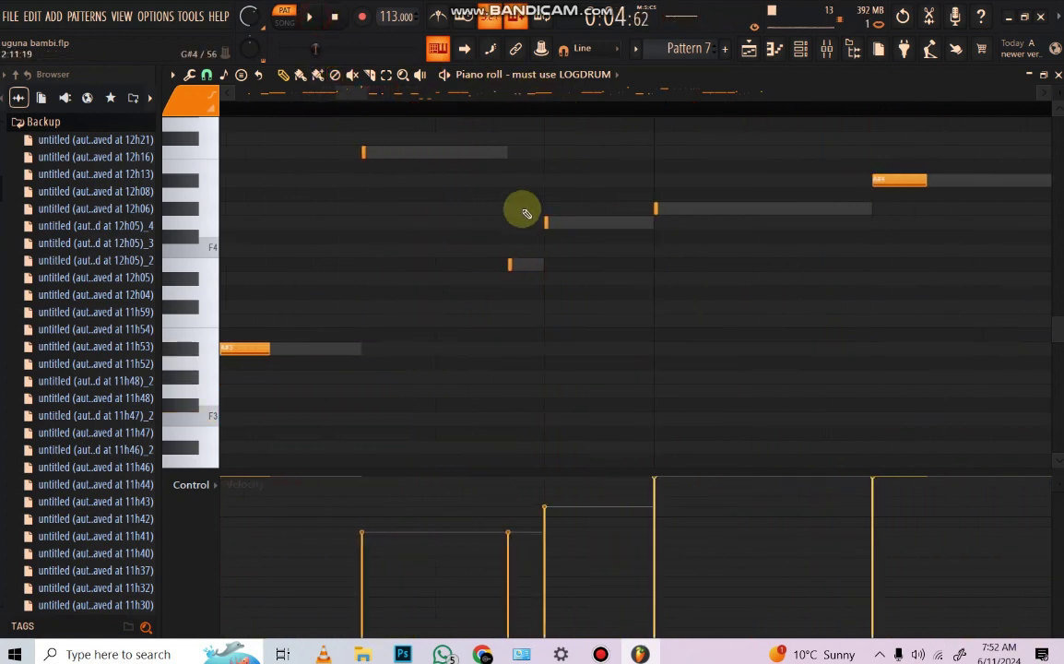
pyautogui.doubleClick(899, 177)
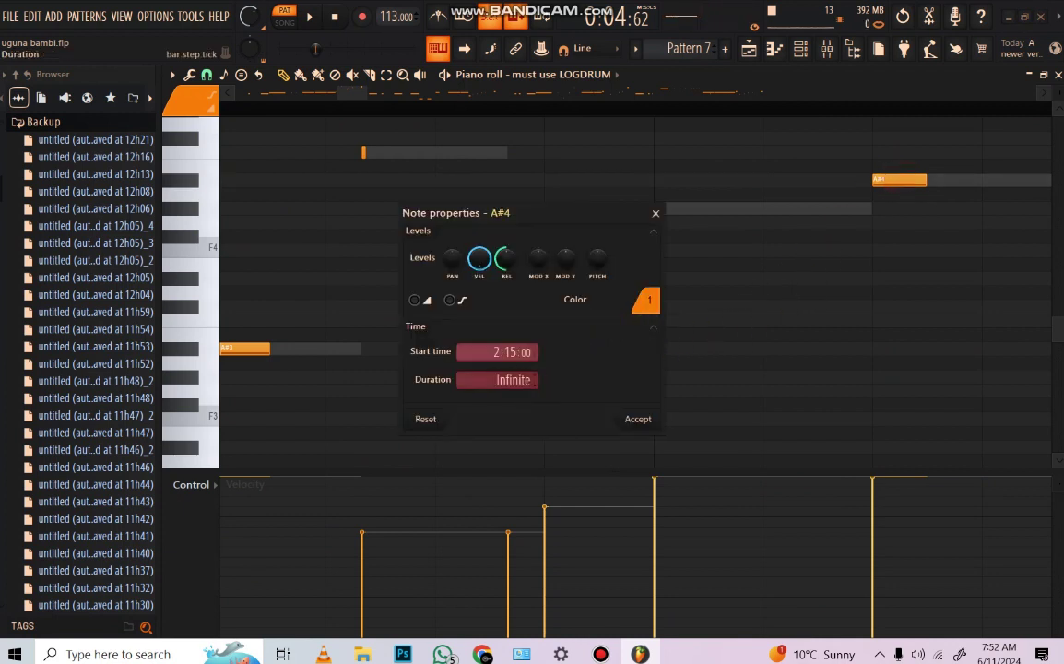
pyautogui.click(638, 415)
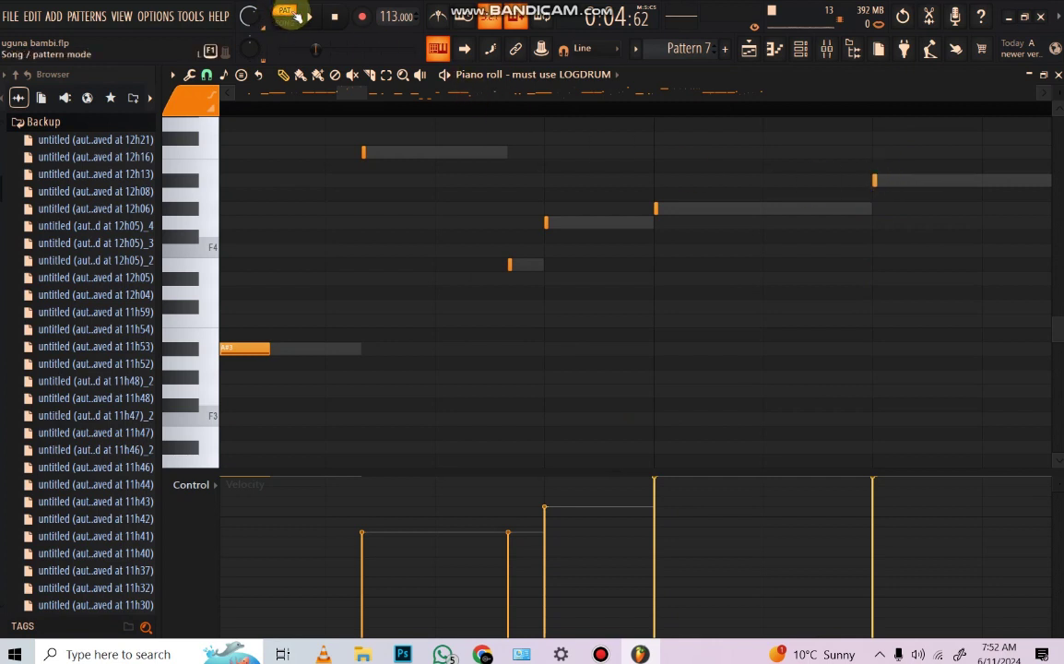
pyautogui.click(311, 18)
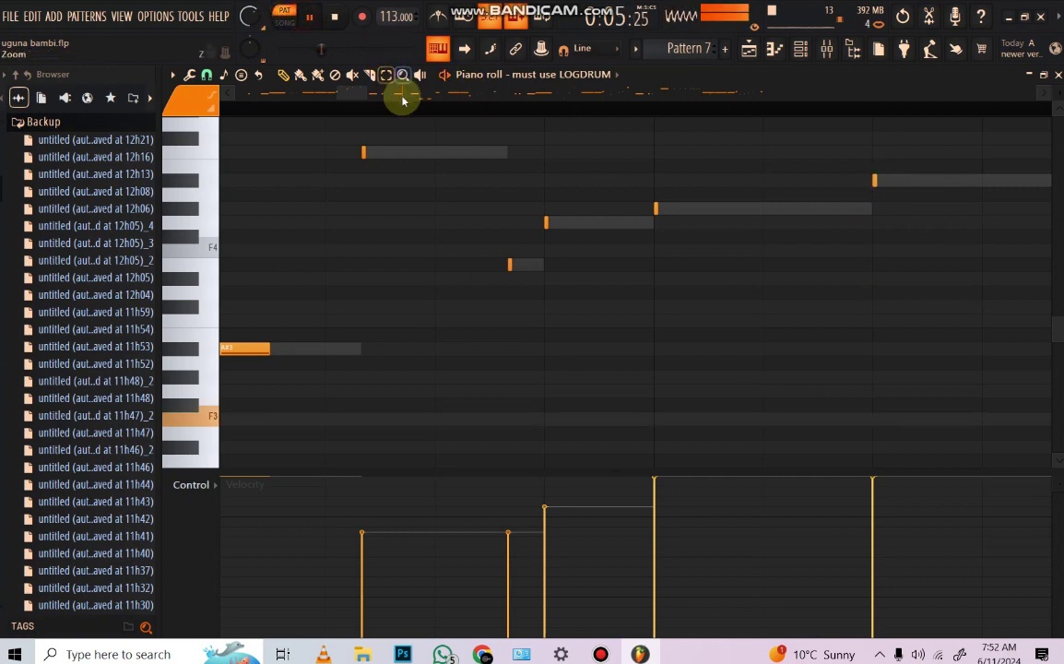
pyautogui.click(323, 109)
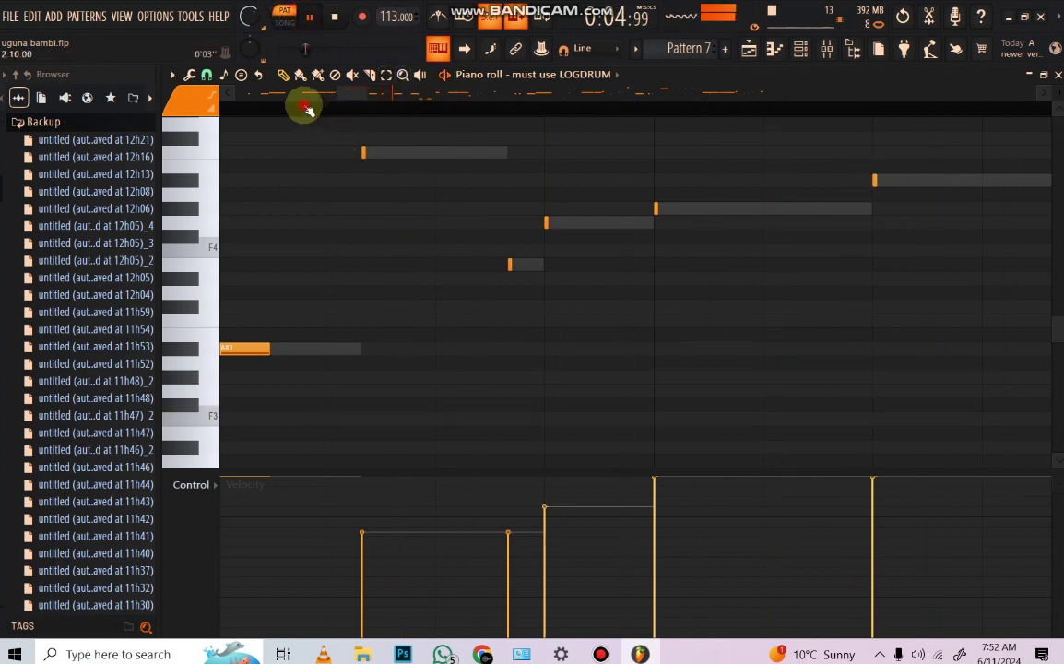
pyautogui.click(286, 98)
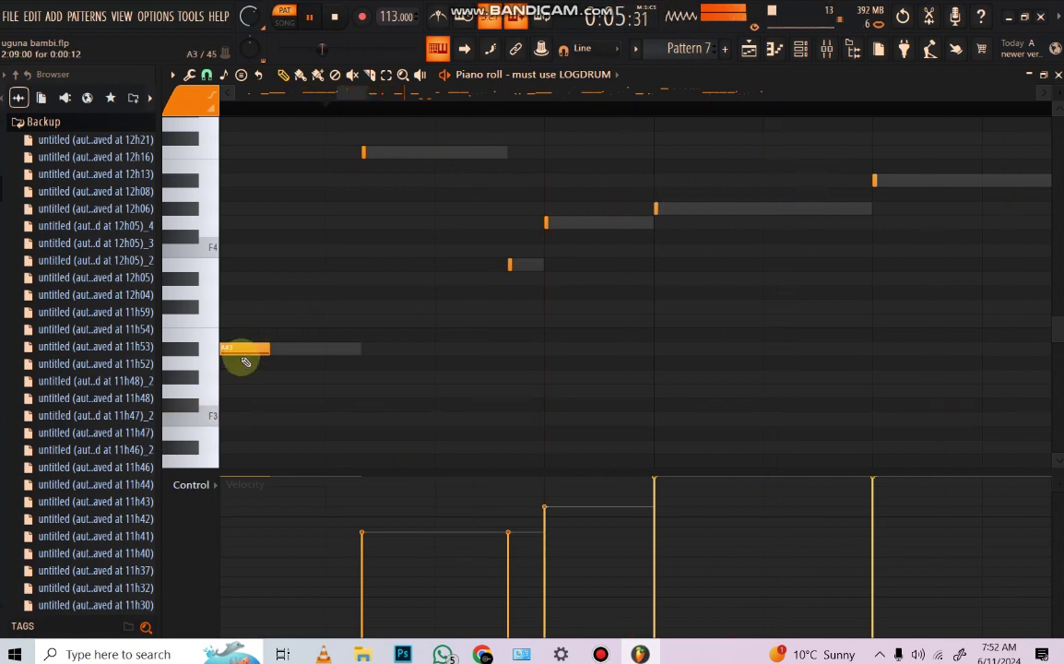
# - Delete the infinite A#4 note at the end of bar 2 and redraw it at its previous short length
pyautogui.rightClick(829, 231)
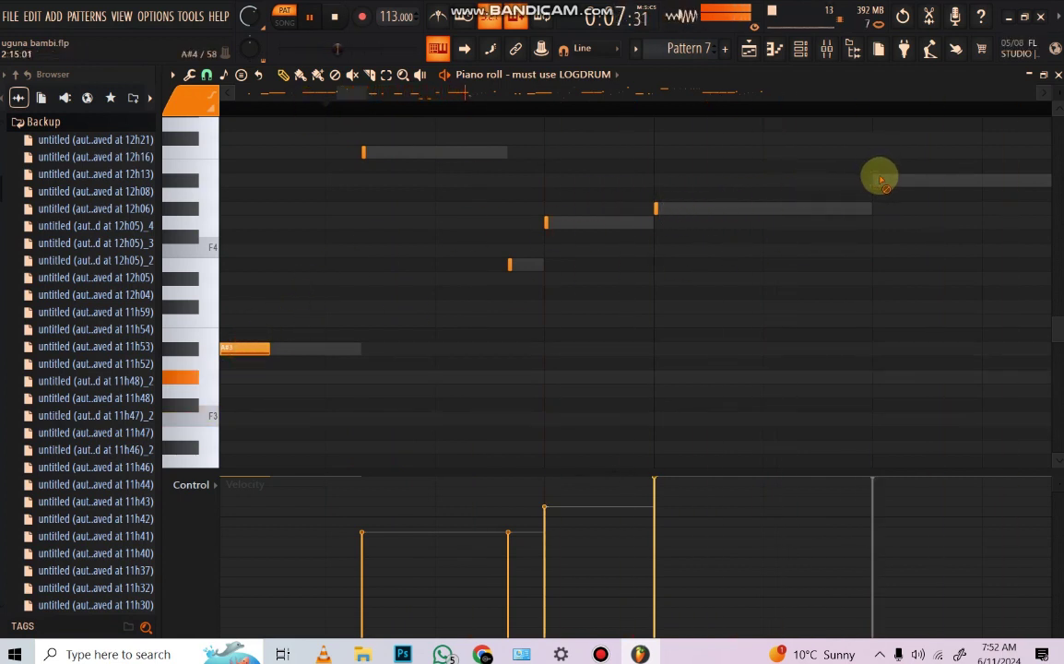
pyautogui.click(867, 181)
pyautogui.click(297, 92)
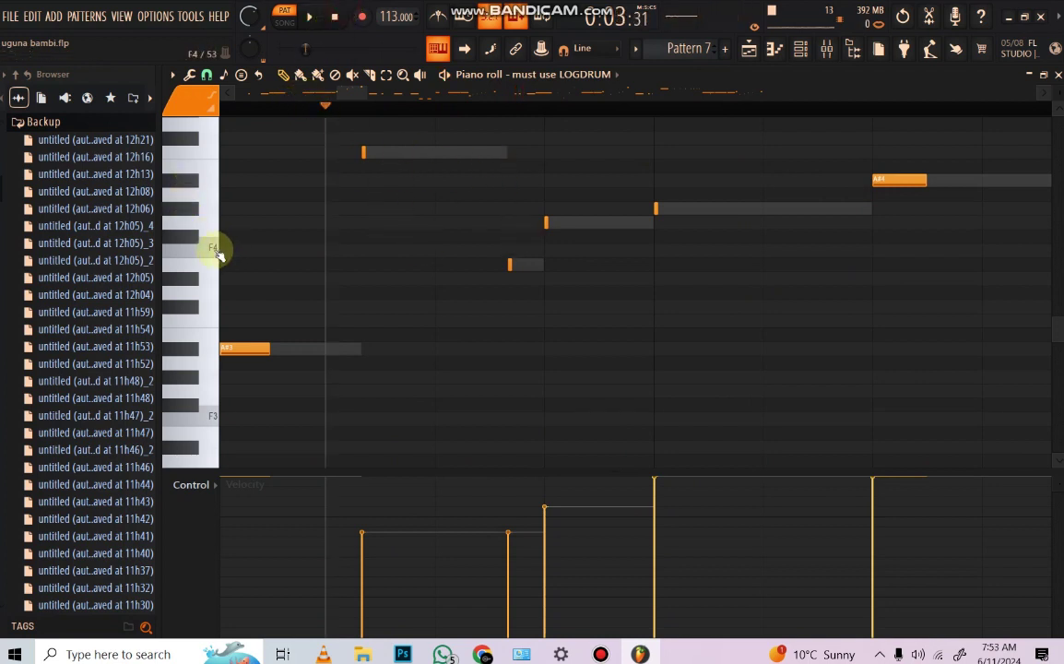
# - Return playback to the start, audition Pattern 8 from the playlist, and show its notes in the channel rack
pyautogui.moveTo(218, 237)
pyautogui.mouseDown()
pyautogui.moveTo(221, 154)
pyautogui.moveTo(209, 232)
pyautogui.moveTo(221, 258)
pyautogui.mouseUp()
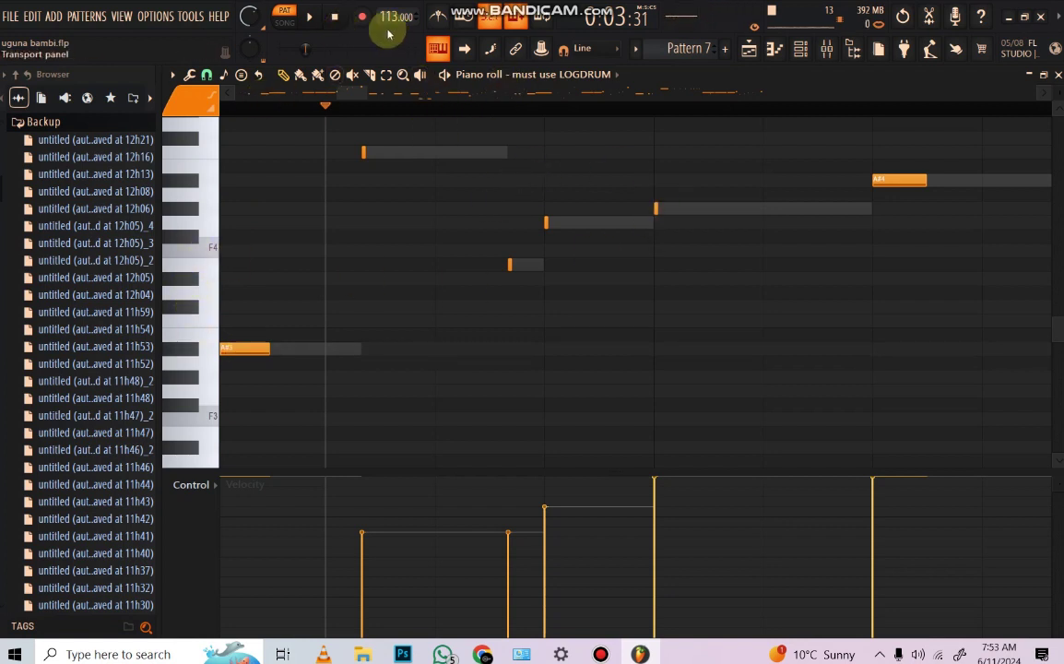
pyautogui.click(312, 17)
pyautogui.click(332, 18)
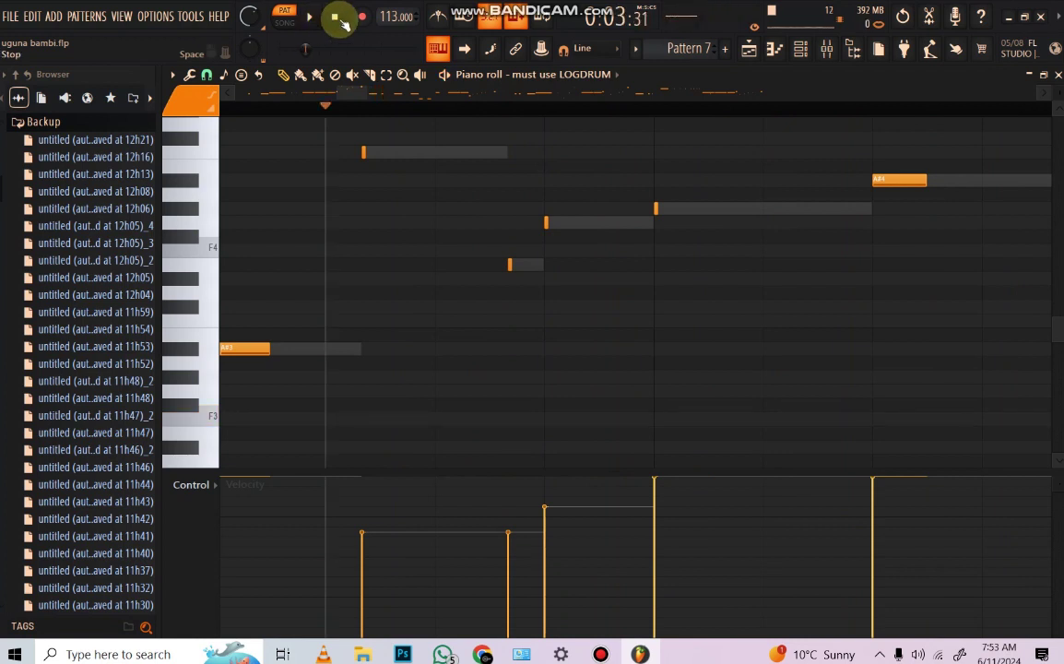
pyautogui.click(337, 17)
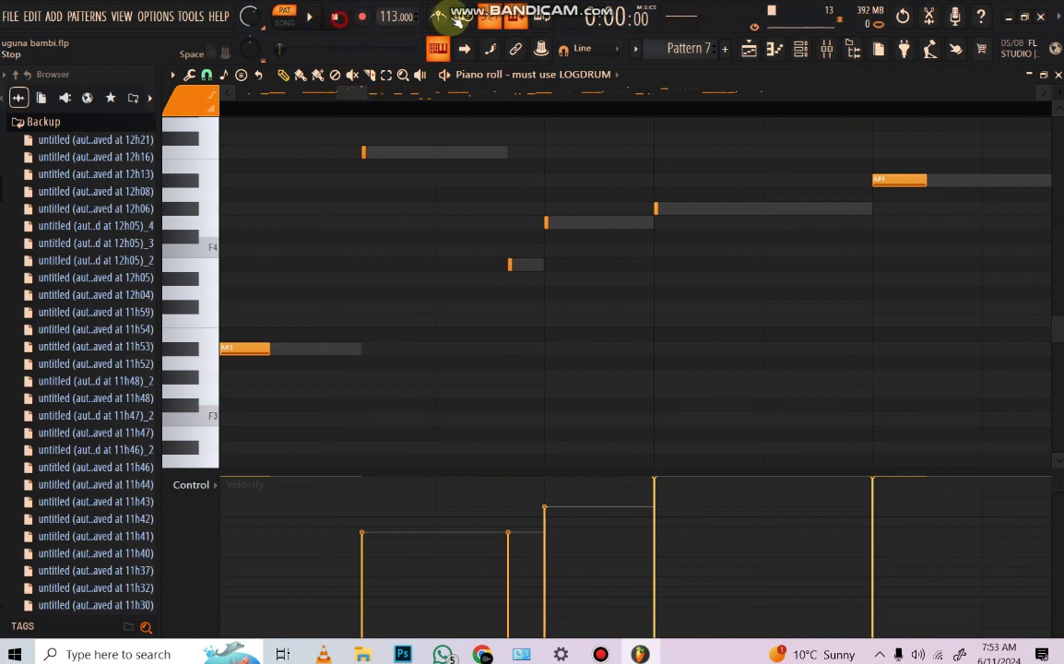
pyautogui.click(754, 56)
pyautogui.click(235, 300)
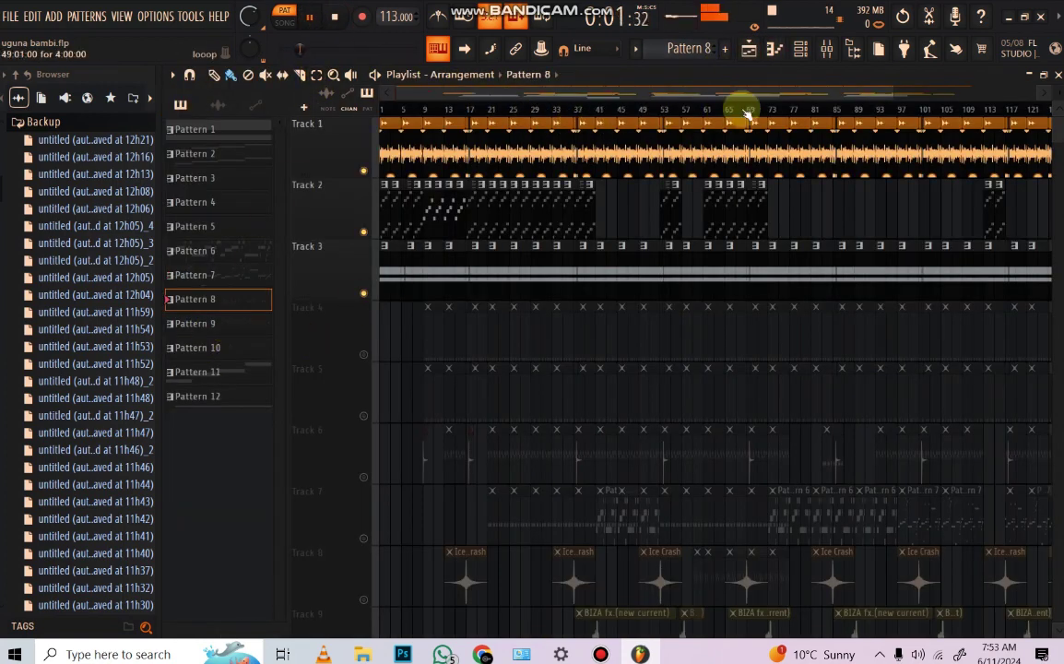
pyautogui.click(798, 55)
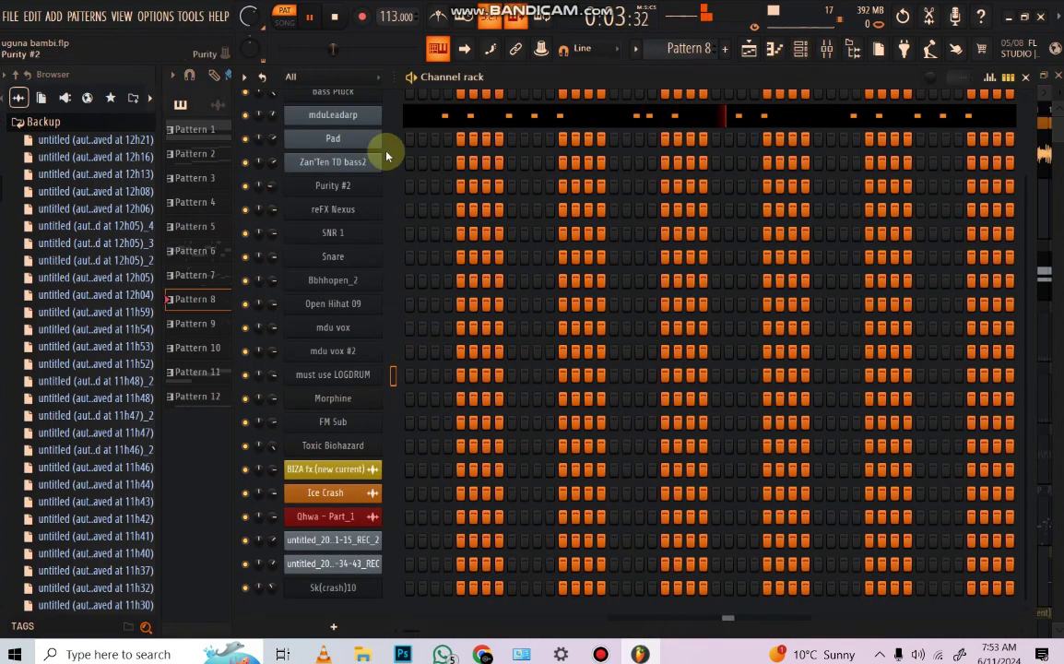
# - Show the mduLeadarp channel's Nexus preset while Pattern 8 plays, and close the plugin
pyautogui.click(360, 115)
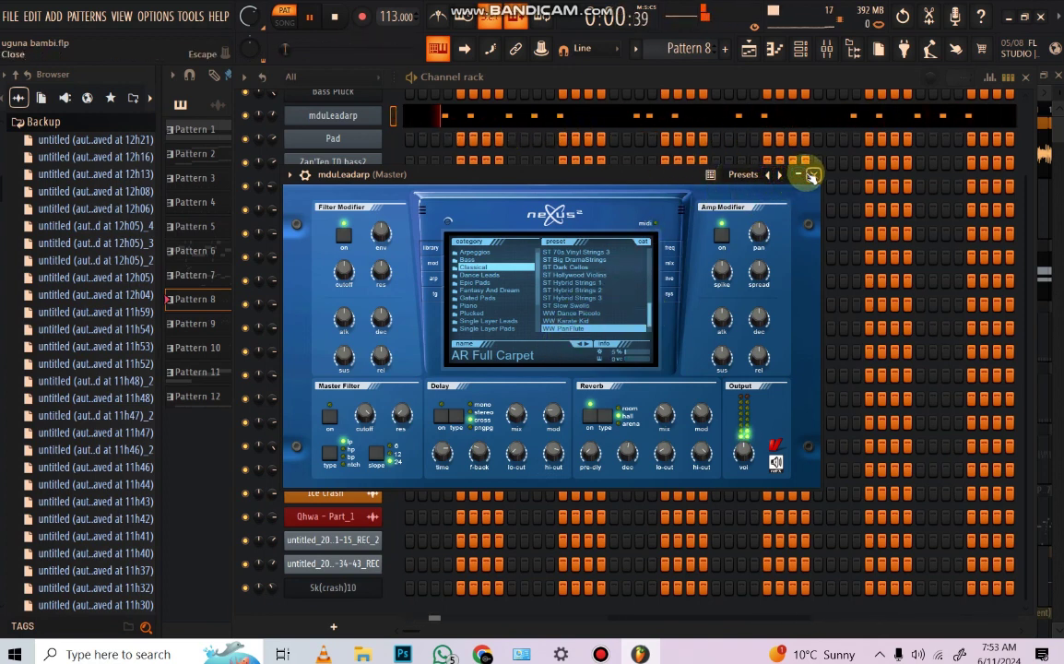
pyautogui.click(812, 177)
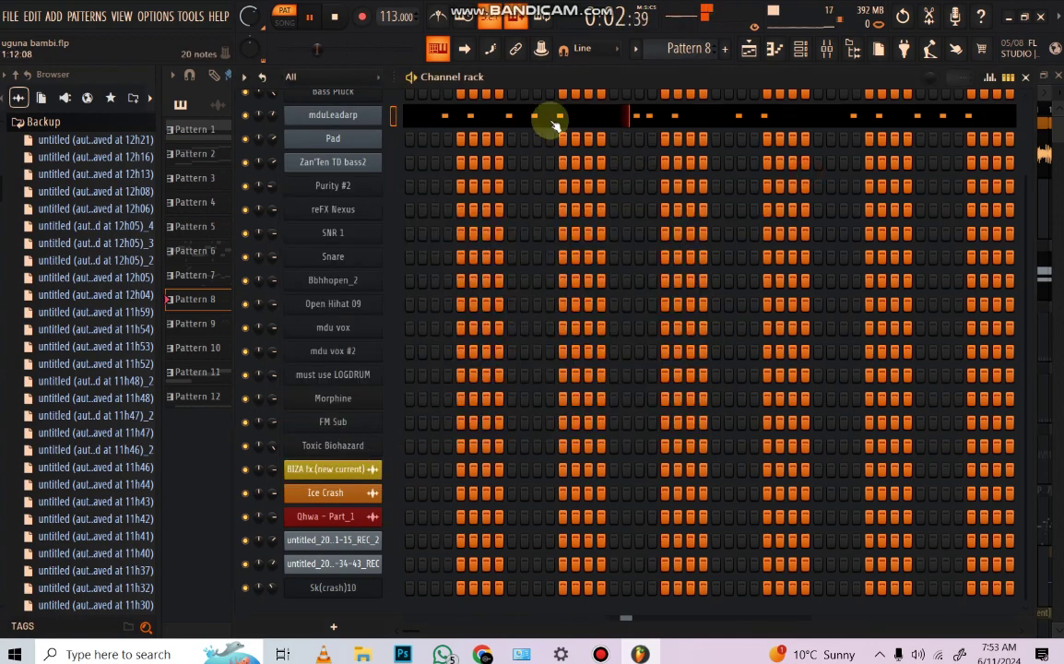
# - Switch to Pattern 9 during playback, bring its Purity notes into view in the channel rack, and pause
pyautogui.scroll(-1, 683, 48)
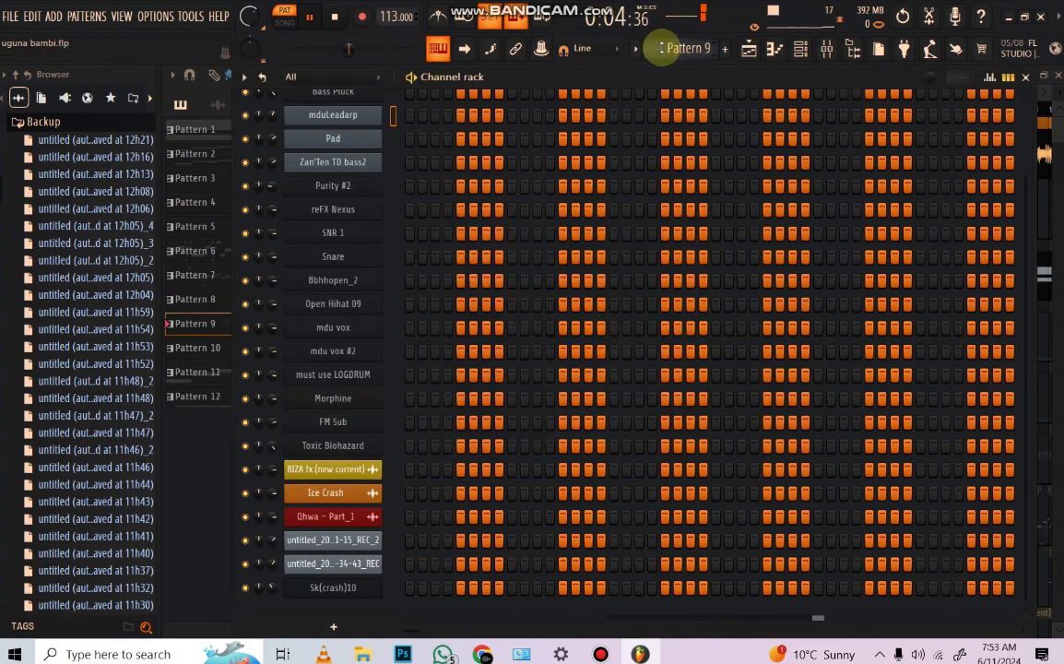
pyautogui.scroll(3, 644, 292)
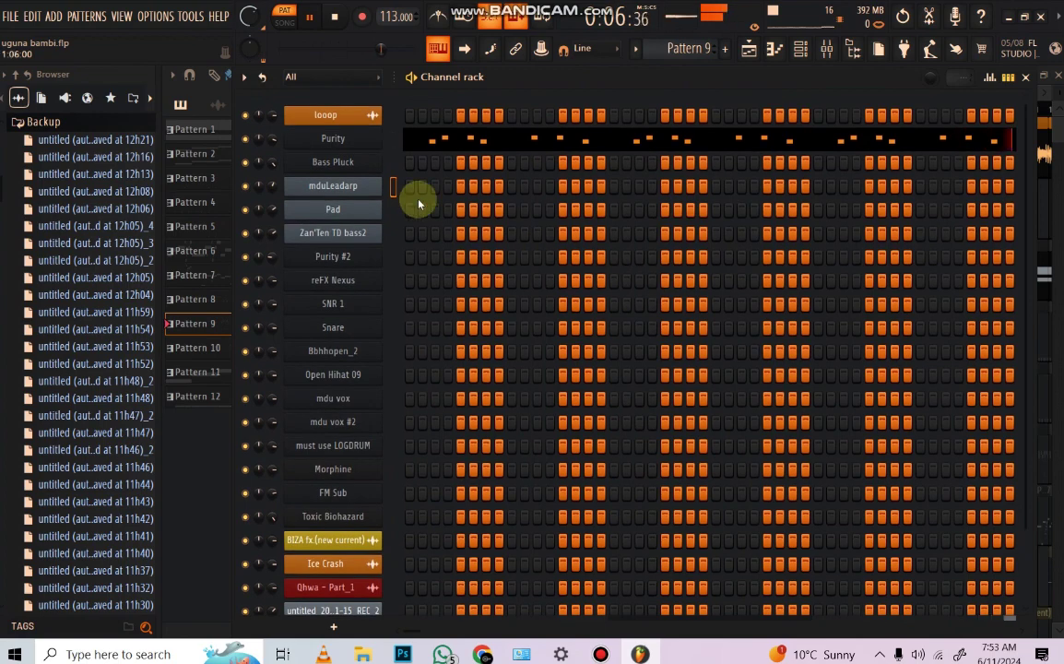
pyautogui.click(309, 16)
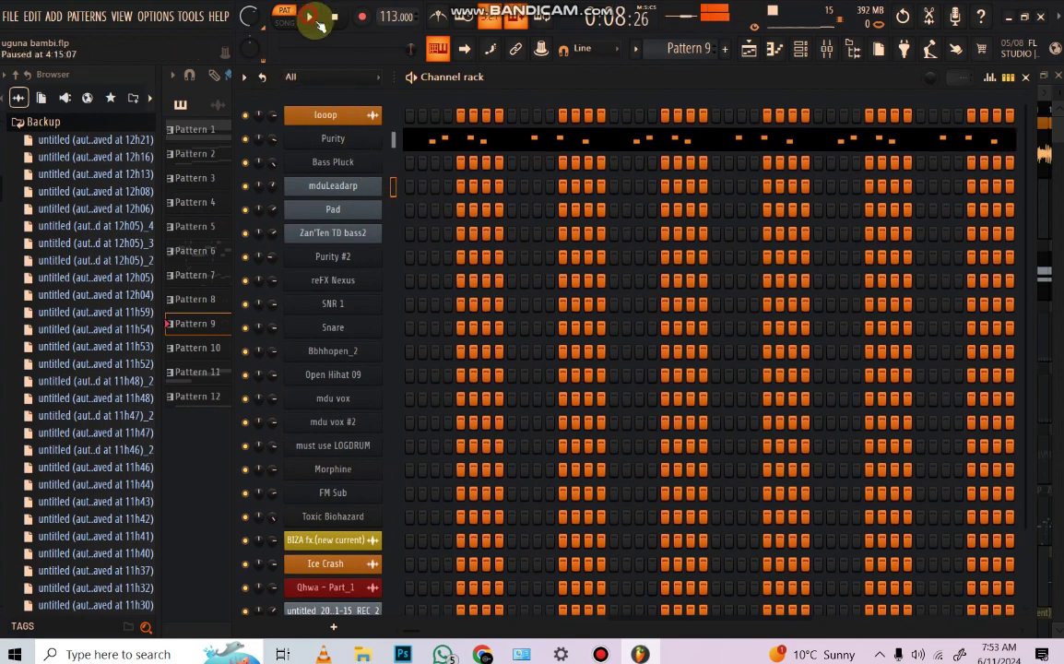
# - Show Purity's layered presets, auditioning Pattern 9 with only 8bit sqr bright and with Cheese 2 enabled, and stop playback
pyautogui.click(331, 143)
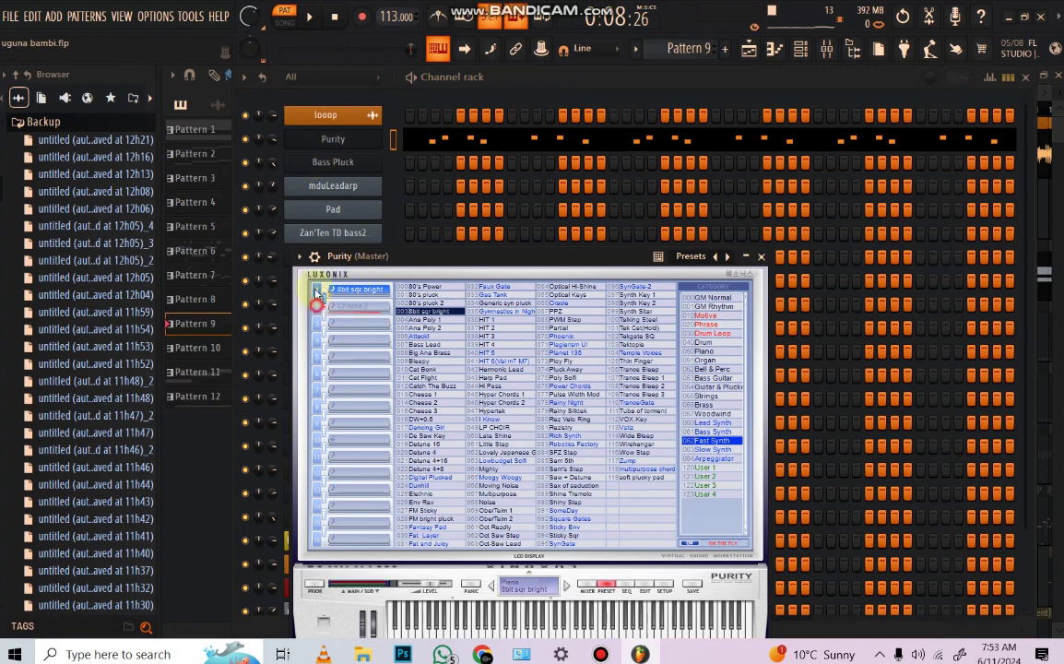
pyautogui.click(310, 17)
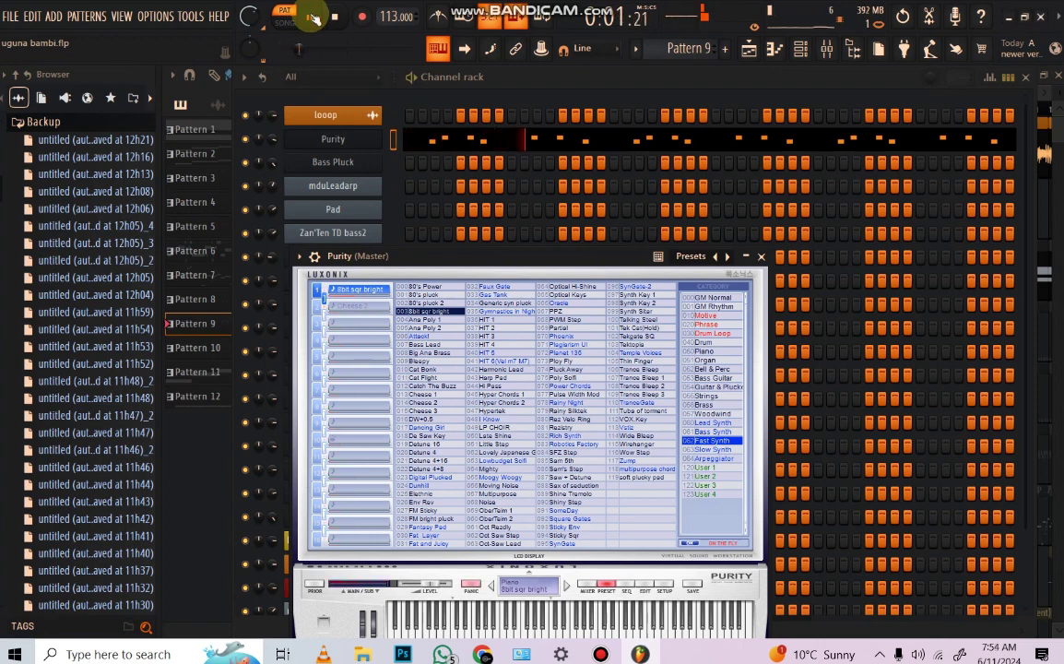
pyautogui.click(312, 17)
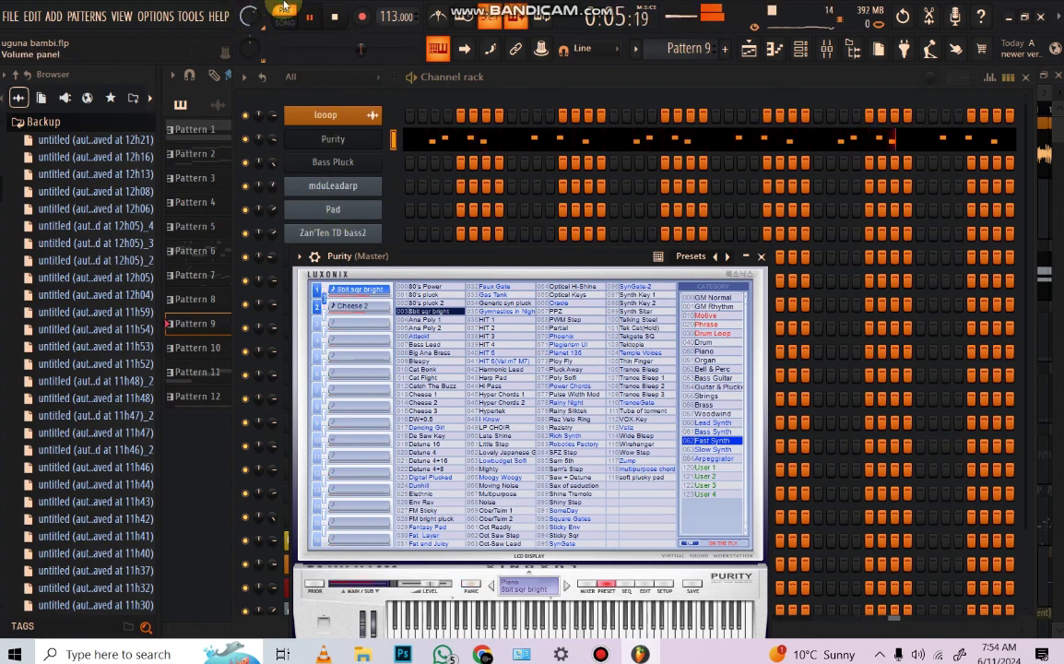
pyautogui.click(337, 18)
# - Route the Purity channel to mixer track 8 and load Fruity Reeverb 2 in its first effect slot
pyautogui.click(314, 256)
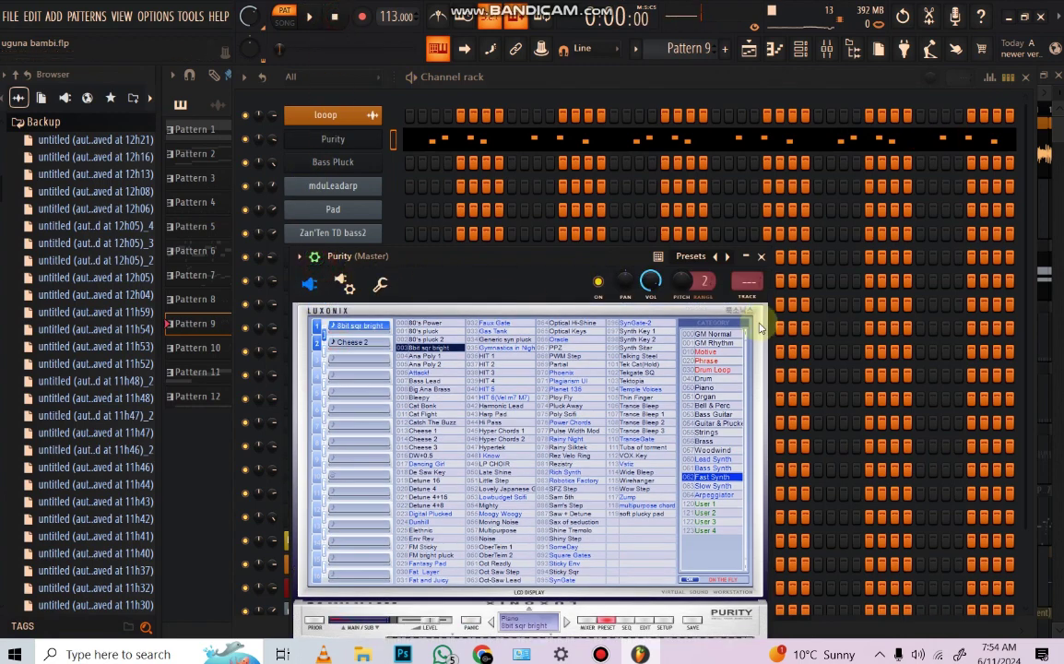
pyautogui.doubleClick(757, 297)
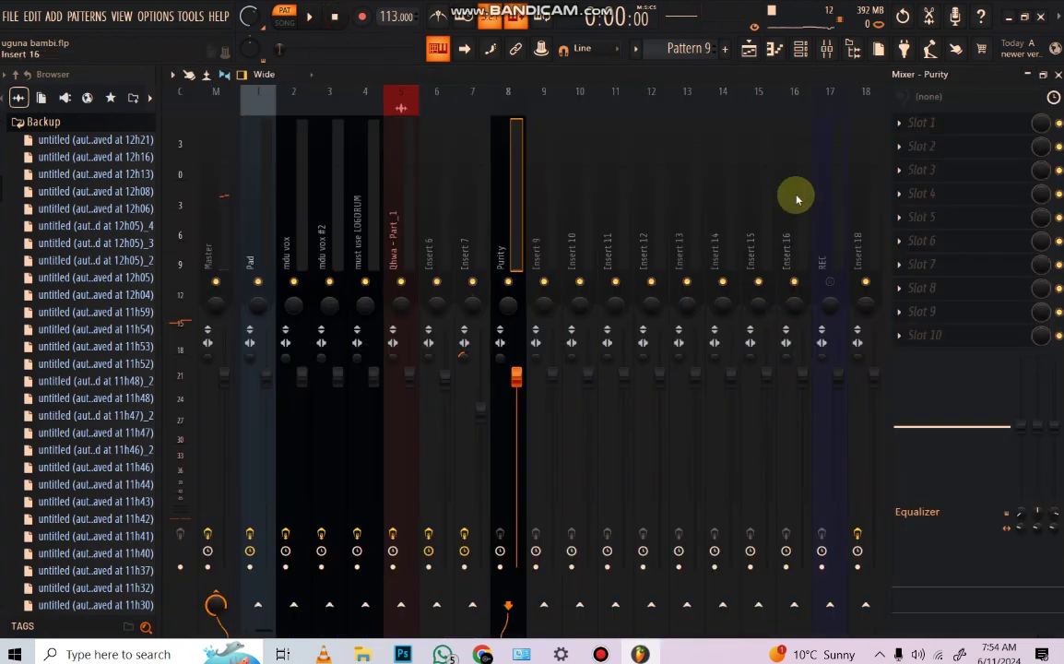
pyautogui.click(930, 134)
# - Choose the Cathedral preset in Fruity Reeverb 2 and lower the effect's mix level to 67%
pyautogui.click(597, 175)
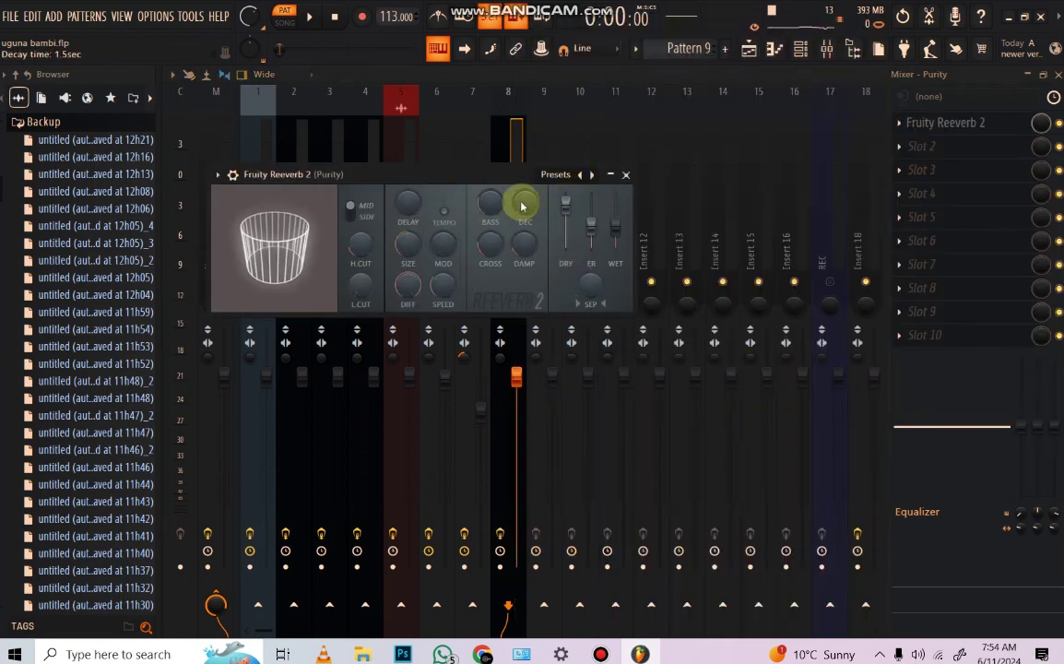
pyautogui.click(565, 177)
pyautogui.click(572, 181)
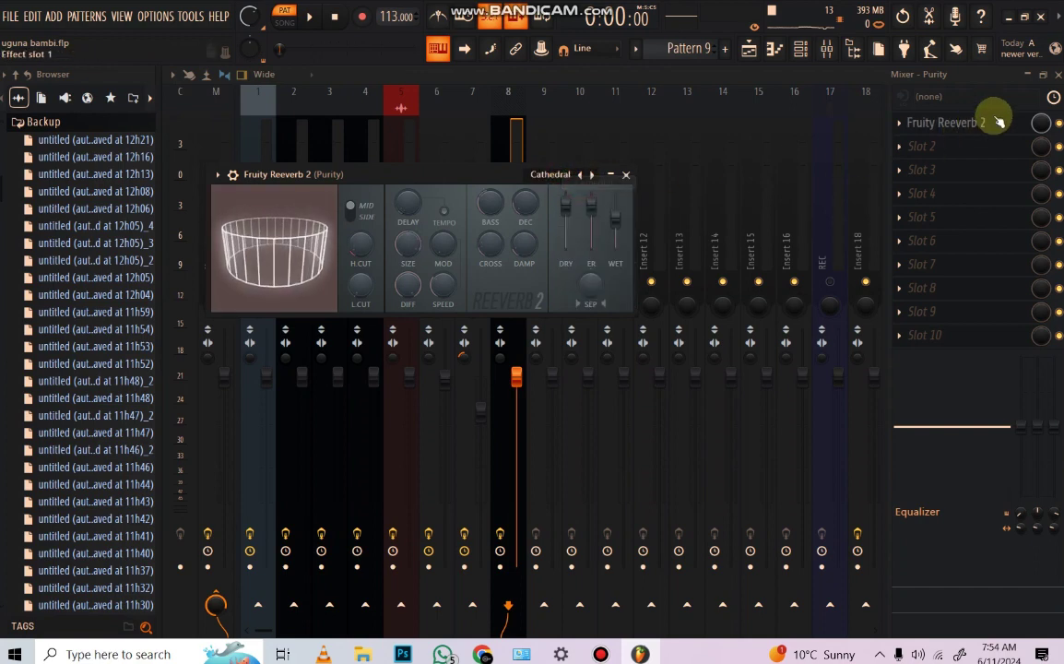
pyautogui.moveTo(1039, 125); pyautogui.dragTo(1039, 147)
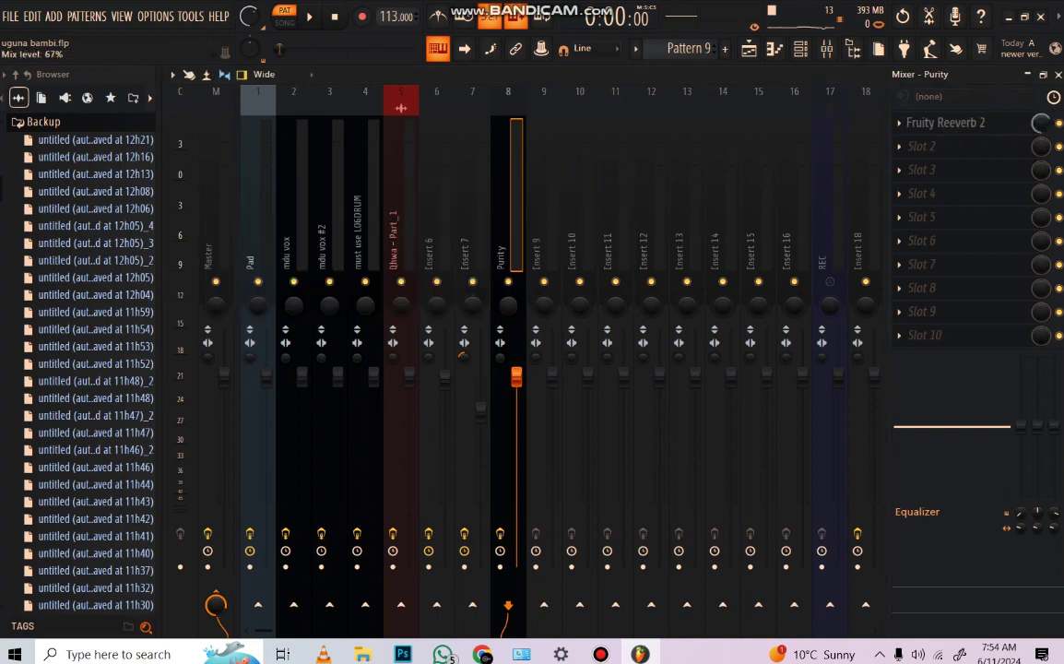
# - Audition Pattern 9 with the reverb applied, return to the playlist, and stop playback
pyautogui.click(310, 16)
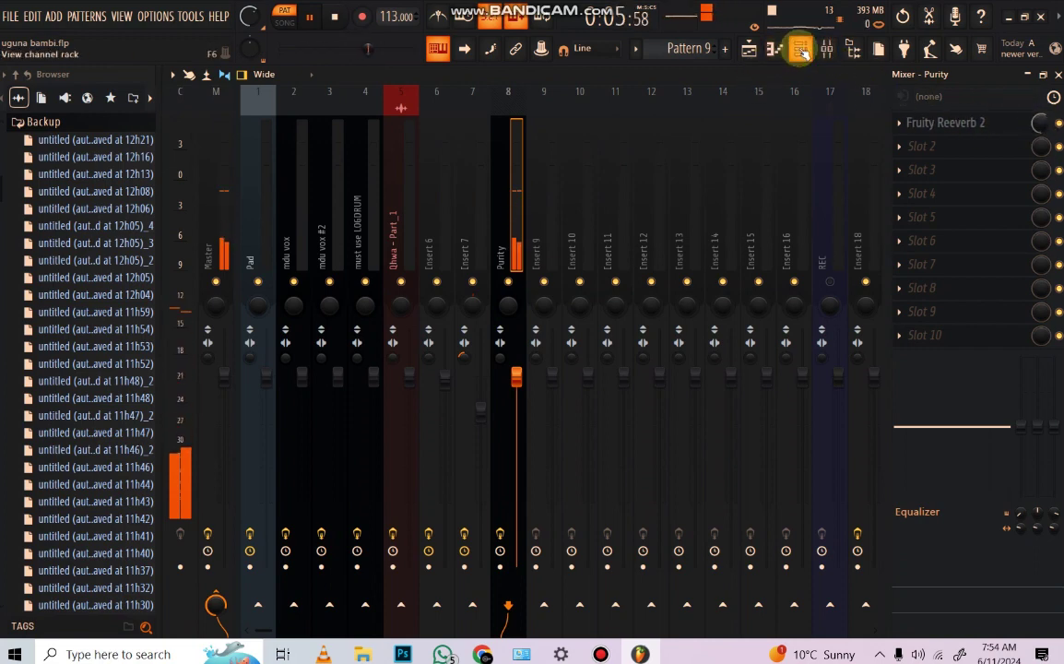
pyautogui.click(751, 51)
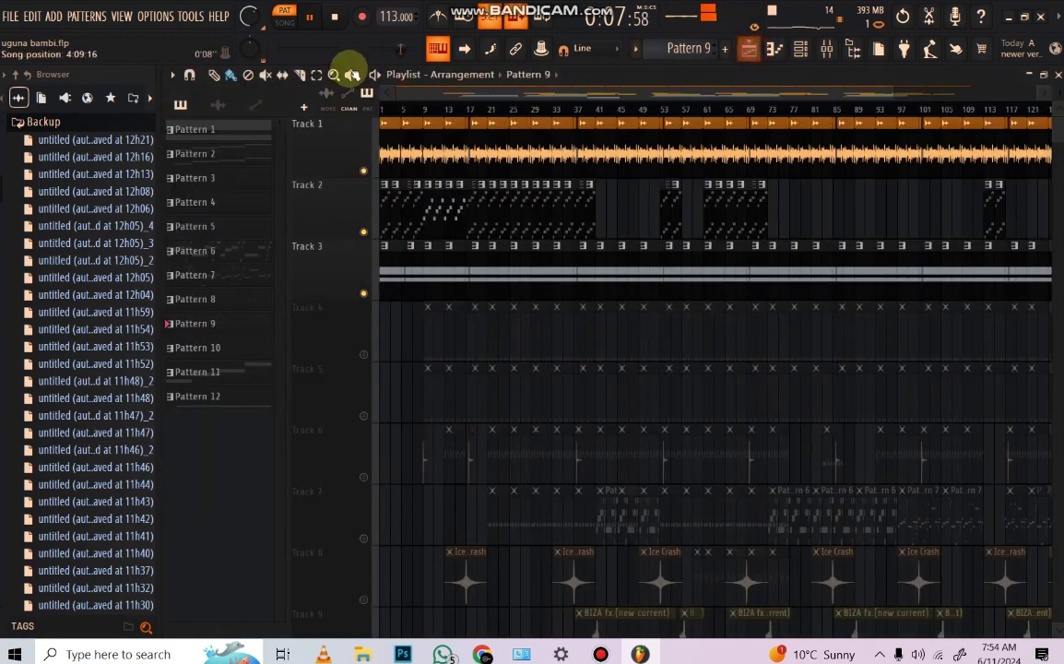
pyautogui.click(334, 16)
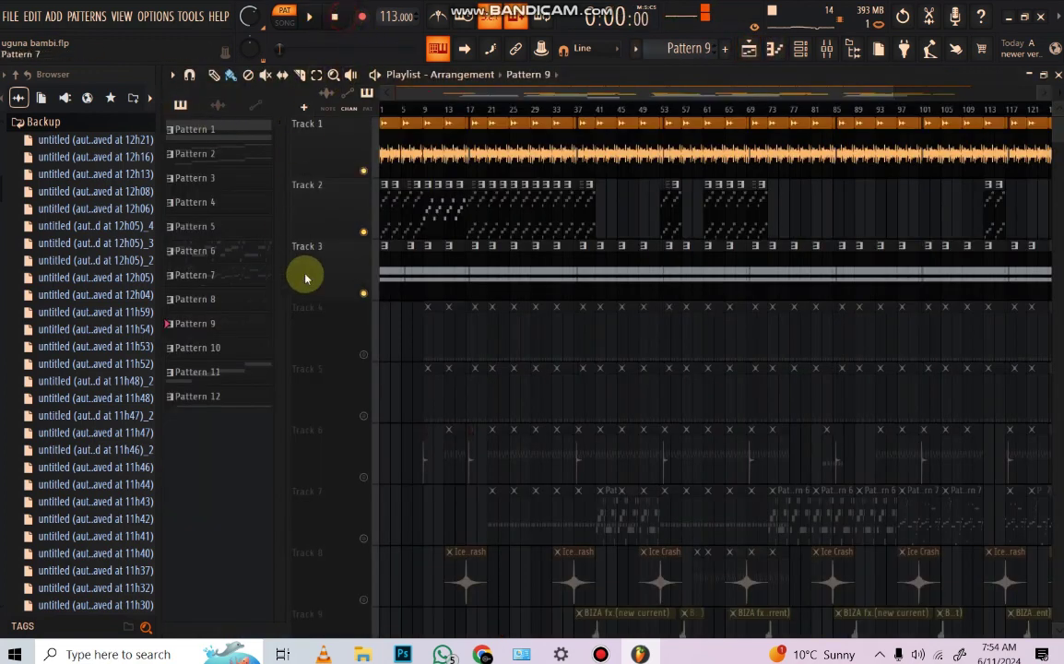
# - Show Pattern 9's Purity notes in the piano roll from bar 1, playing them and previewing the G5 note
pyautogui.click(800, 48)
pyautogui.click(487, 138)
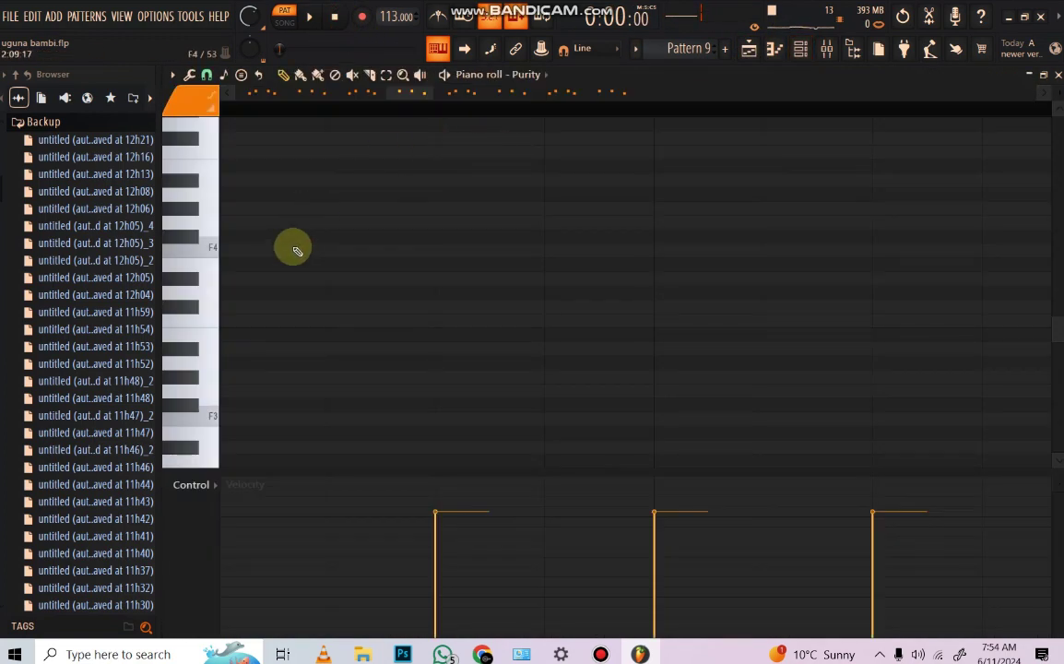
pyautogui.scroll(3, 292, 245)
pyautogui.scroll(-2, 403, 114)
pyautogui.scroll(-2, 404, 115)
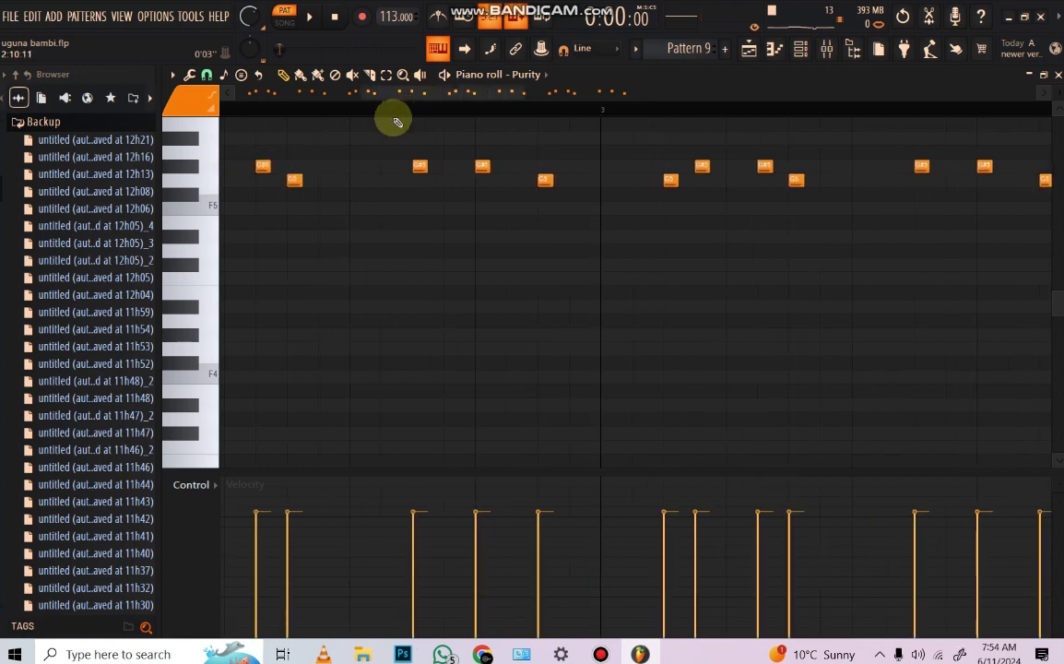
pyautogui.moveTo(388, 111); pyautogui.dragTo(238, 104)
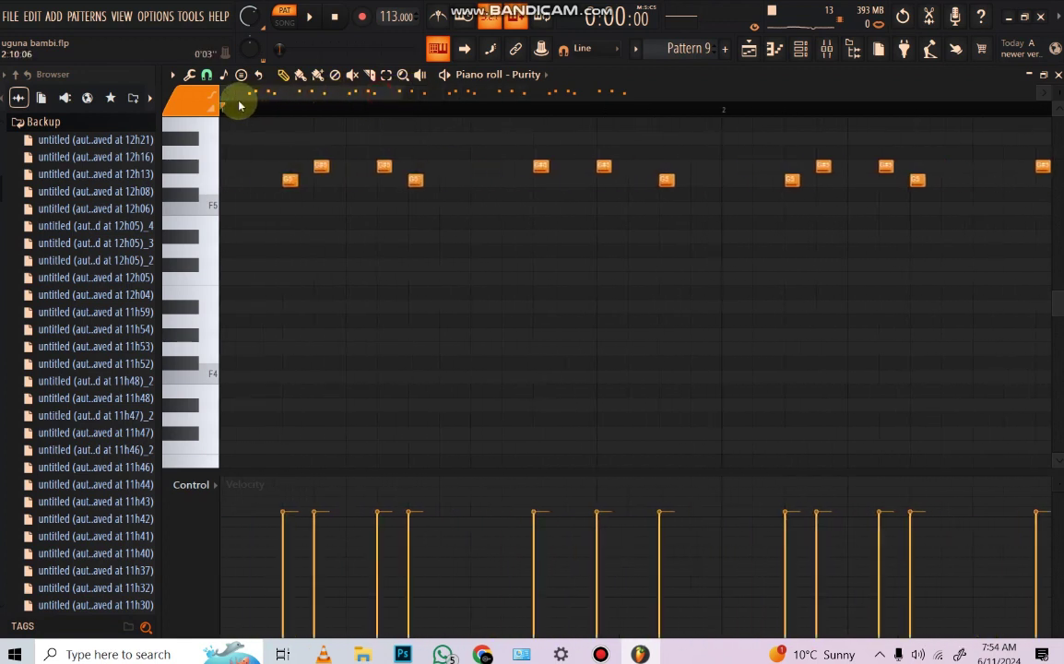
pyautogui.click(309, 16)
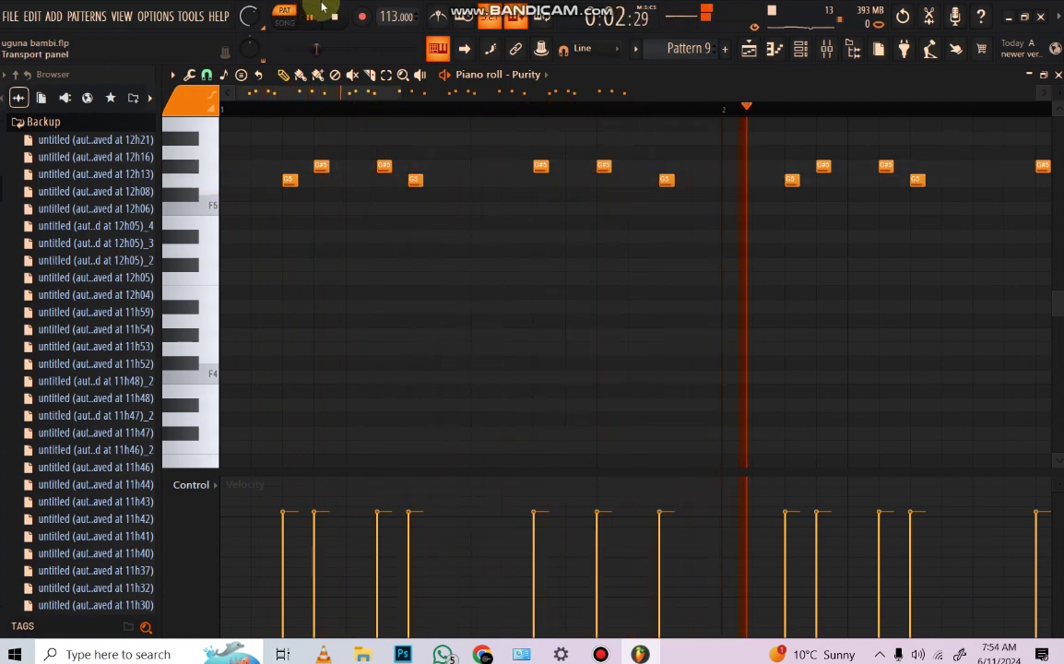
pyautogui.click(343, 18)
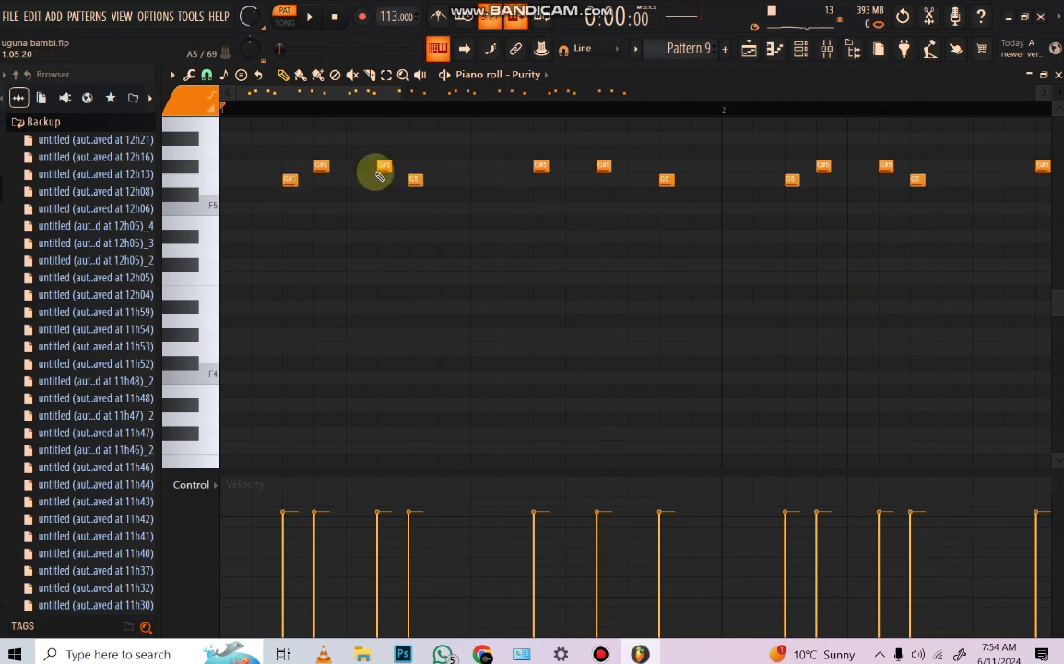
pyautogui.moveTo(415, 179)
pyautogui.mouseDown()
pyautogui.moveTo(415, 167)
pyautogui.moveTo(415, 181)
pyautogui.mouseUp()
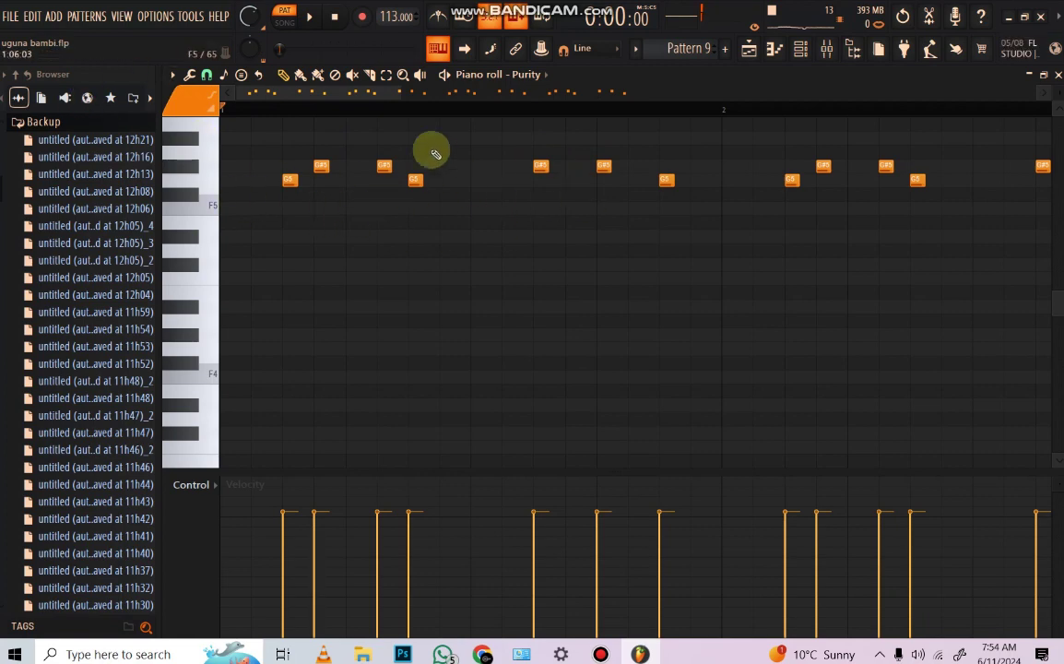
# - Select Pattern 10 from the playlist and start auditioning it
pyautogui.click(749, 53)
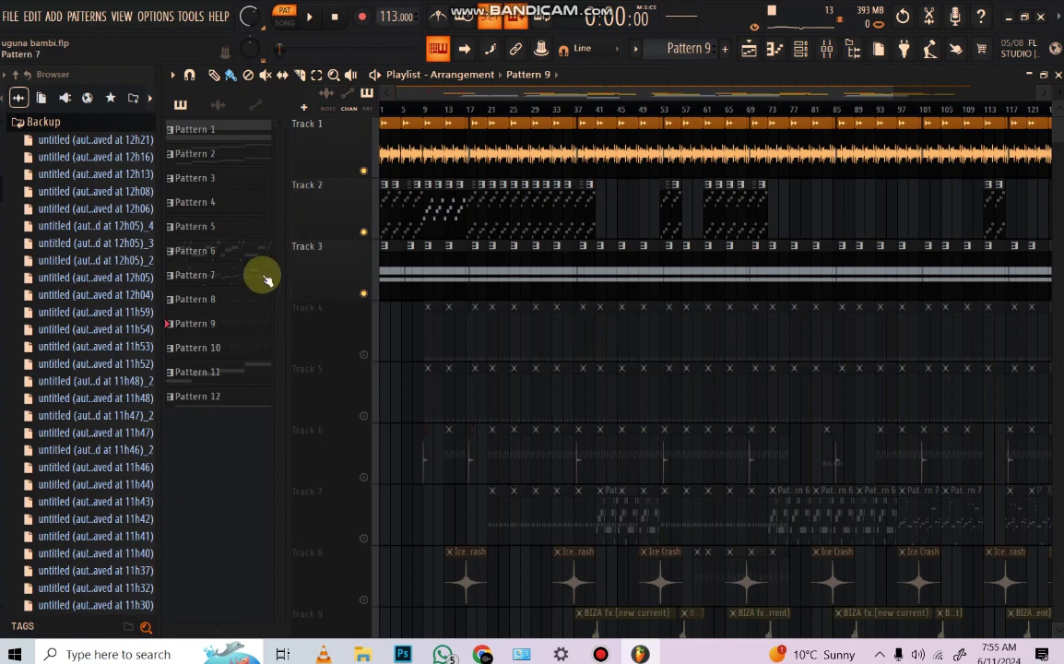
pyautogui.click(219, 347)
pyautogui.click(310, 17)
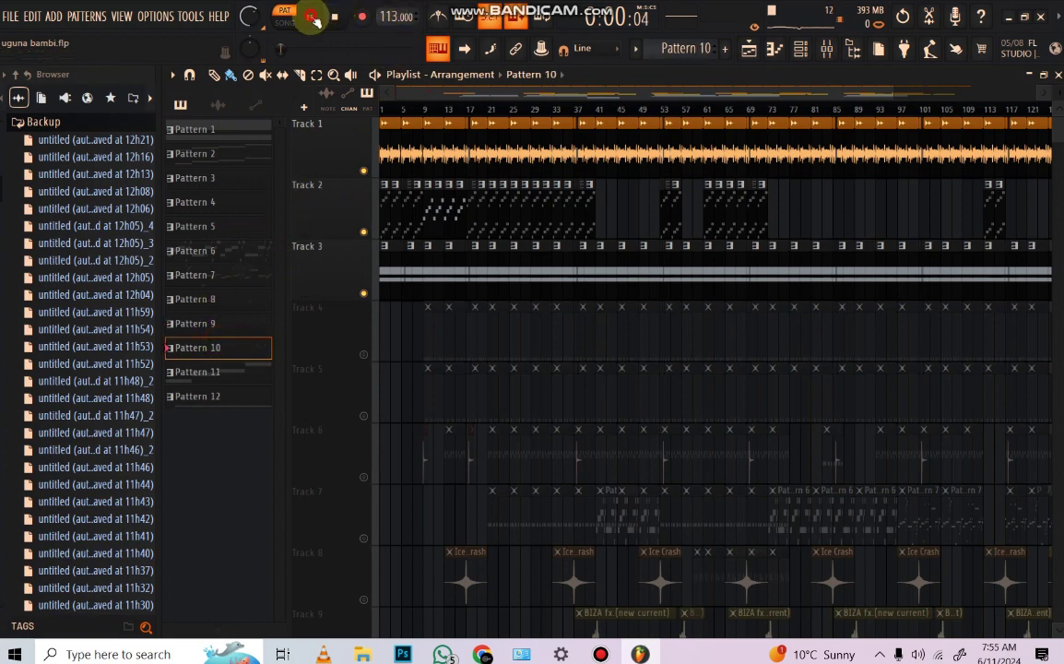
# - Find Pattern 10's reFX Nexus channel and examine all four bars of its notes in the piano roll
pyautogui.click(773, 49)
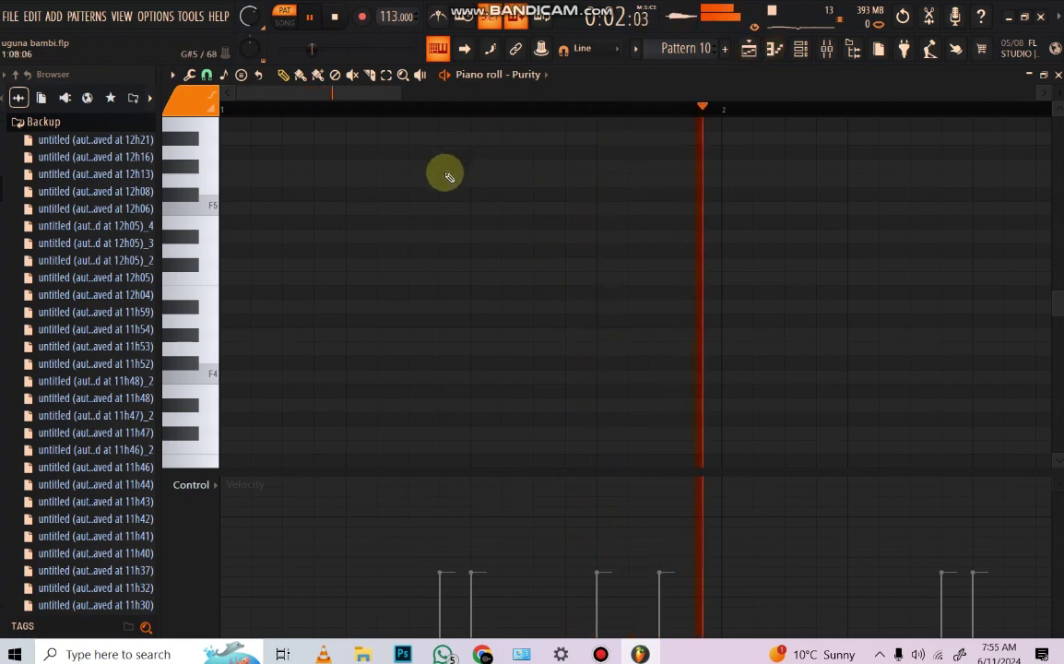
pyautogui.click(801, 53)
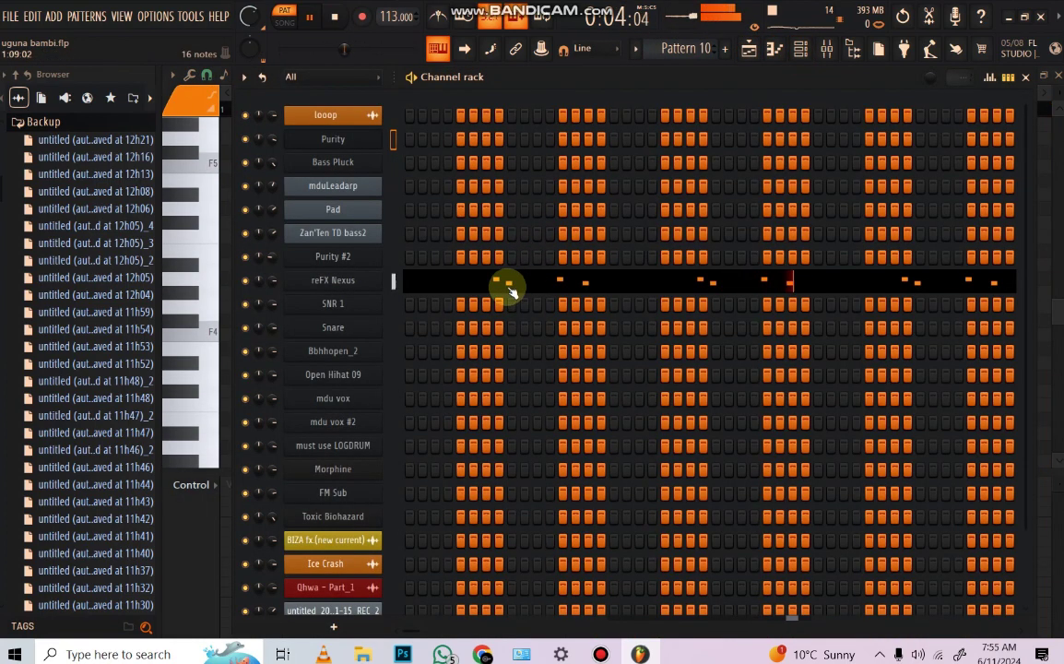
pyautogui.click(503, 284)
pyautogui.scroll(3, 380, 262)
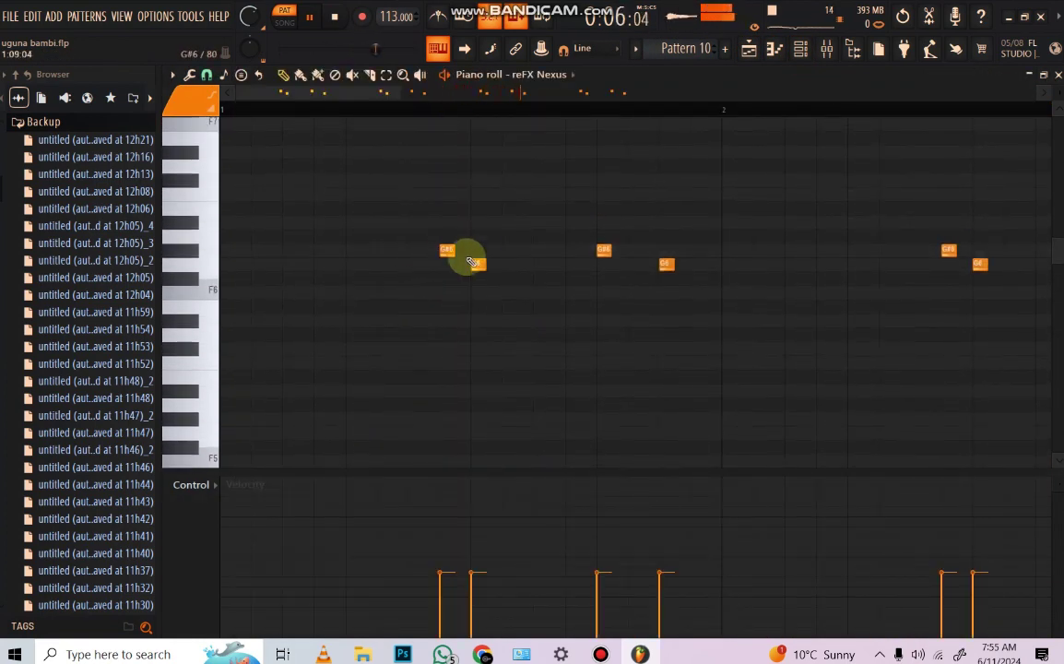
pyautogui.scroll(-3, 452, 111)
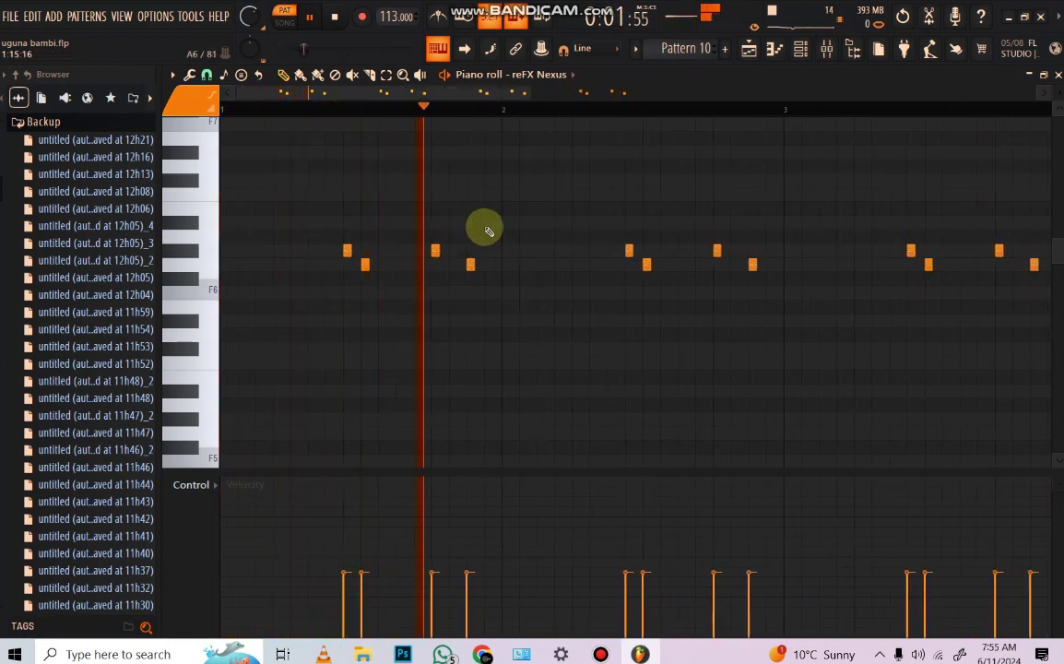
pyautogui.scroll(-1, 406, 116)
pyautogui.scroll(-2, 406, 117)
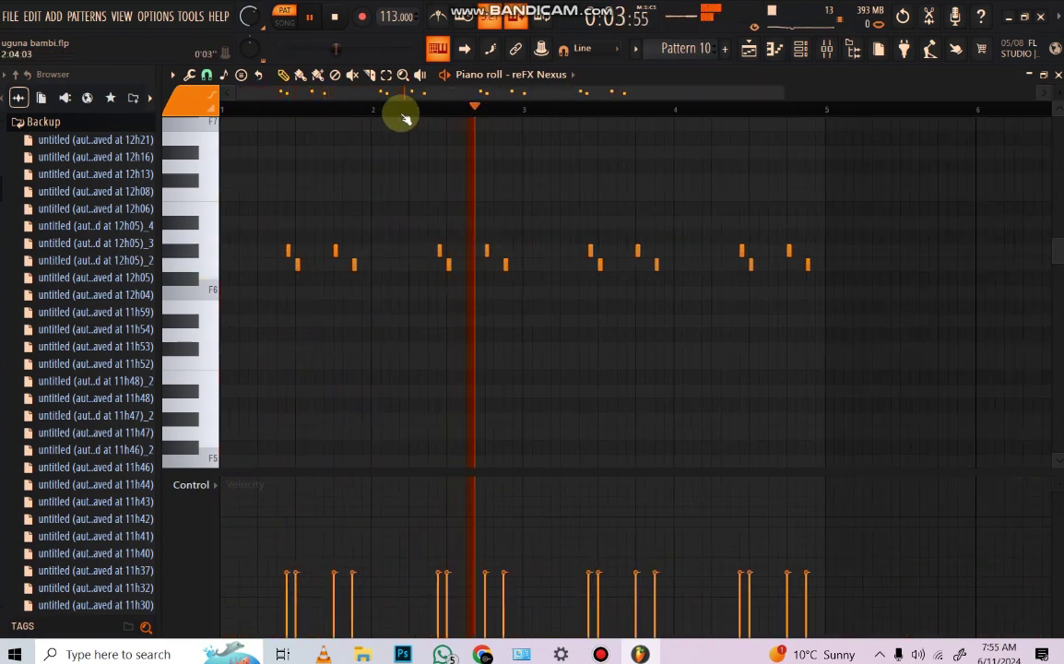
# - Audition Pattern 11, show its notes in the channel rack, and inspect the Zan'Ten TD bass2 channel's Sytrus plugin
pyautogui.click(748, 51)
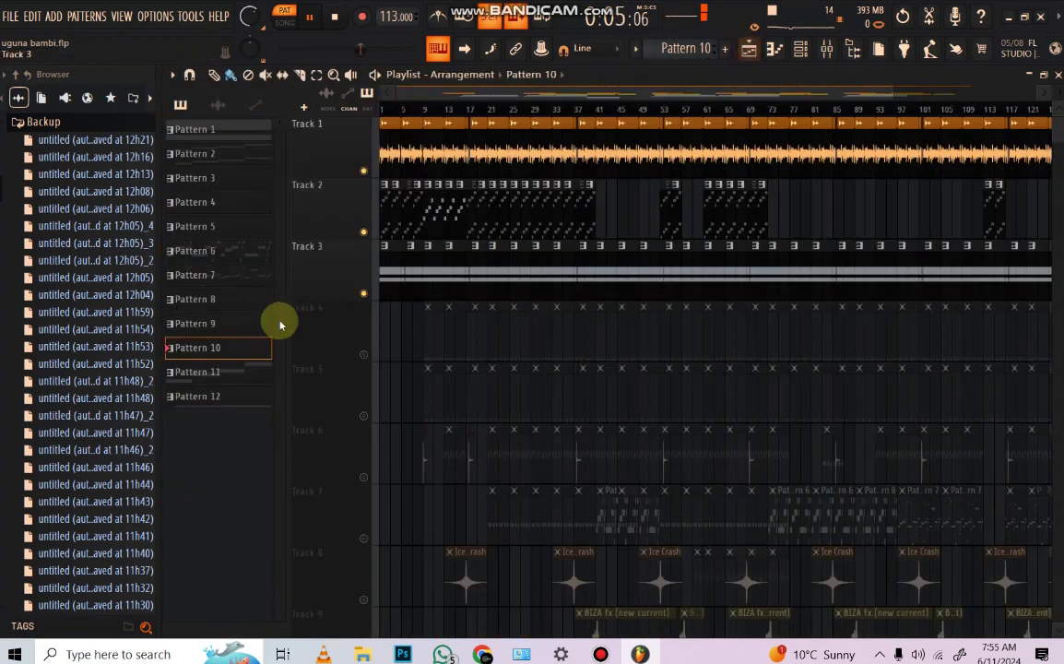
pyautogui.click(238, 372)
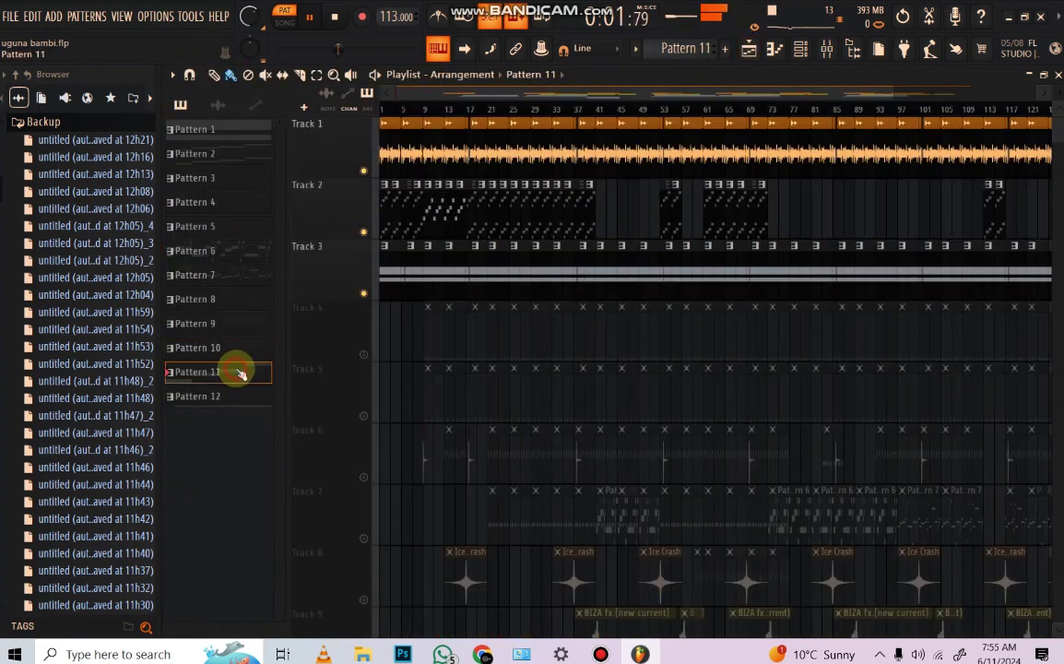
pyautogui.click(803, 52)
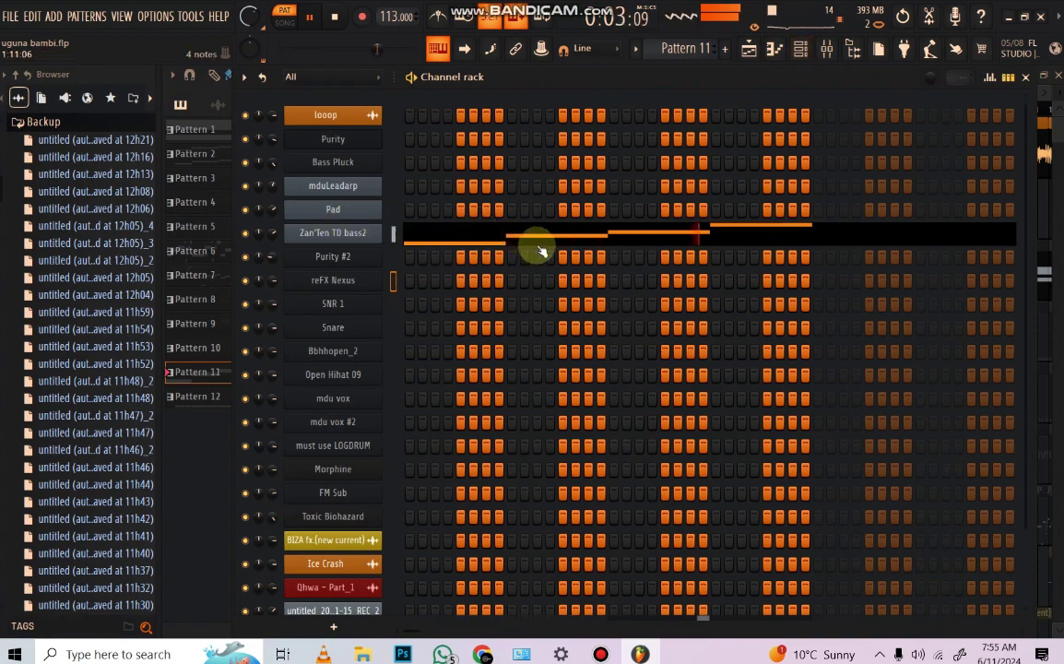
pyautogui.press('space')
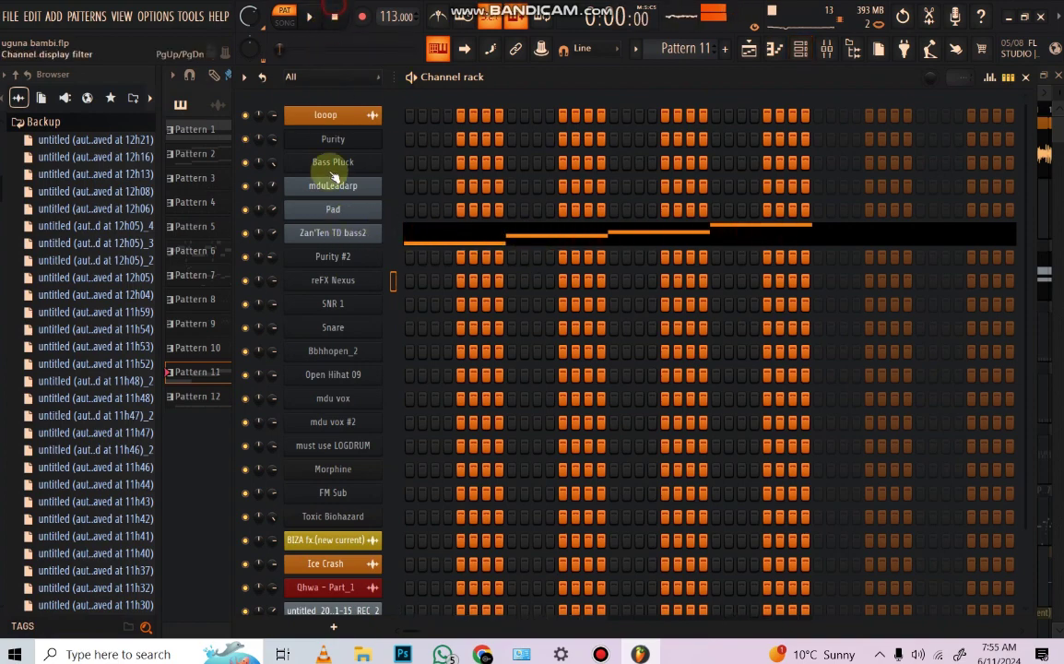
pyautogui.click(333, 235)
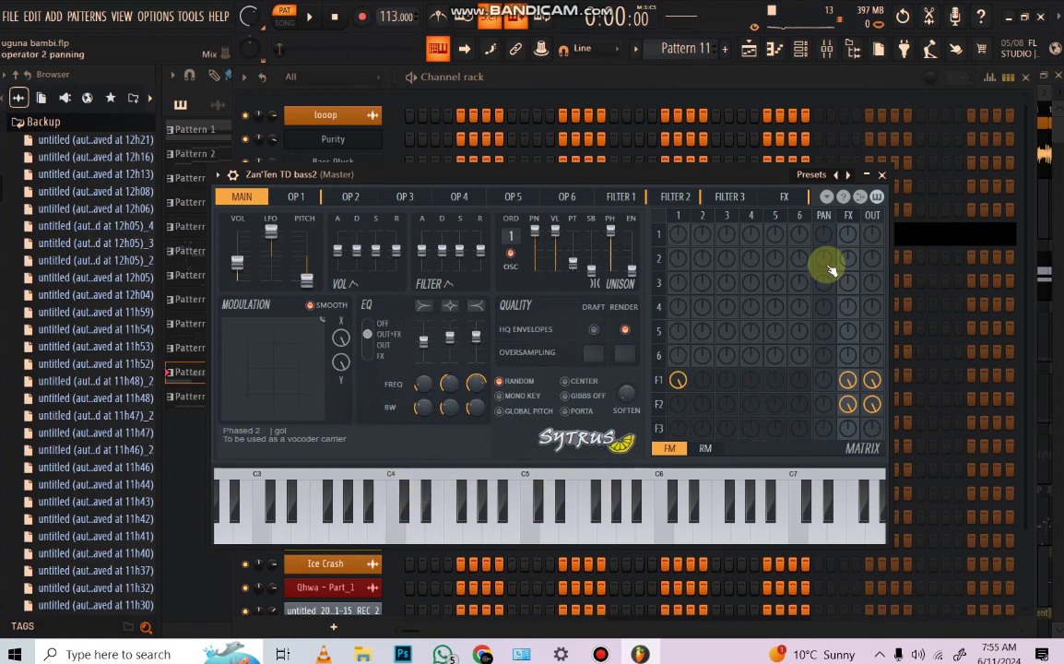
pyautogui.click(880, 176)
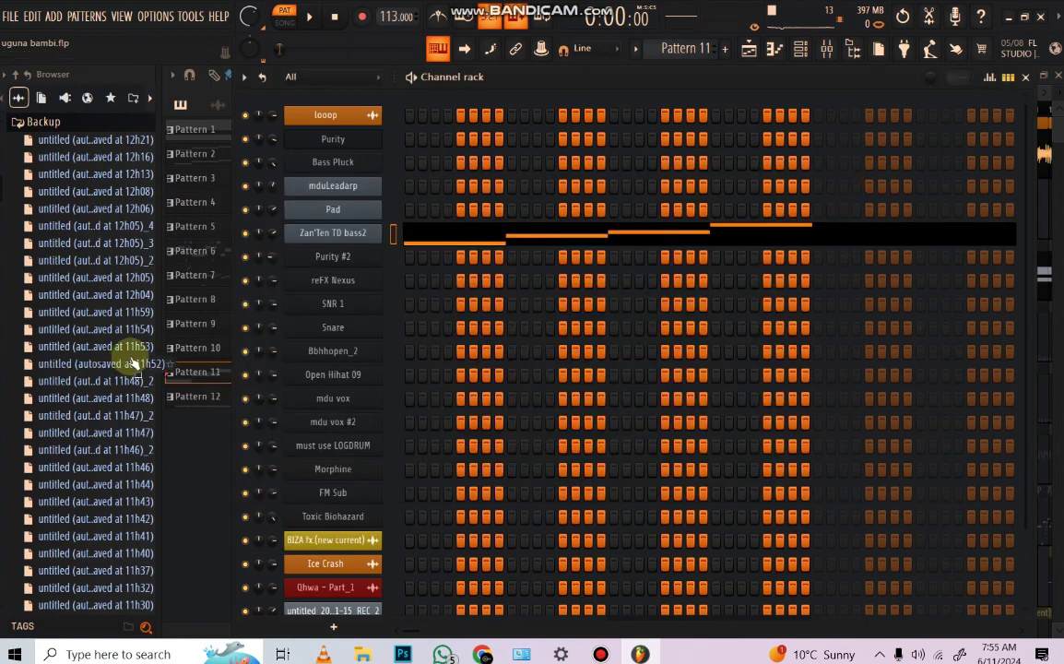
# - Audition Pattern 12, show its Sk(crash)10 note in the channel rack, stop playback and return to the playlist
pyautogui.click(198, 402)
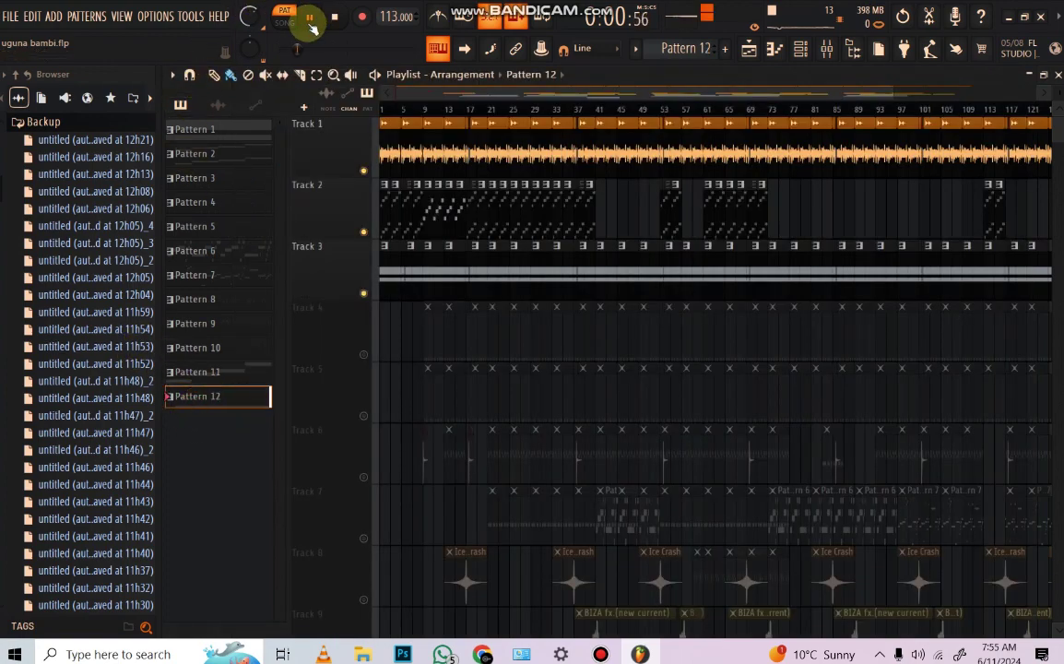
pyautogui.click(800, 48)
pyautogui.scroll(-2, 624, 316)
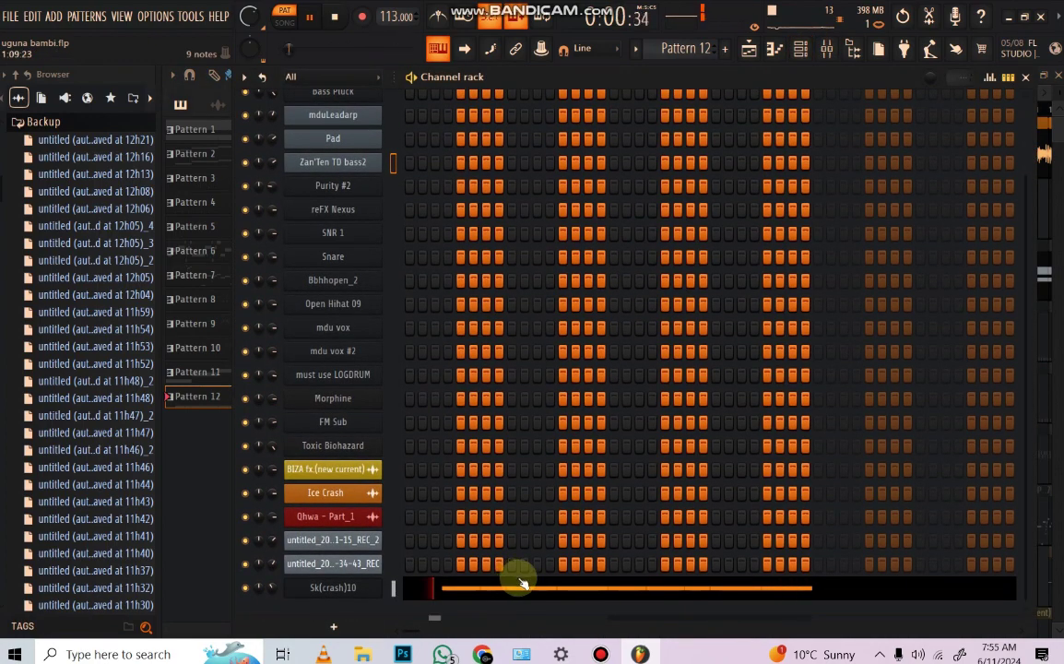
pyautogui.click(338, 15)
pyautogui.click(171, 480)
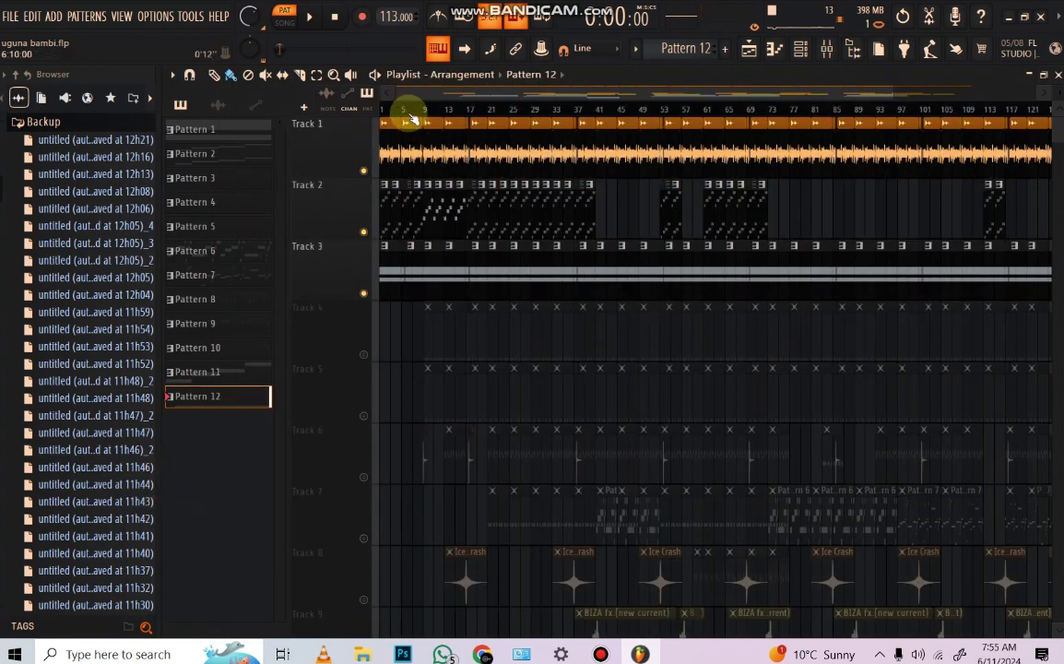
# - Show the whole arrangement in the playlist and unmute all its tracks by soloing and unsoloing Track 4
pyautogui.scroll(-1, 413, 117)
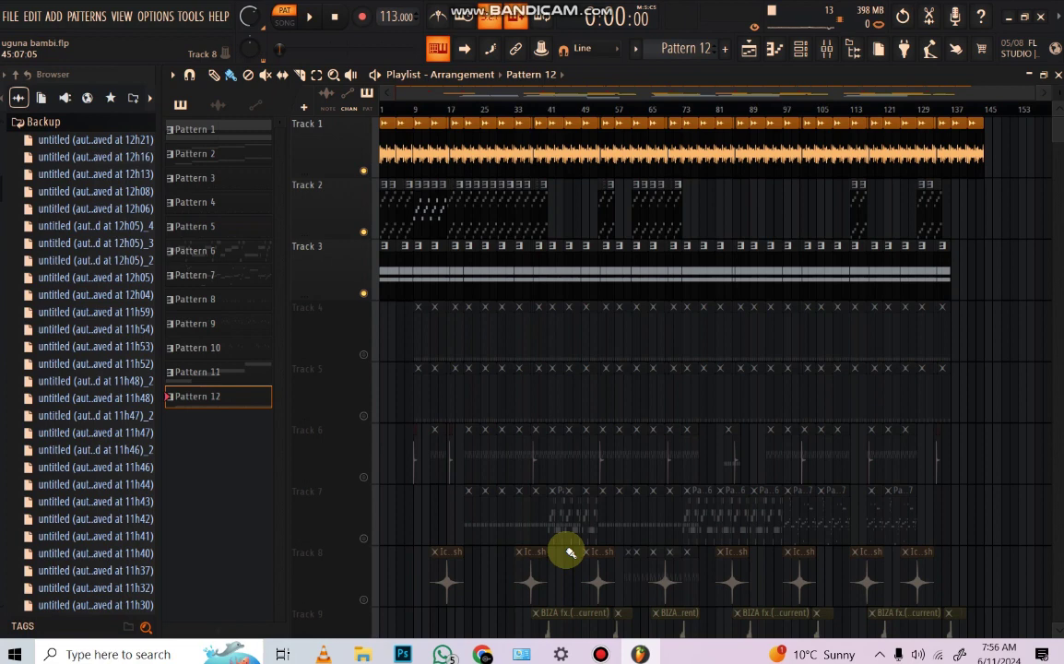
pyautogui.rightClick(363, 354)
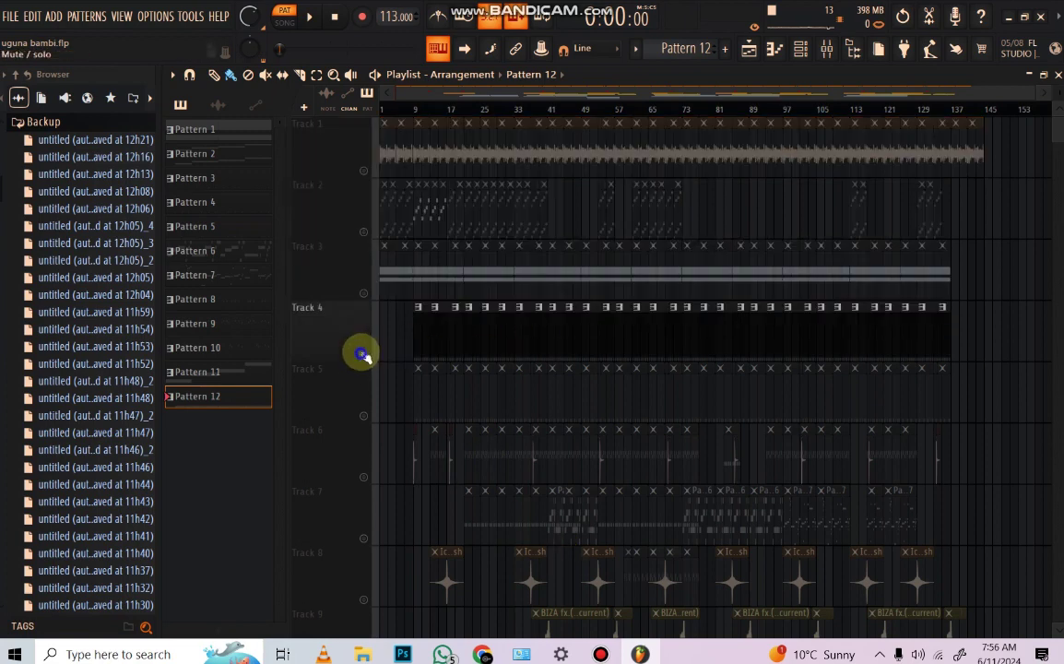
pyautogui.rightClick(363, 354)
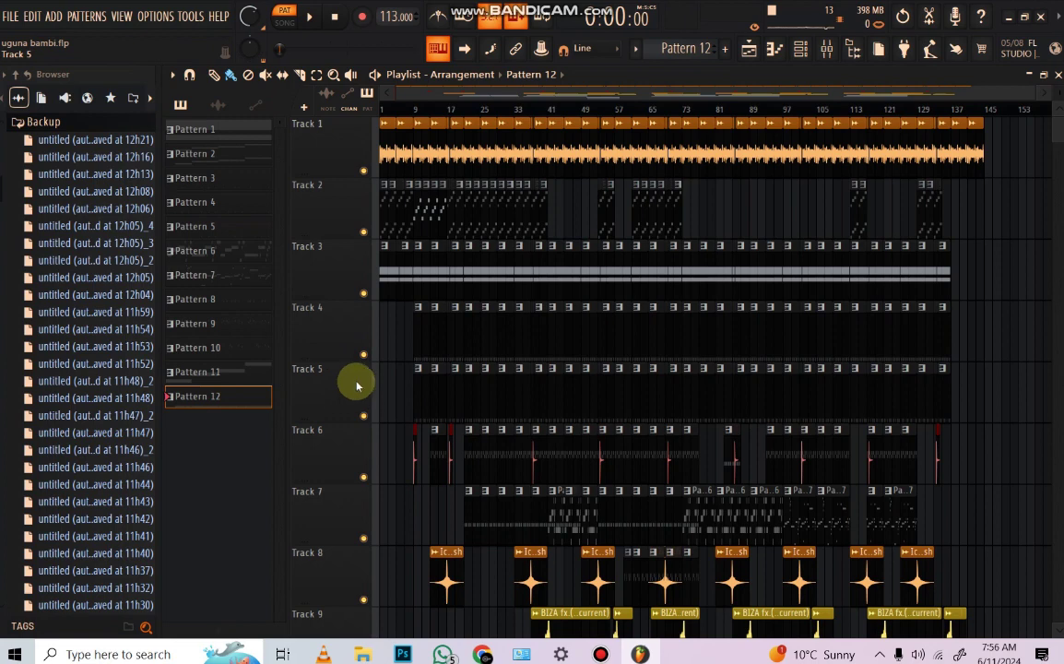
# - Check the Master track's effect slots in the mixer and return to the playlist arrangement
pyautogui.click(748, 43)
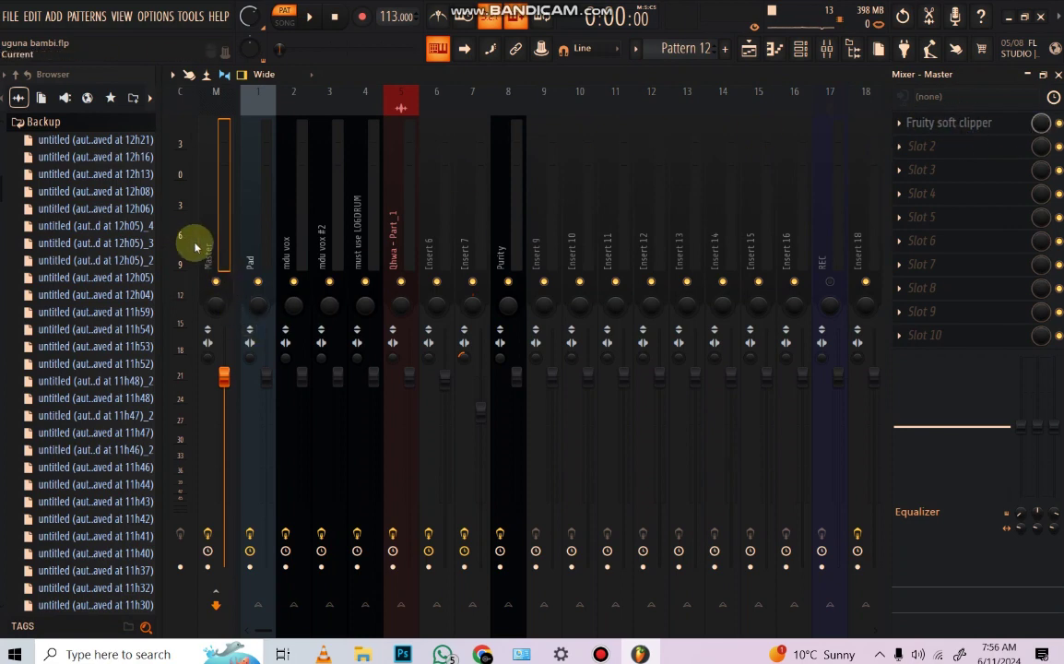
pyautogui.click(745, 50)
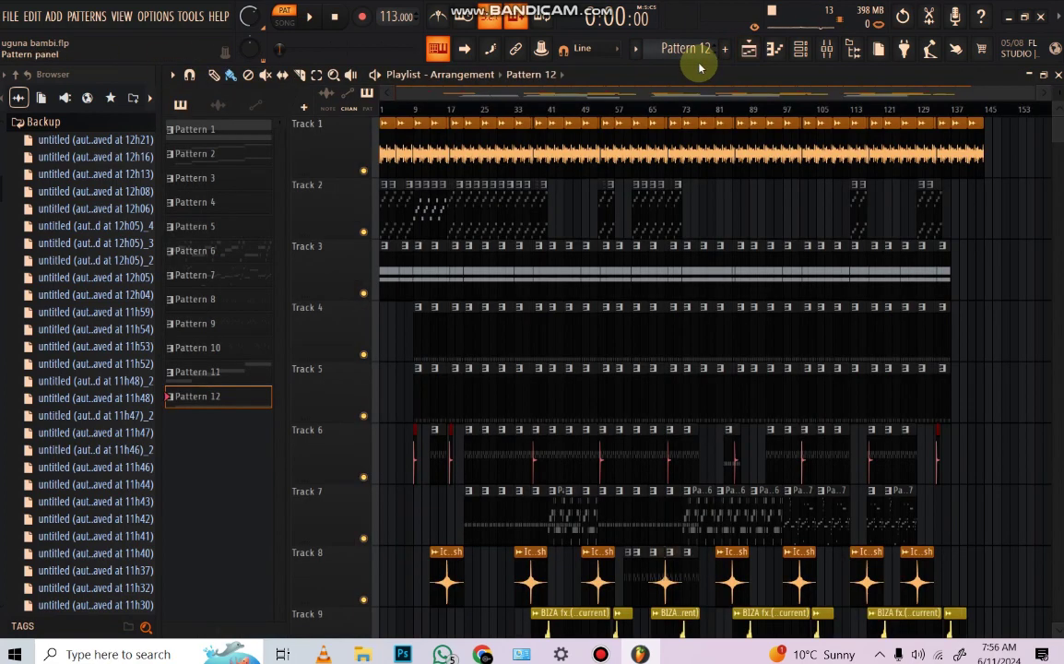